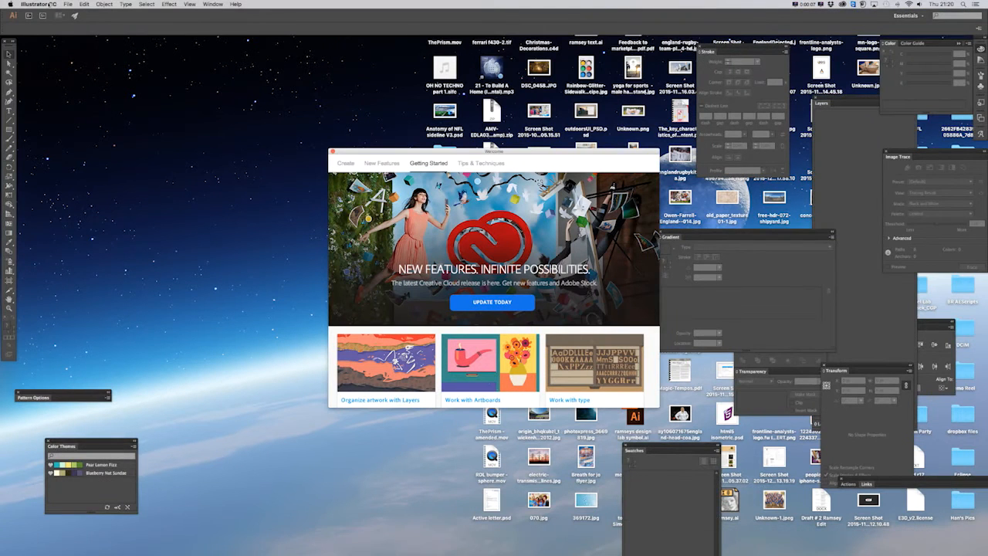
Step: Create a new document with the Print profile at A4 size
left_click(68, 4)
left_click(74, 14)
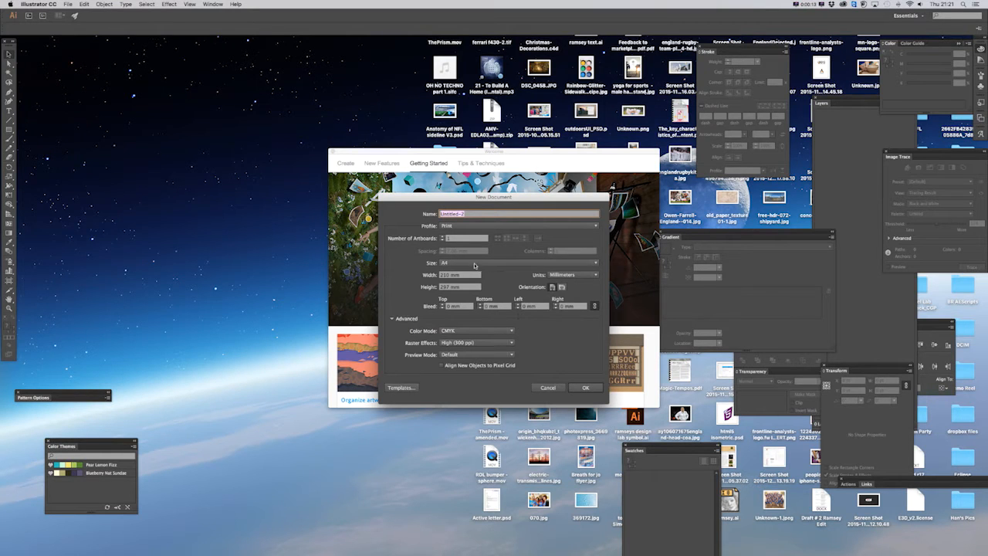
left_click(588, 388)
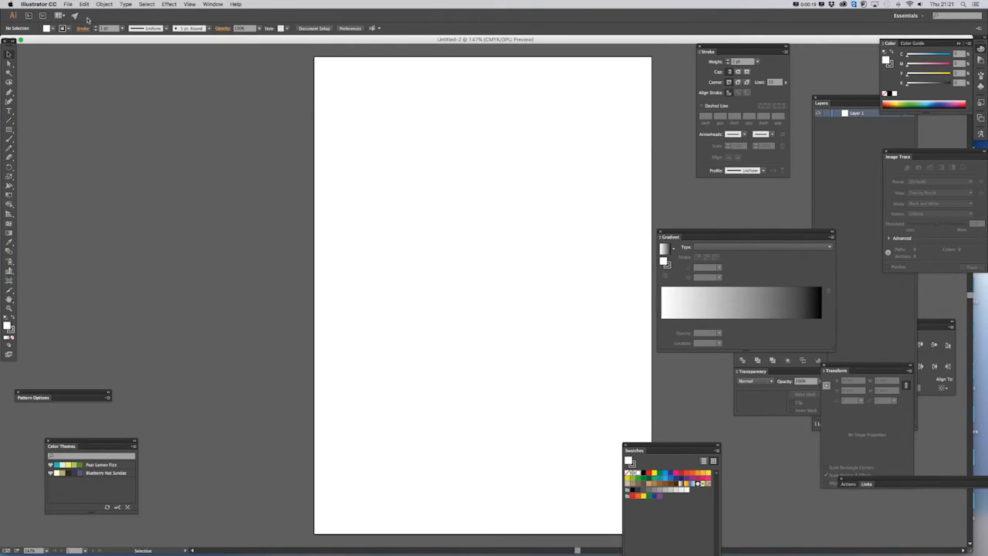
Step: Place the JPG whose name starts with 12243023 from the Desktop onto the page as a linked image
left_click(83, 4)
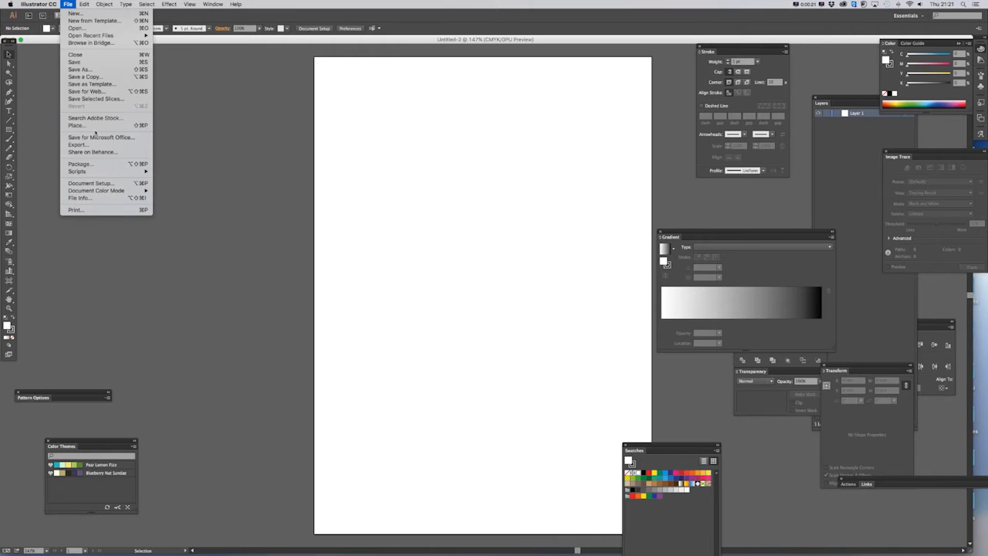
left_click(377, 223)
key("shift+super+p")
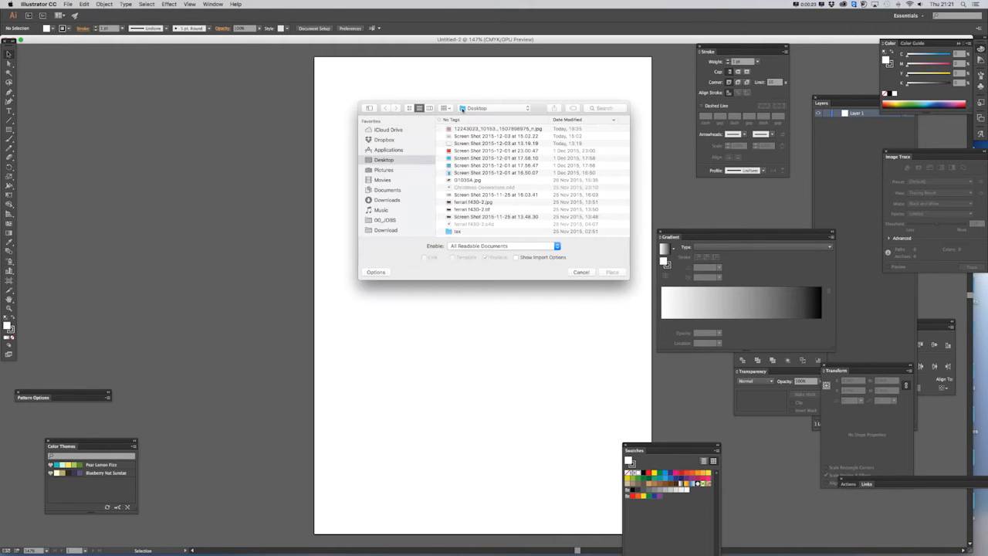
left_click(473, 128)
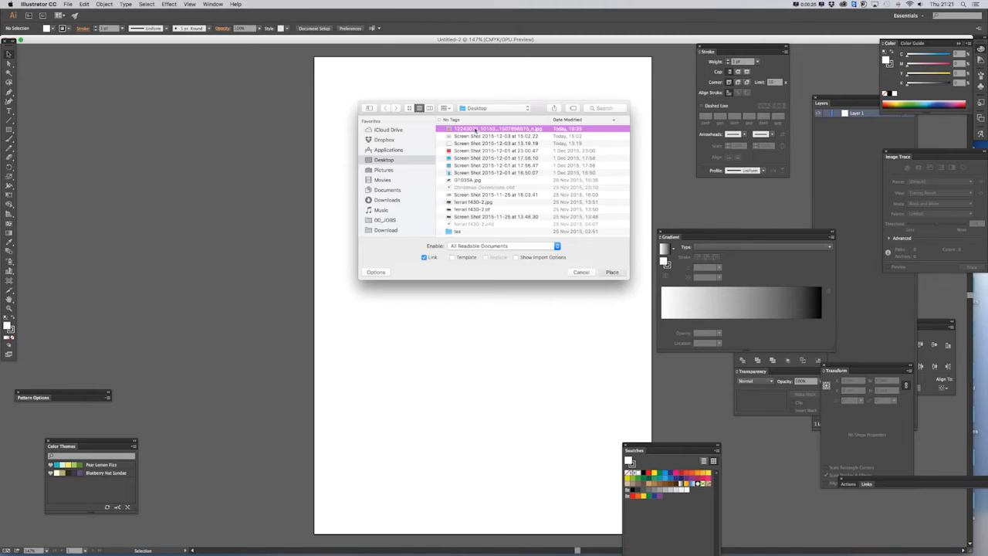
double_click(473, 129)
left_click(379, 140)
left_click_drag(380, 140, 510, 312)
Step: Position the striped face image mid-page, enlarge it to about 170 mm wide, and lock it
left_click_drag(570, 366, 401, 212)
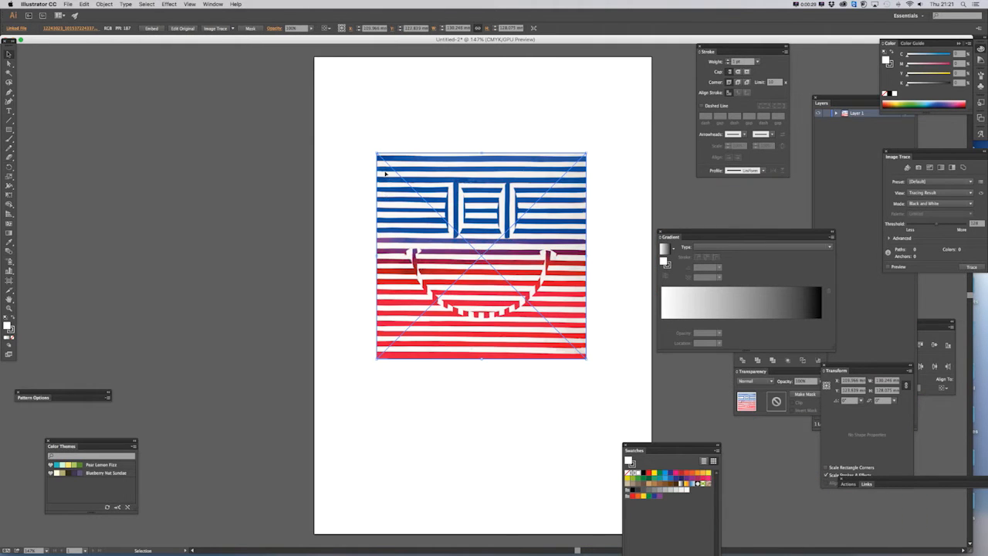
left_click_drag(376, 149, 336, 123)
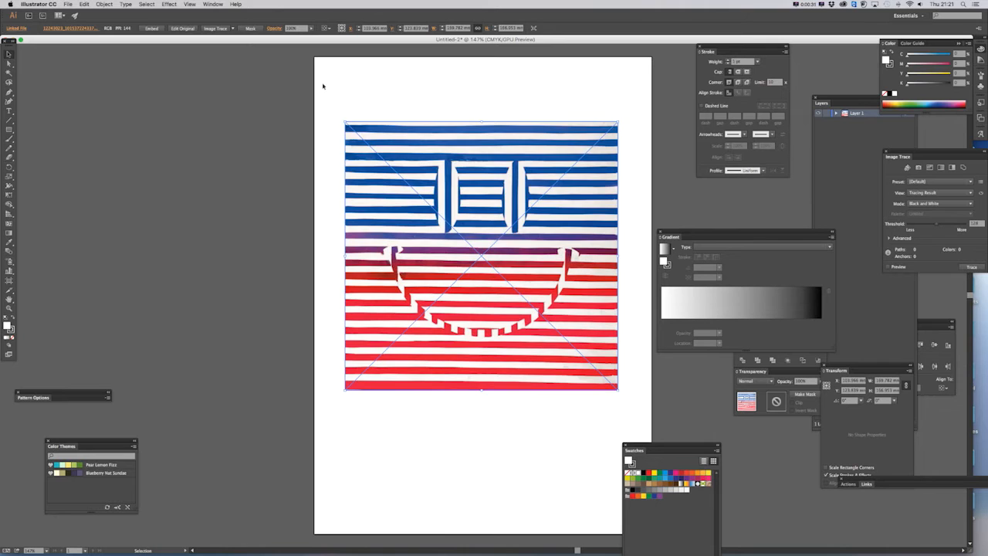
left_click(104, 4)
mouse_move(118, 48)
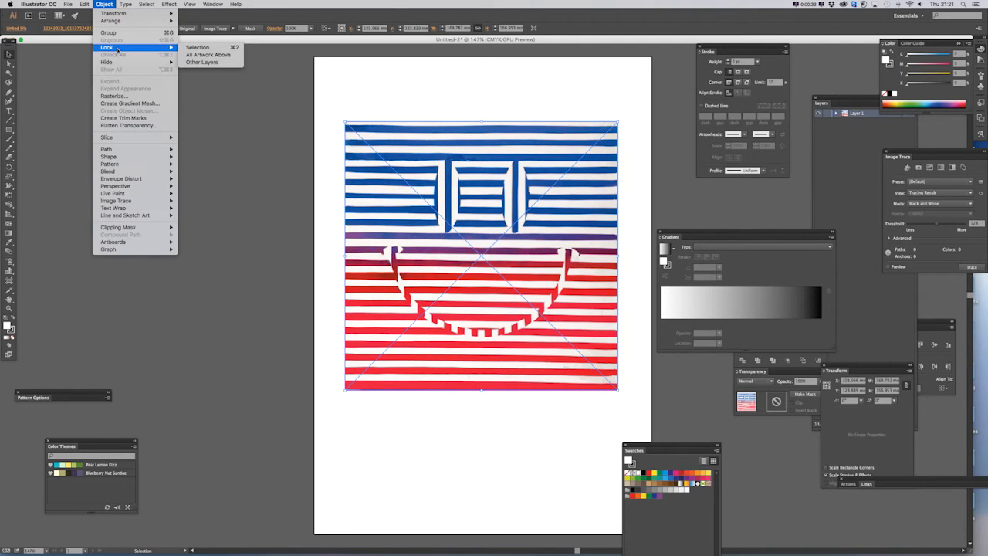
left_click(199, 47)
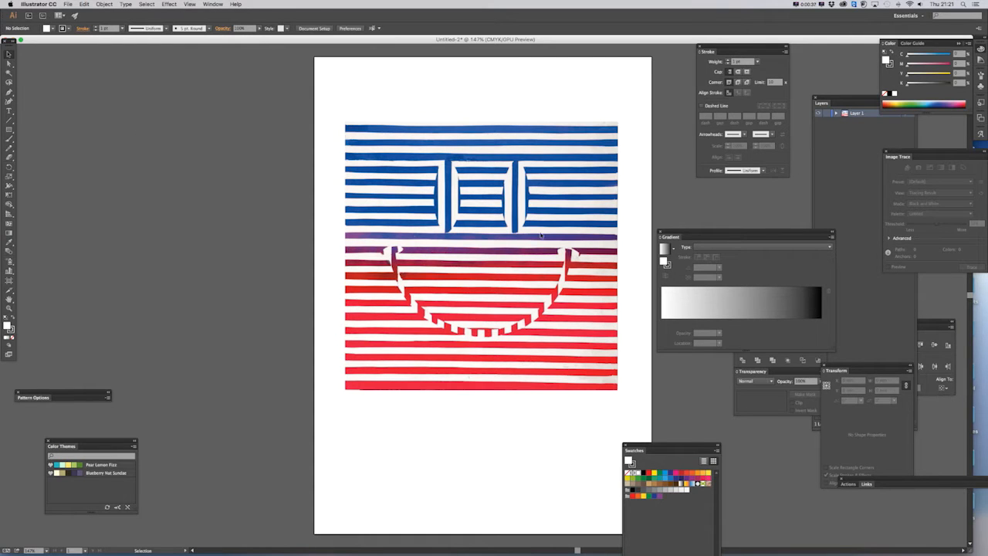
Step: Start tracing the smile's left end cap with the Pen tool, drawing a curve around the cap's right end
key("super+equal")
key("super+equal")
key("super+equal")
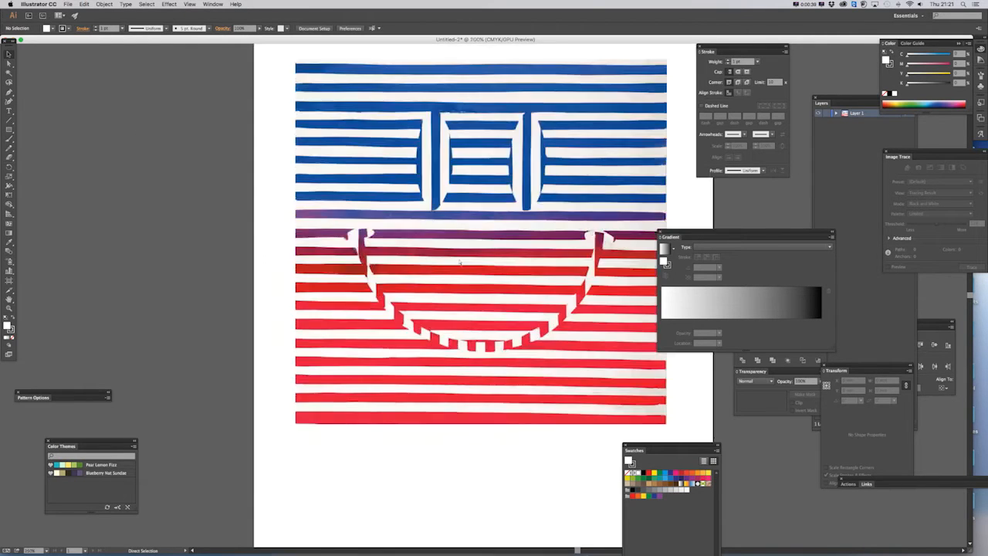
left_click_drag(494, 287, 406, 303)
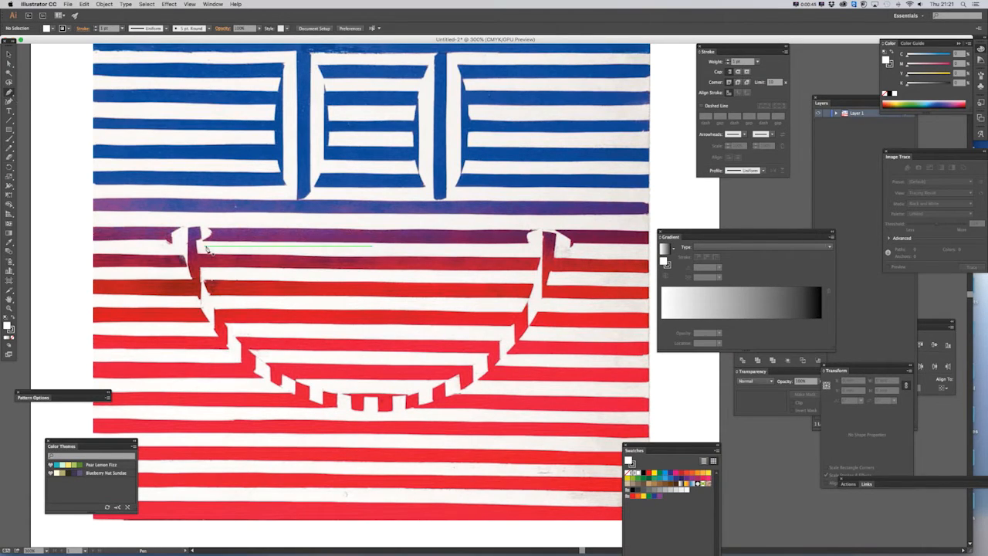
key("super+equal")
left_click_drag(199, 247, 348, 265)
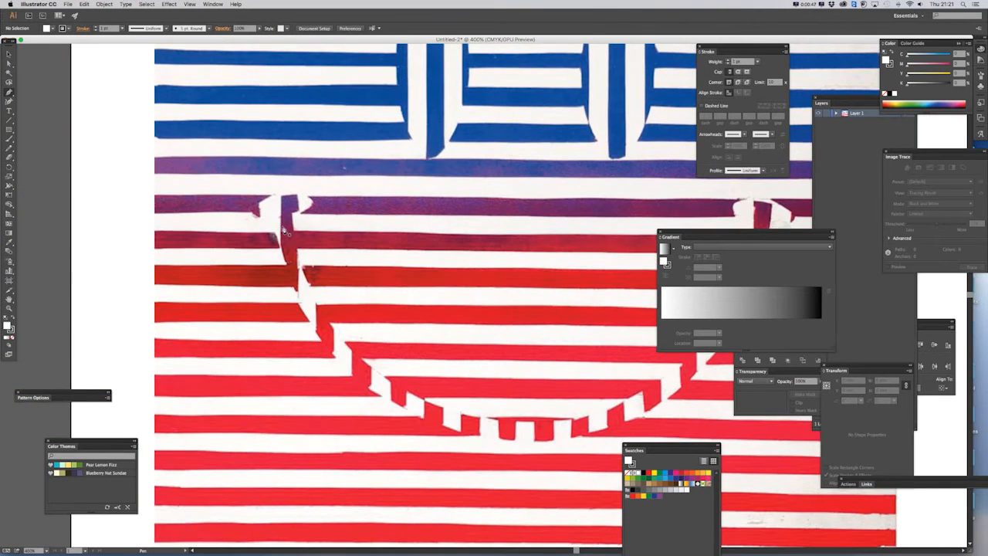
left_click(297, 204)
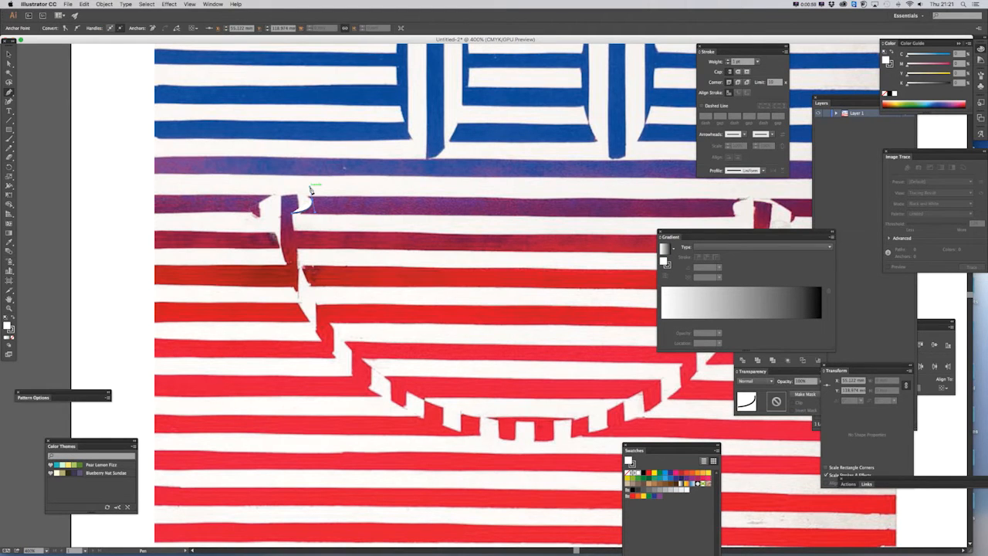
key("super+equal")
key("super+equal")
left_click_drag(379, 184, 375, 154)
scroll(444, 297, "up", 4)
scroll(444, 297, "left", 6)
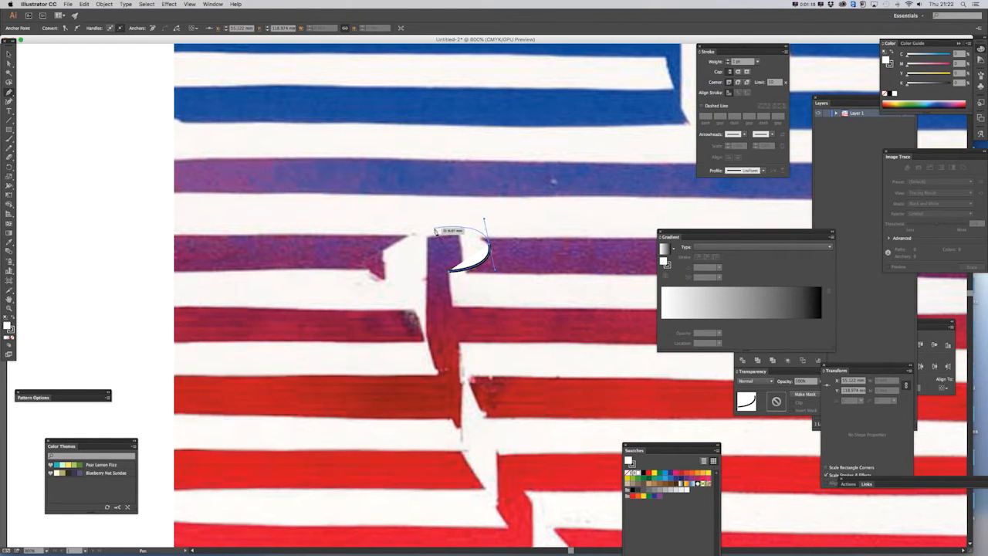
left_click(436, 230)
left_click_drag(351, 220, 344, 234)
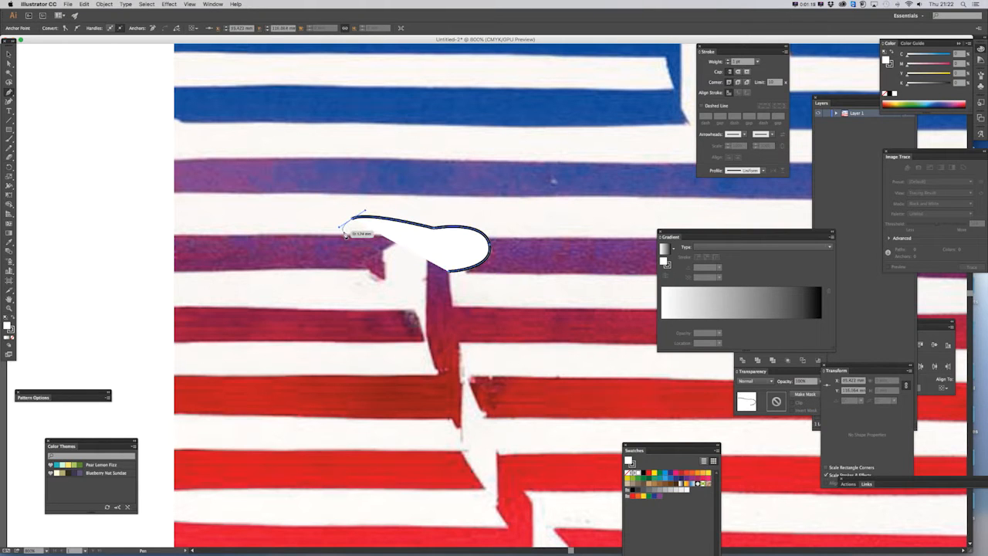
key("super+z")
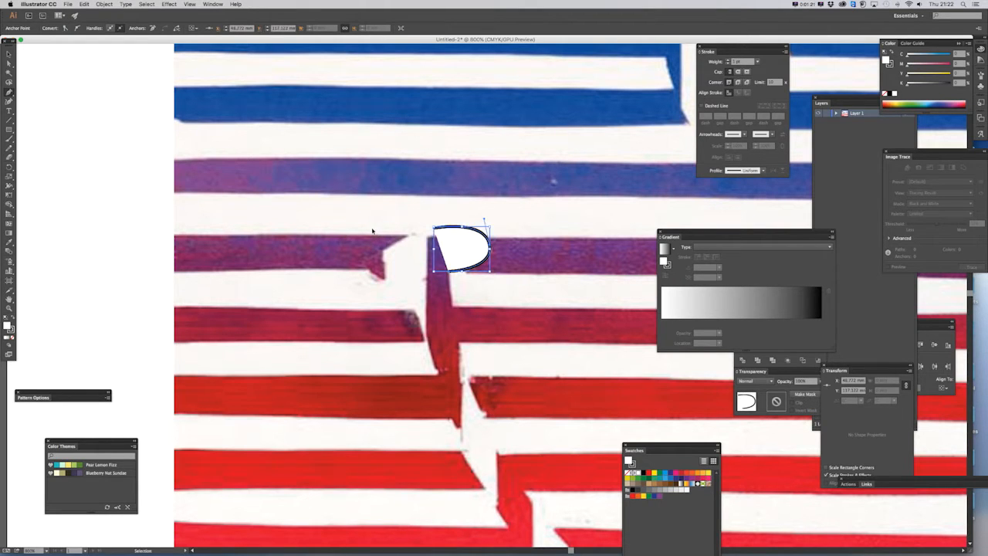
key("super+z")
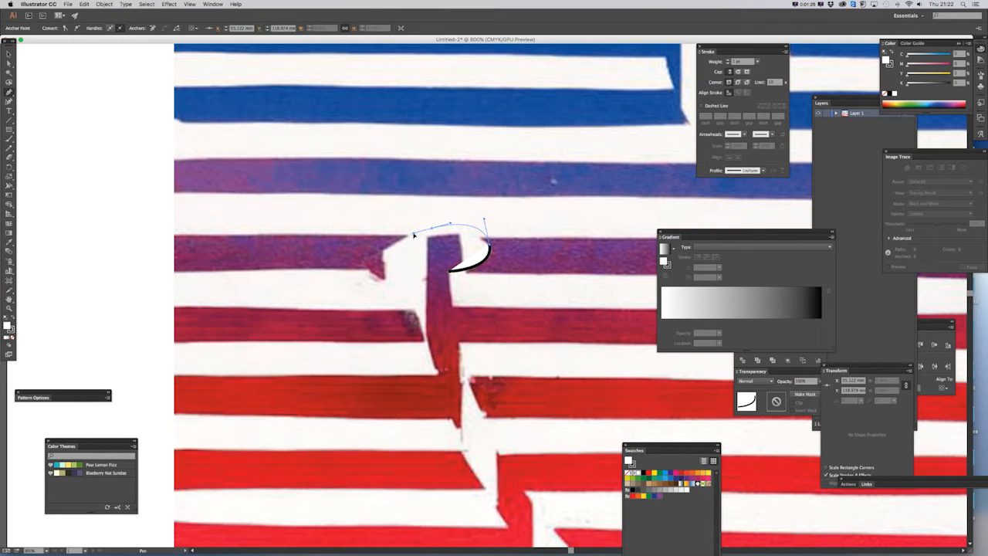
Step: Continue the path over the top of the cap and curve it around the cap's left end to its underside
mouse_move(414, 234)
left_mouse_down()
mouse_move(369, 274)
mouse_move(373, 294)
mouse_move(371, 265)
mouse_move(368, 274)
mouse_move(408, 281)
left_mouse_up()
key("super+z")
left_click(410, 280)
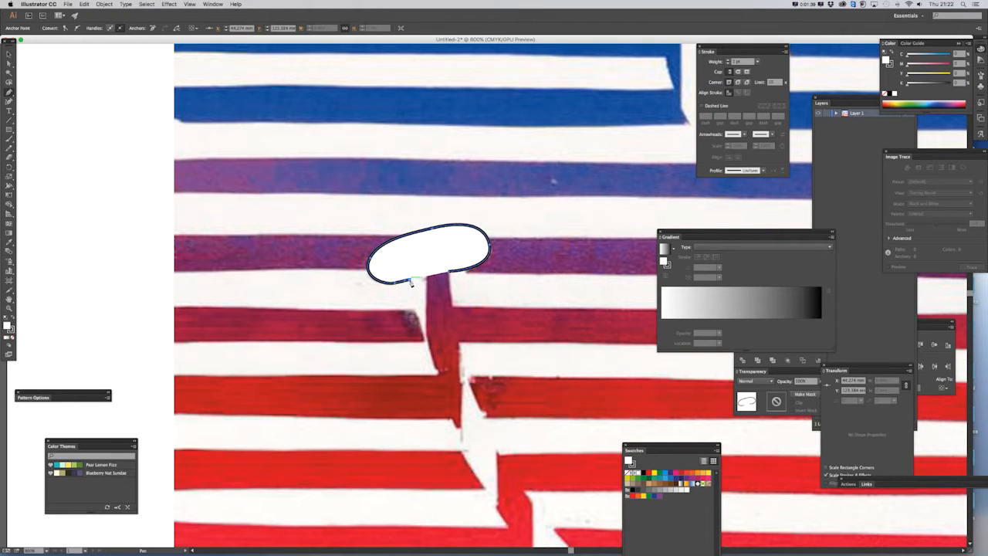
Step: Extend the path from the cap's underside down the smile's outer left edge, remove its fill, and refine the curve handle
left_click_drag(485, 405, 353, 201)
key("v")
key("p")
scroll(297, 132, "up", 2)
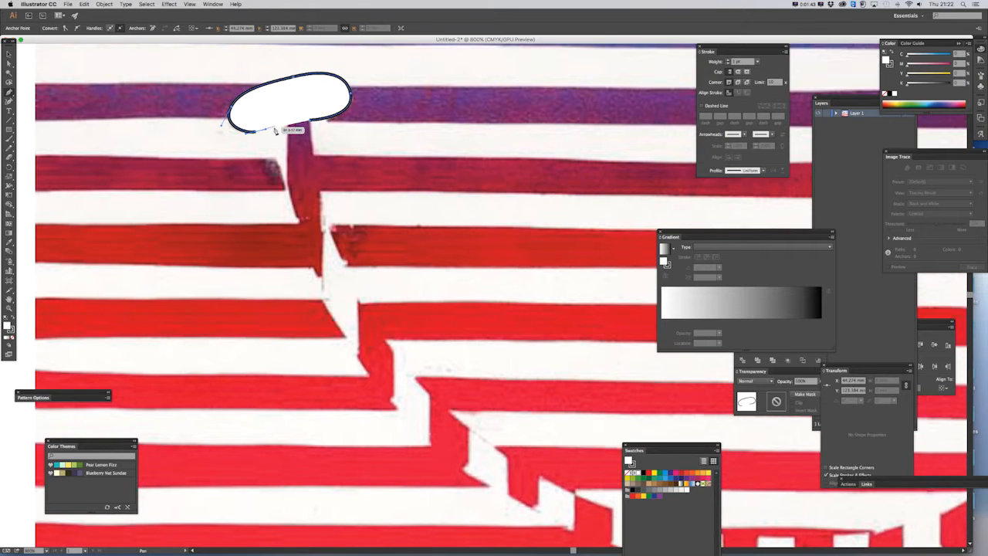
left_click(275, 128)
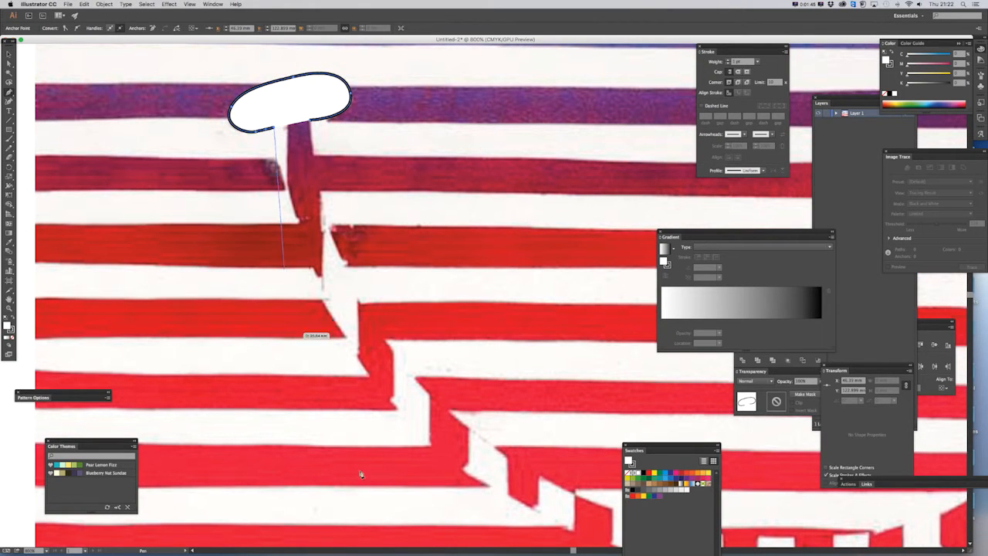
key("super+z")
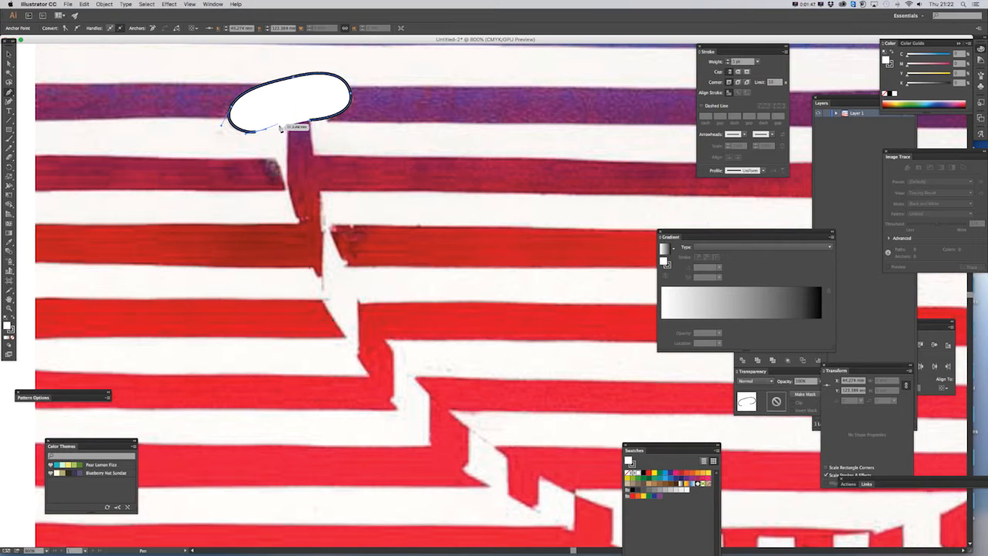
left_click(282, 128)
left_click_drag(281, 162, 277, 272)
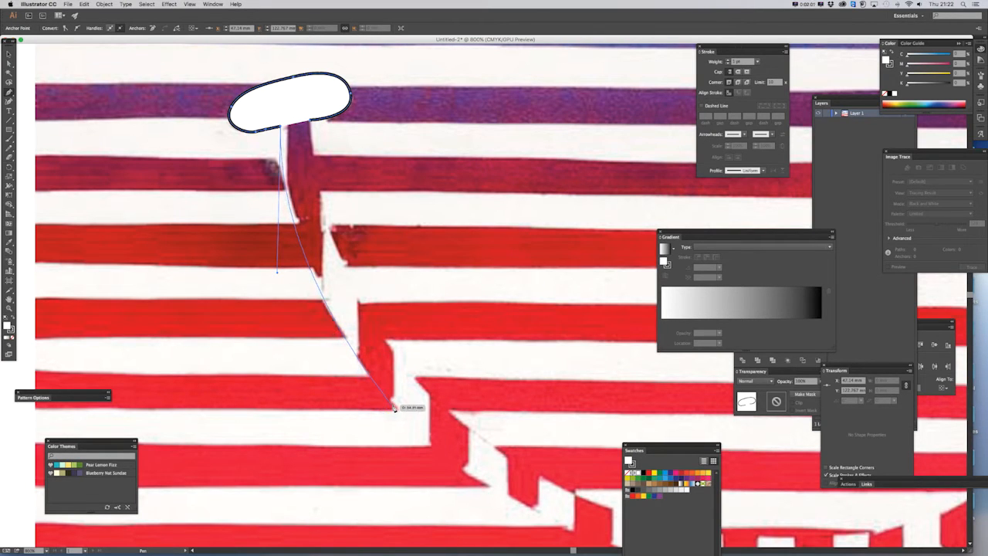
left_click_drag(407, 422, 406, 421)
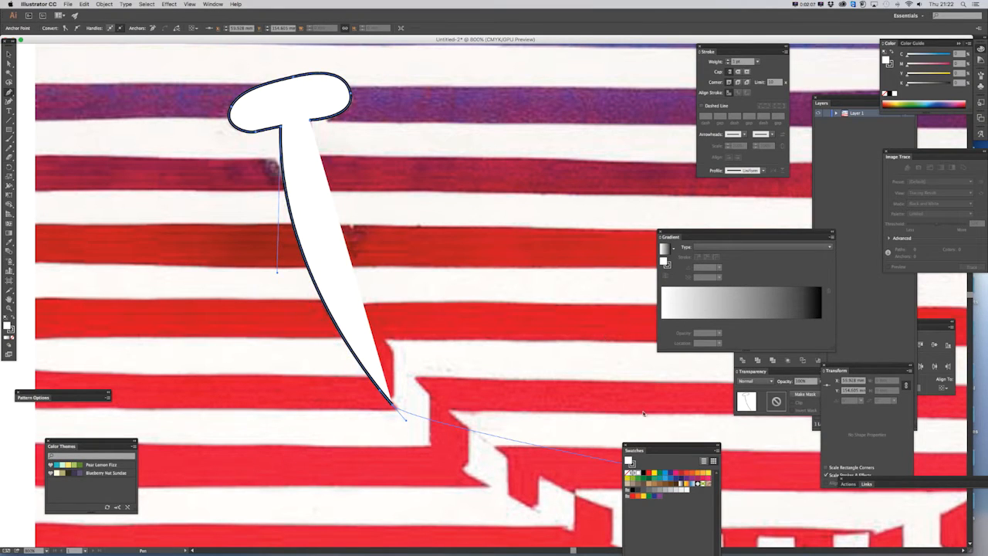
left_click(627, 473)
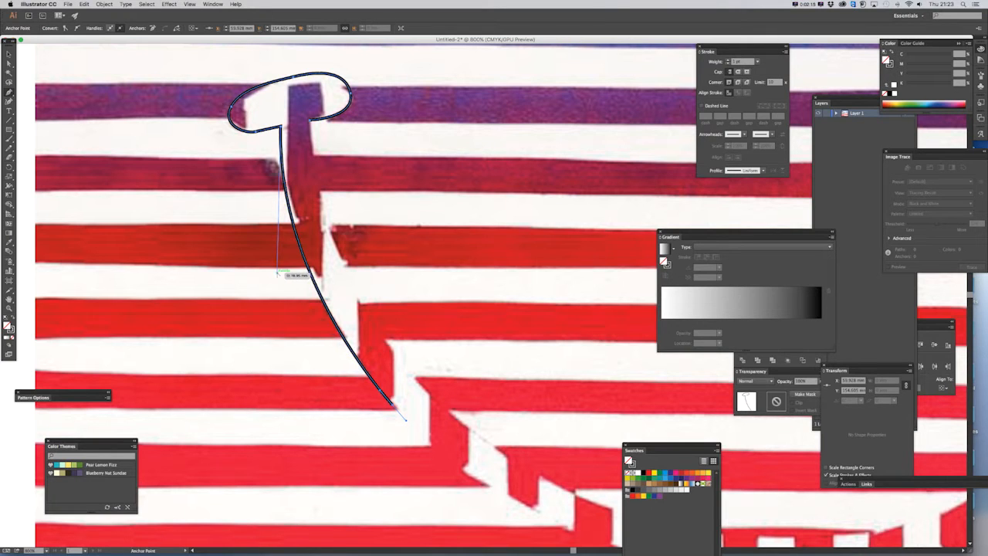
left_click_drag(278, 274, 282, 260)
Step: Curve the outline along the smile's lower edge to the bottom centre and add a short vertical edge up to the inner line
scroll(406, 406, "down", 10)
scroll(406, 407, "right", 10)
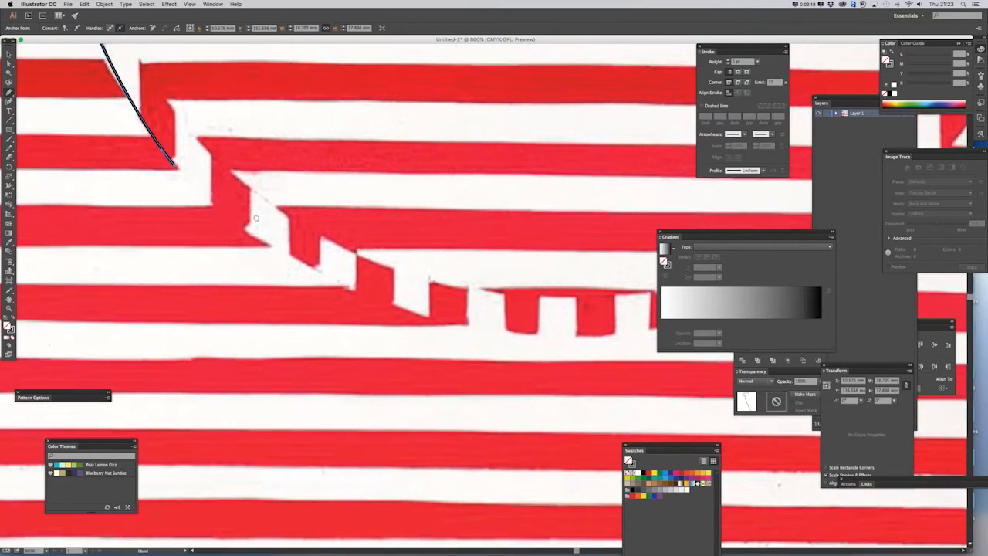
scroll(478, 375, "right", 5)
key("super+minus")
key("super+minus")
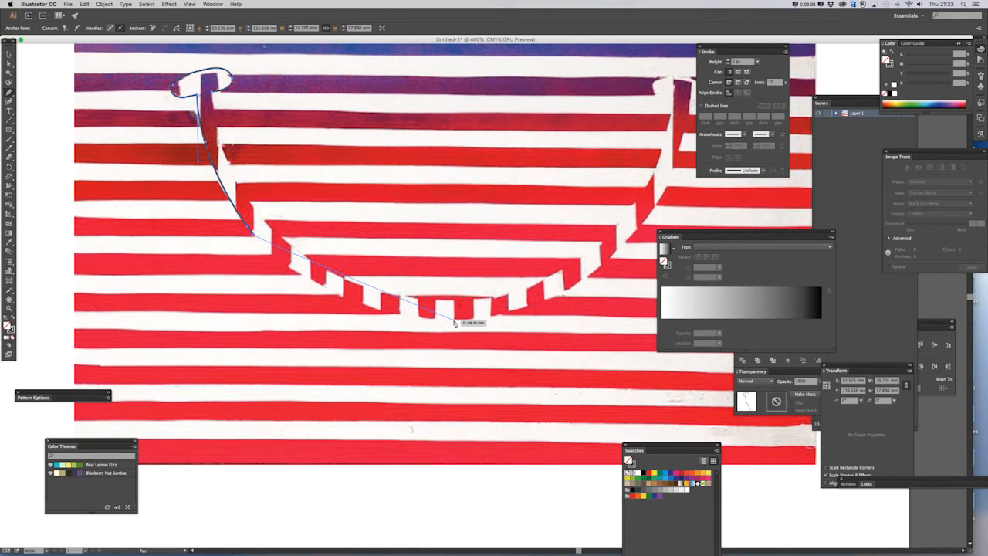
left_click_drag(455, 320, 571, 319)
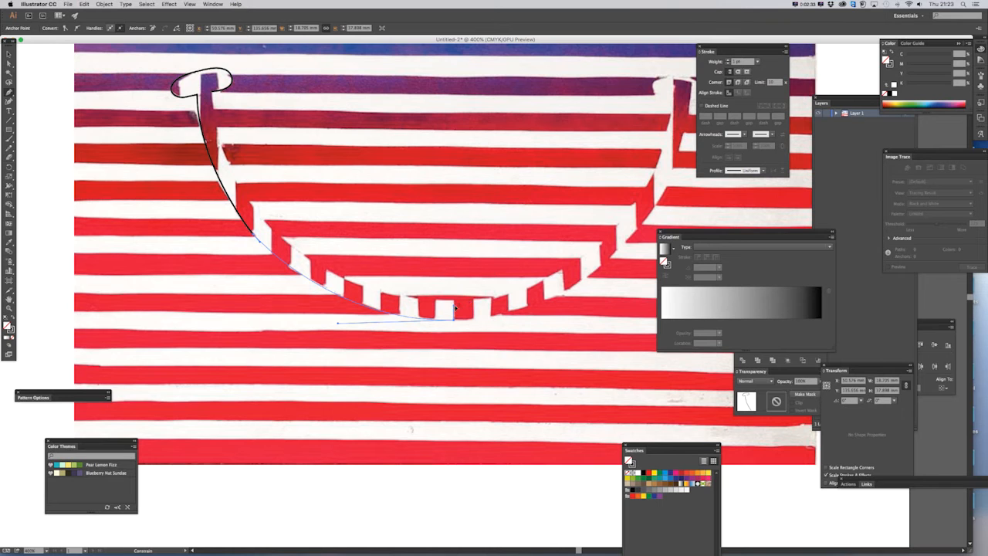
left_click_drag(456, 304, 455, 304)
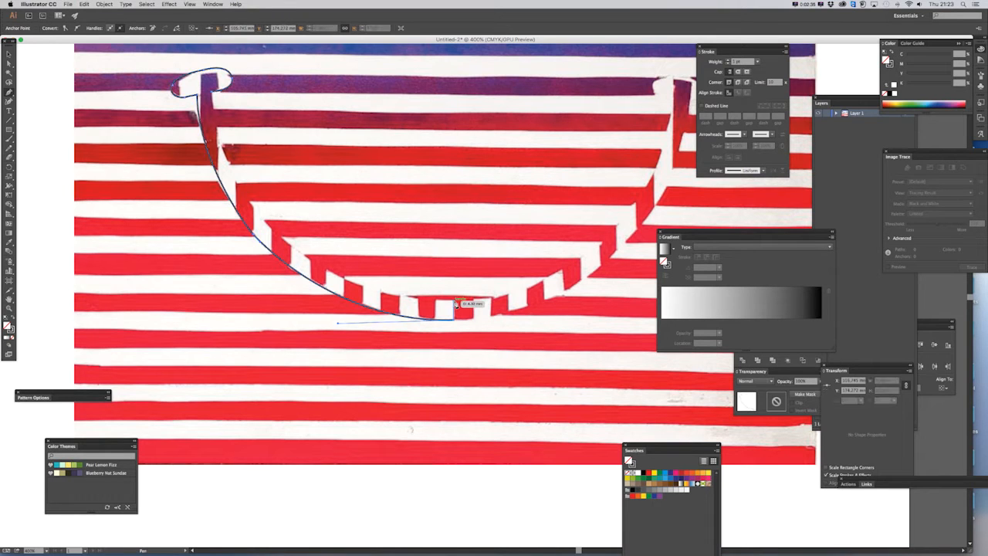
left_click(456, 302)
Step: Trace the smile's inner edge back up to the left cap with smooth curves and close the half-smile outline
key("super+plus")
left_click_drag(316, 299, 494, 426)
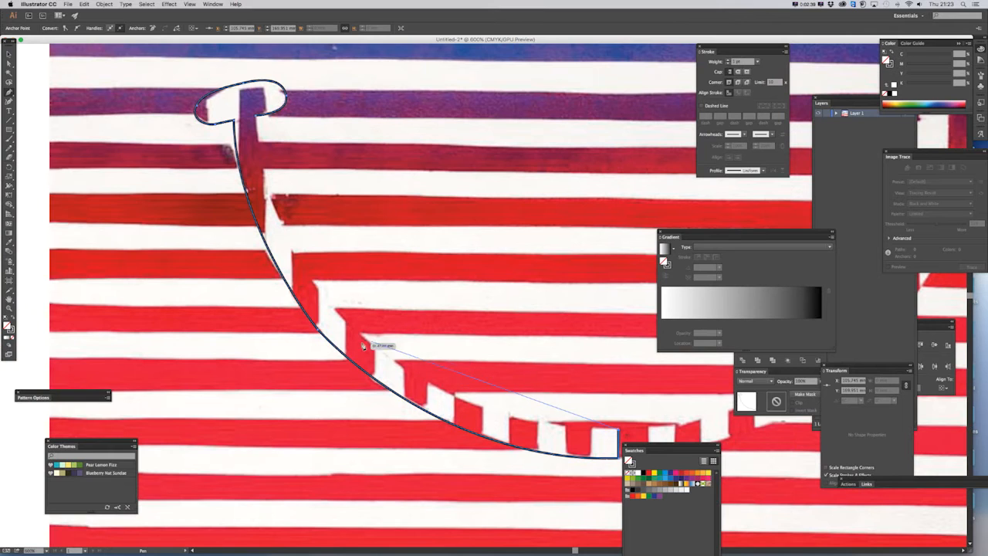
left_click(264, 235)
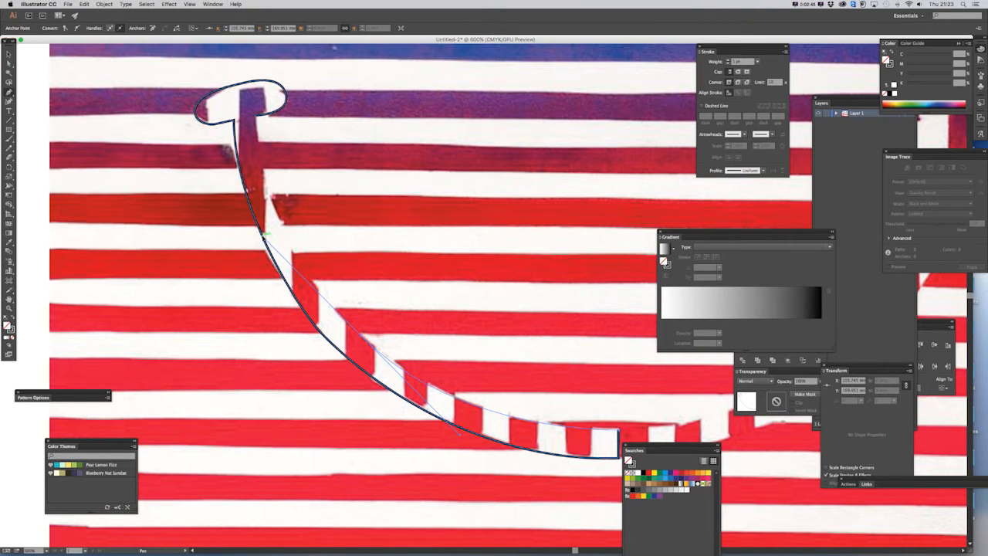
key("v")
key("p")
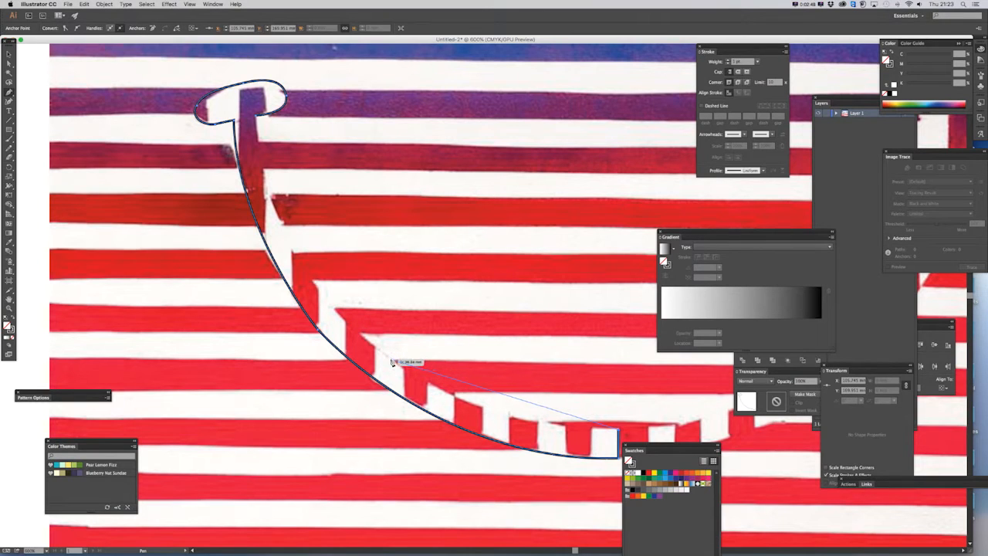
left_click_drag(393, 360, 301, 287)
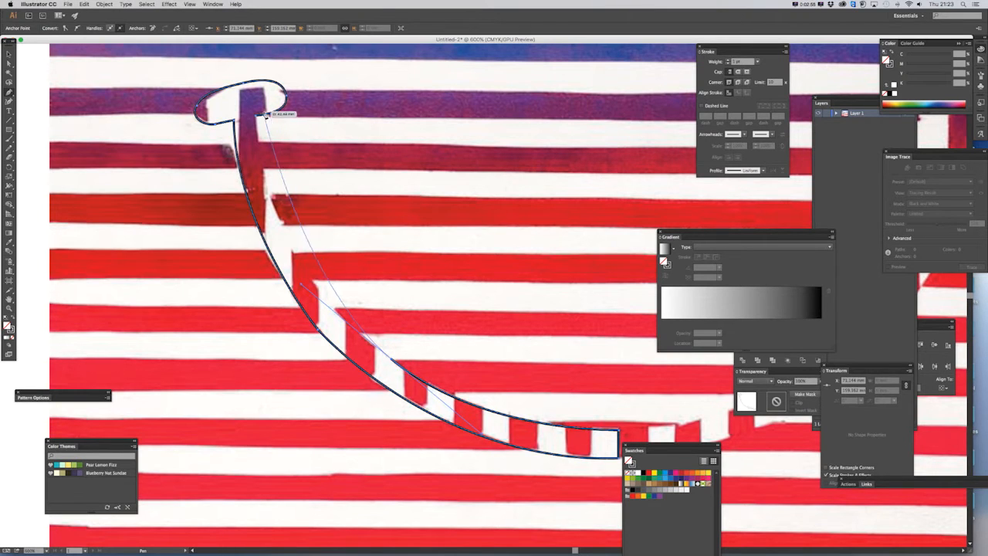
left_click(256, 115)
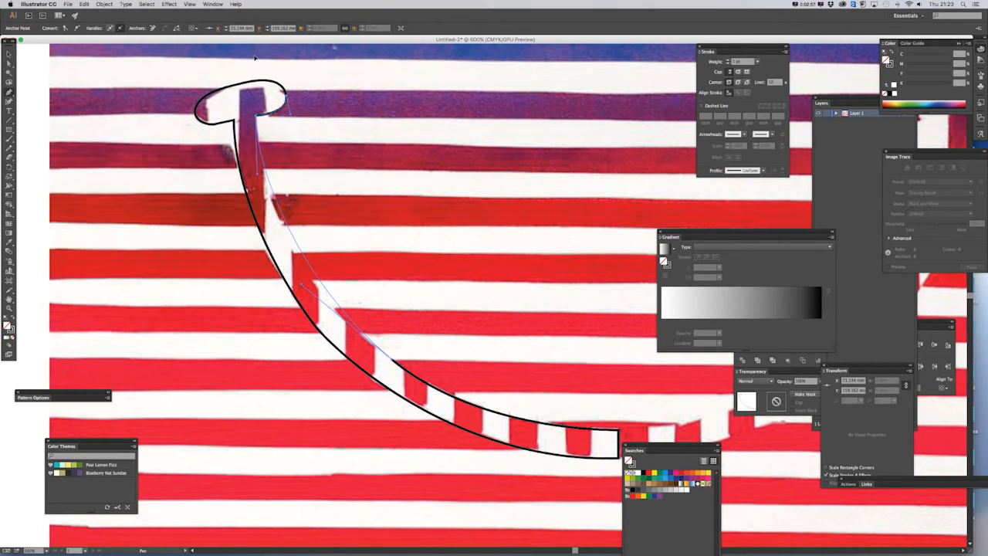
scroll(252, 62, "up", 3)
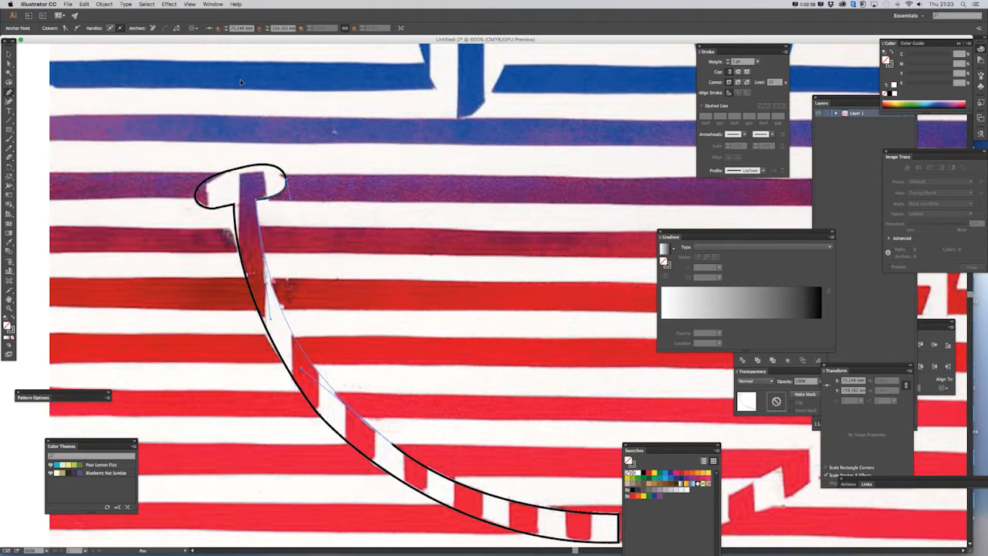
left_click_drag(241, 81, 242, 82)
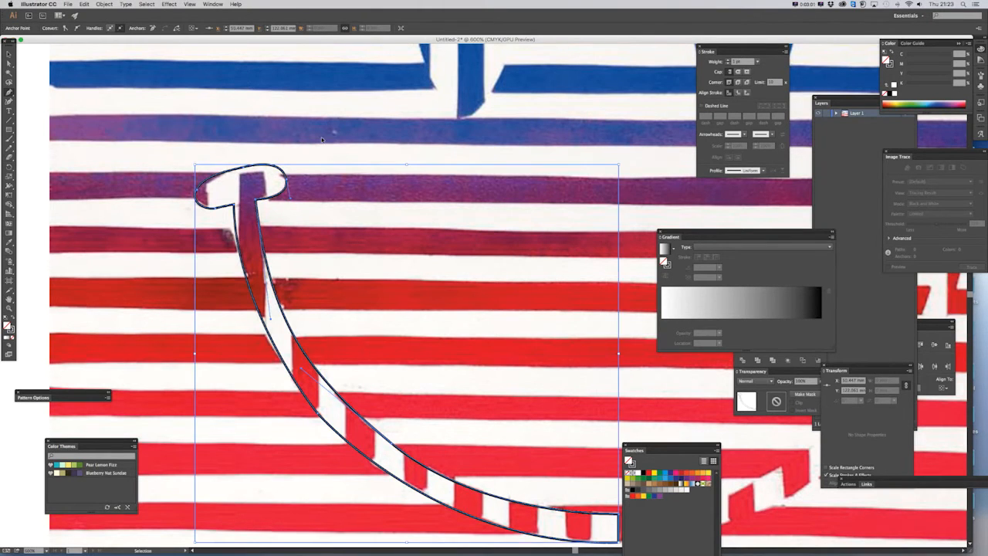
Step: Adjust the anchor on top of the smile's left cap to refine its upper curve
key("super+minus")
key("super+minus")
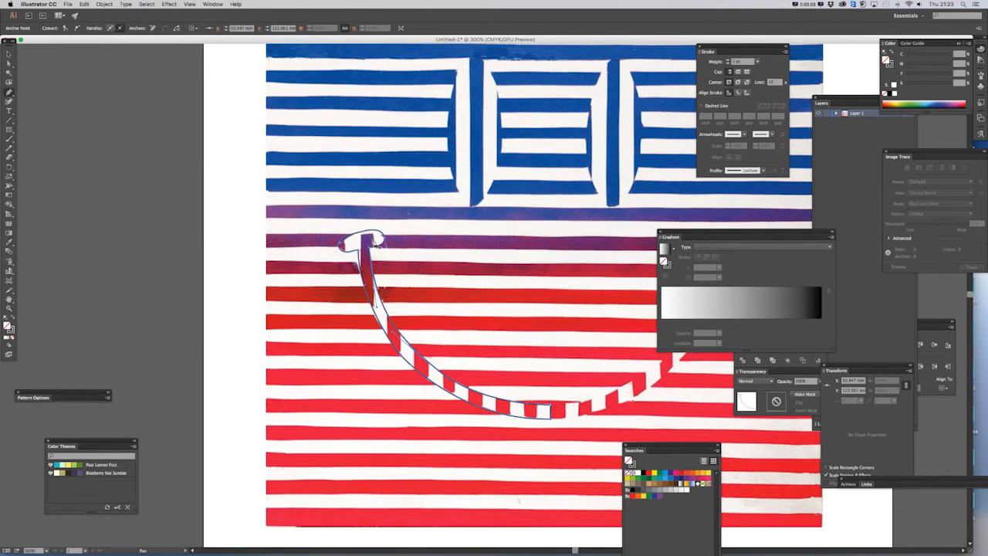
key("super+plus")
key("super+plus")
key("super+plus")
left_click_drag(237, 186, 399, 325)
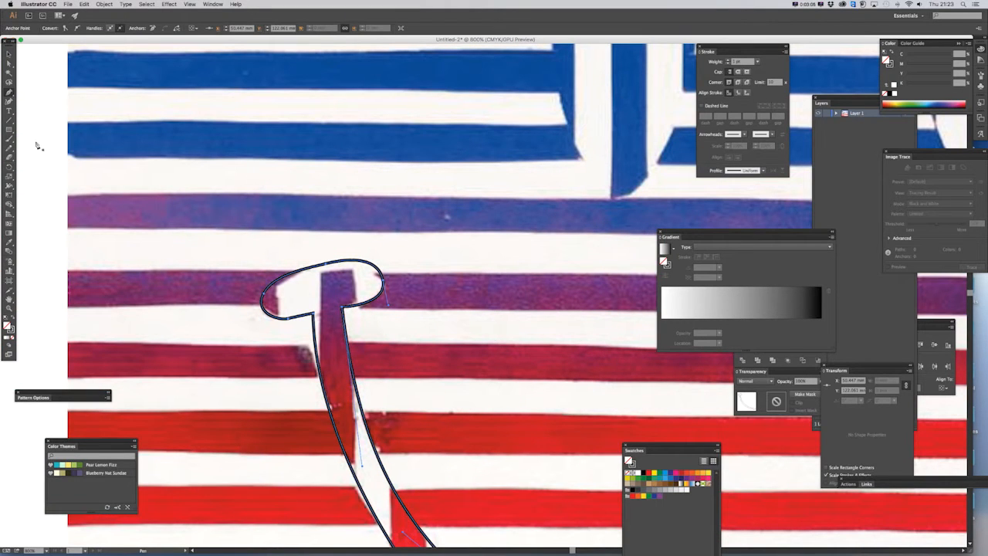
left_click(9, 65)
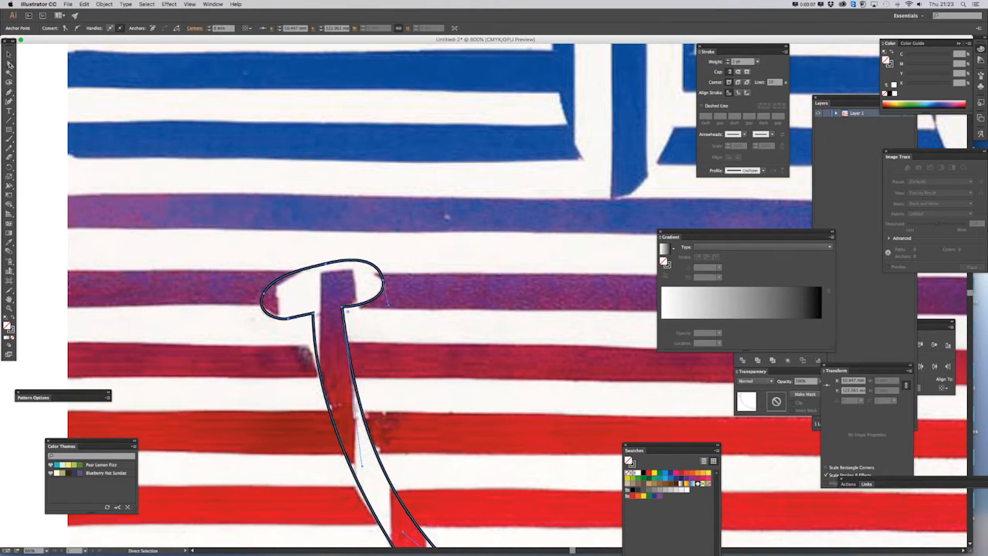
left_click_drag(327, 268, 311, 269)
key("super+z")
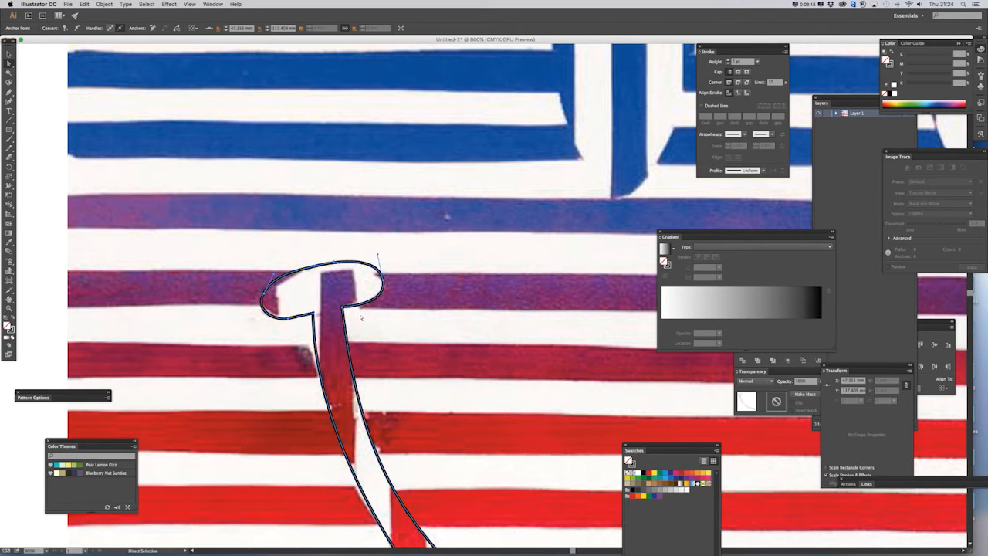
Step: Refine the anchors and handles at the cap's left end and underside to smooth its rounded outline
left_click_drag(335, 332, 378, 286)
left_click(327, 272)
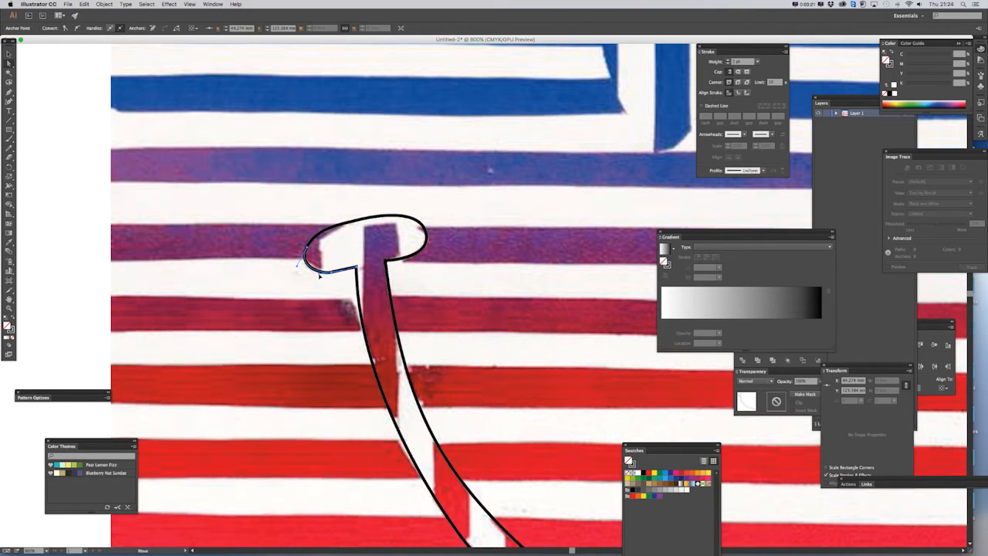
left_click_drag(441, 256, 392, 228)
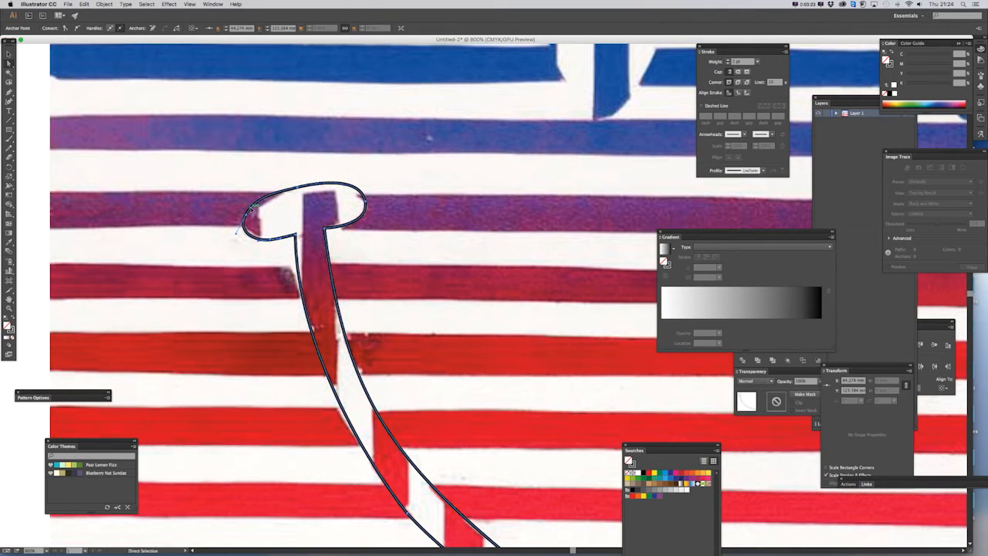
left_click(248, 214)
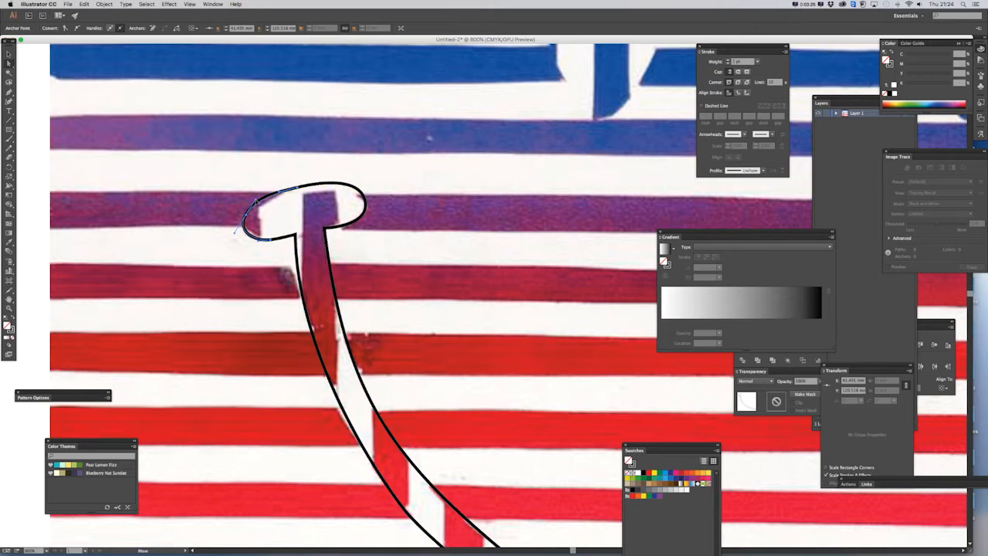
left_click_drag(453, 209, 456, 186)
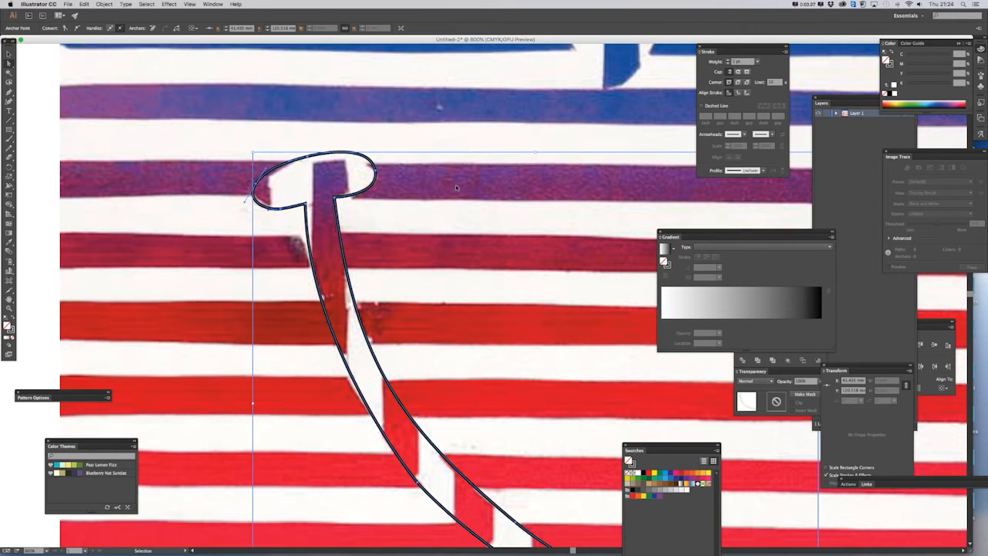
Step: Duplicate the half-smile outline and place the copy slightly to the right of the original
key("super+minus")
key("super+minus")
key("super+minus")
left_click_drag(463, 230, 237, 208)
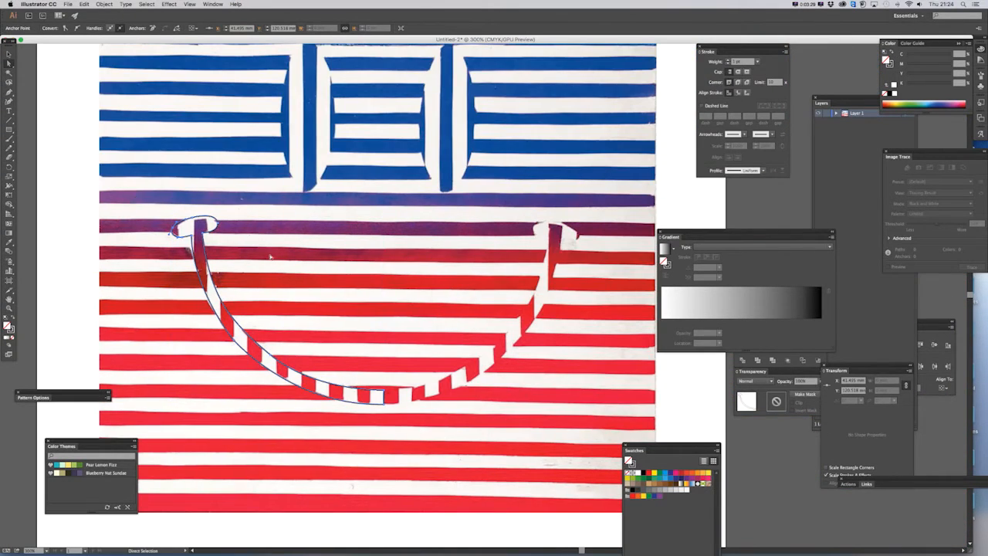
left_click(9, 54)
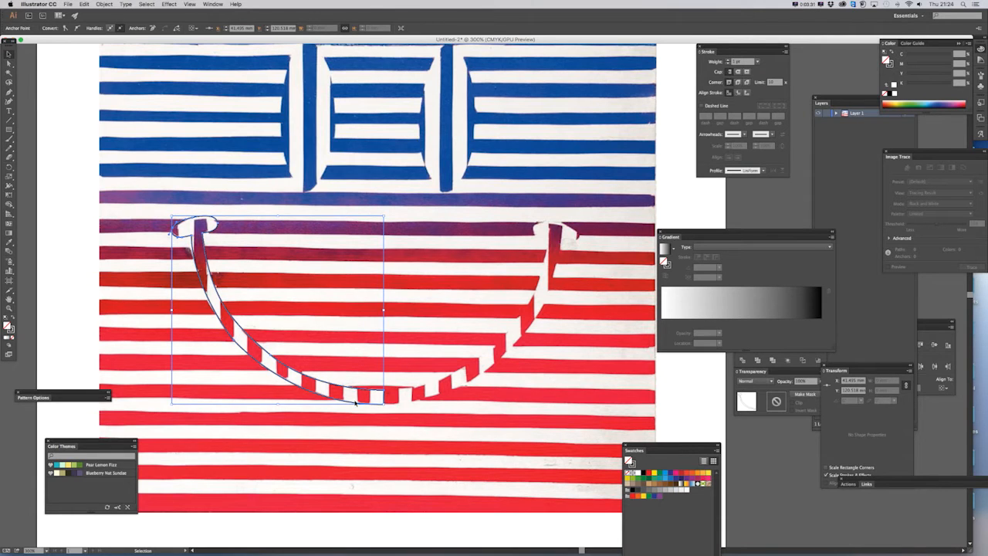
left_click(305, 386)
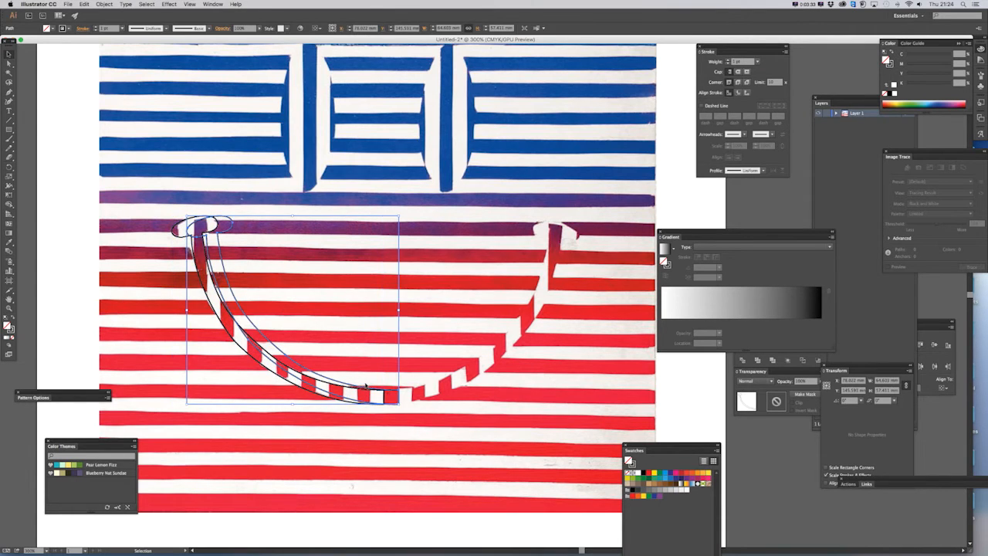
left_click_drag(317, 379, 346, 377)
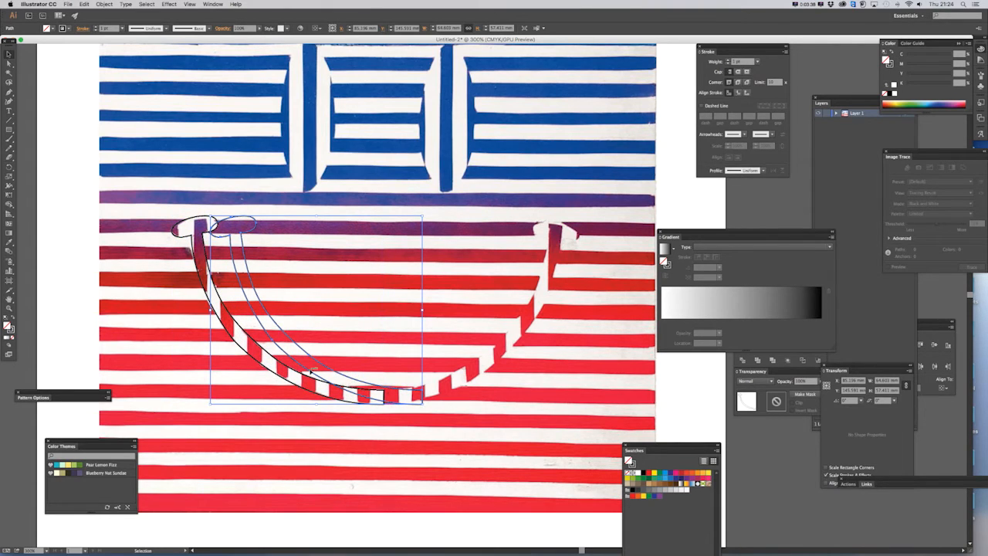
Step: Reflect the copied half-smile across the vertical axis and align its straight edge with the original's at the bottom centre
right_click(326, 367)
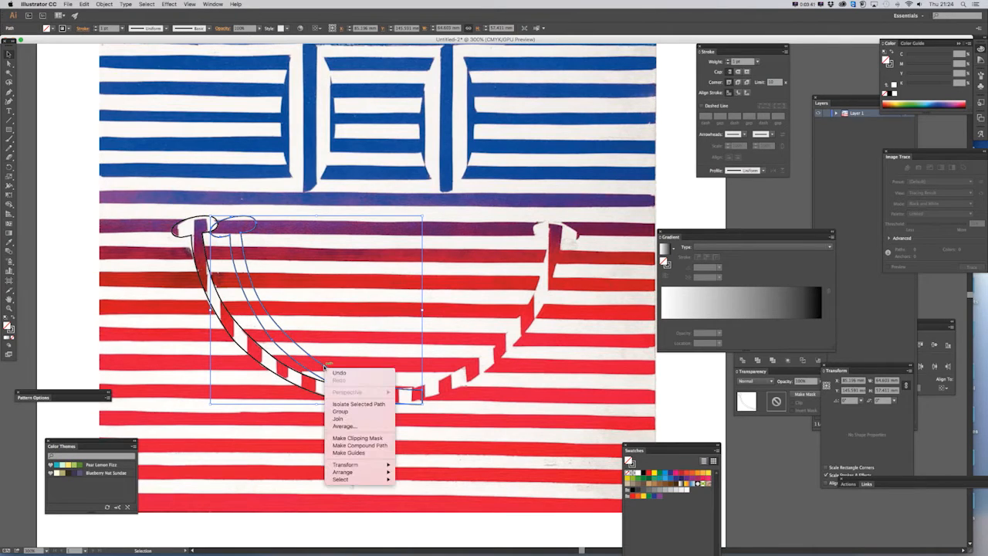
mouse_move(363, 465)
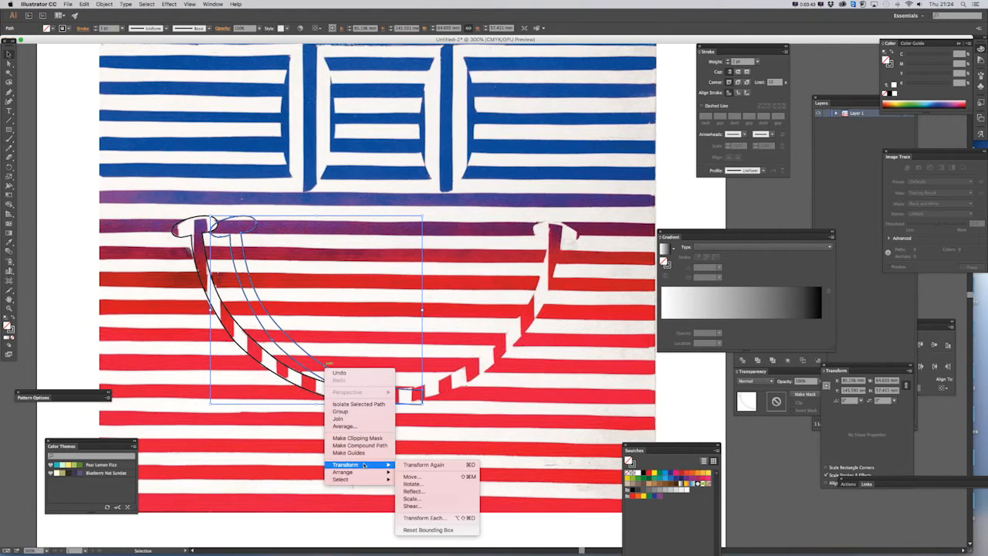
left_click(436, 497)
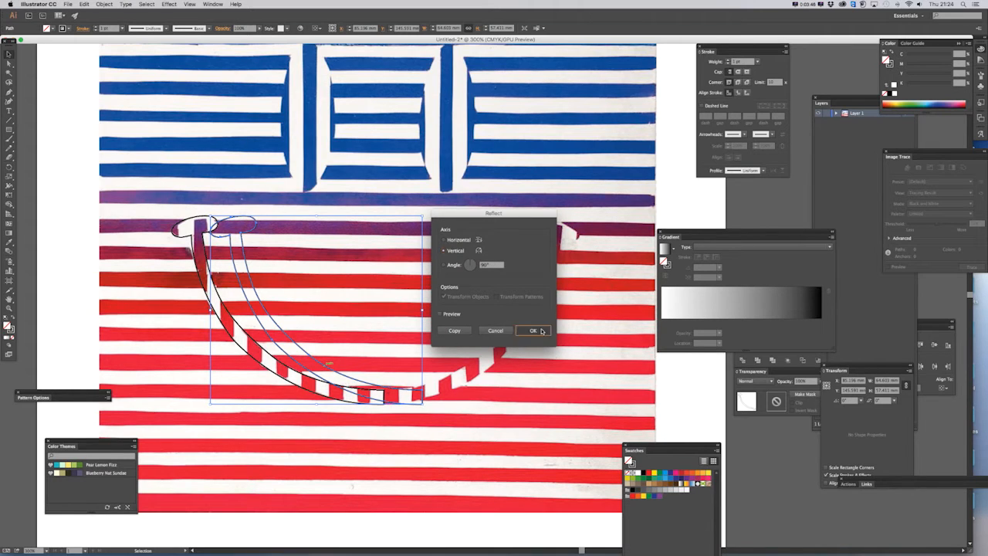
left_click(535, 331)
left_click_drag(253, 402, 427, 410)
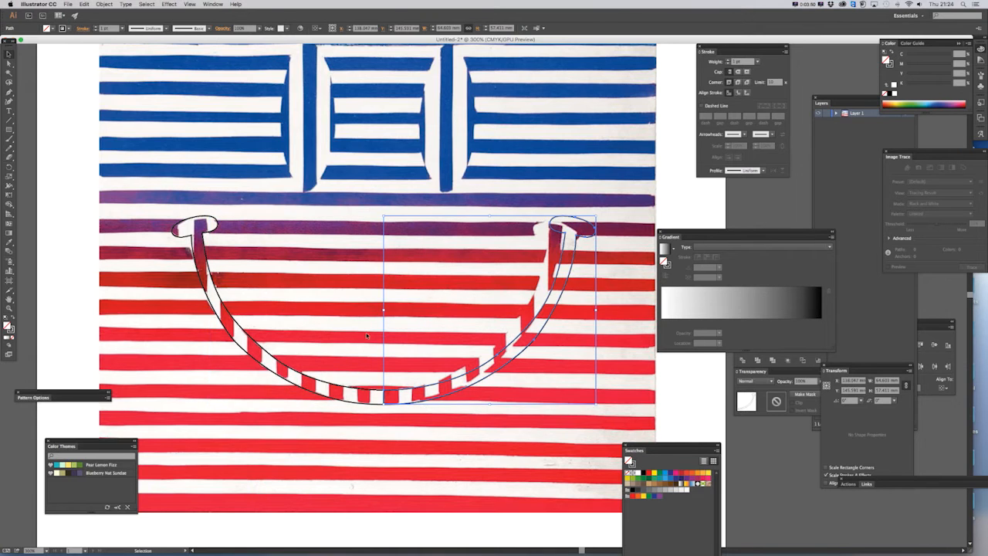
key("super+equal")
key("super+equal")
key("super+equal")
left_click_drag(241, 468, 428, 223)
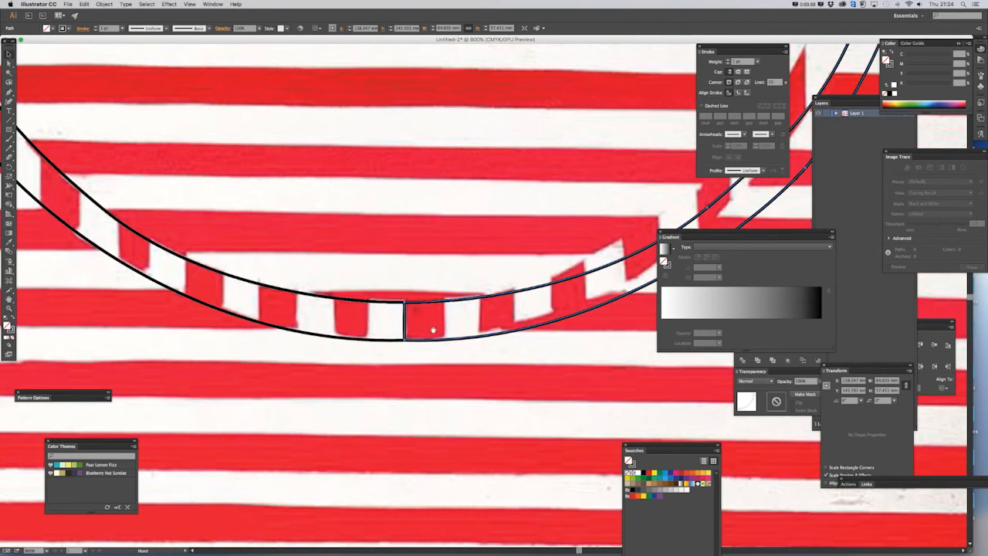
Step: Select both smile halves and unite them into one shape with Pathfinder
left_click(428, 379)
left_click_drag(434, 376, 366, 294)
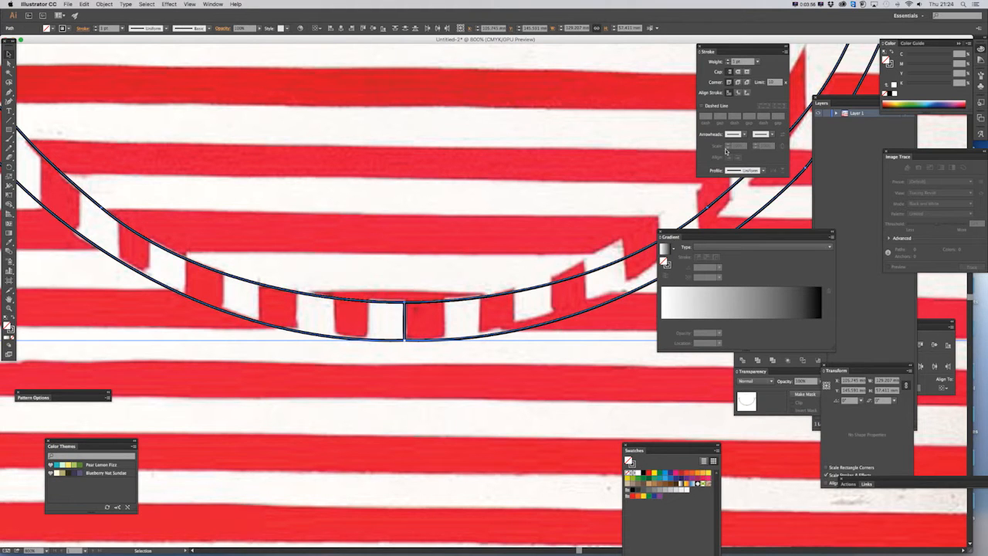
left_click(213, 4)
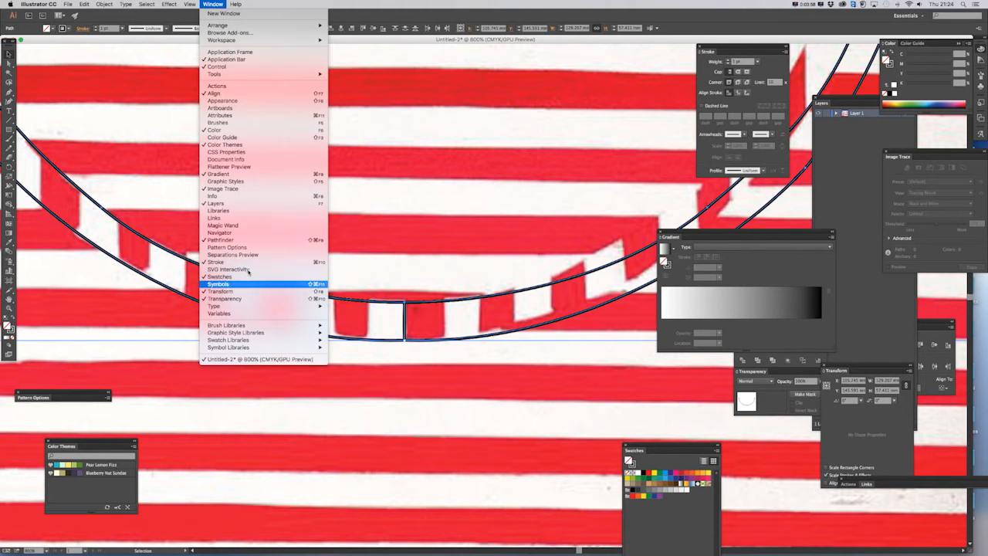
left_click(250, 242)
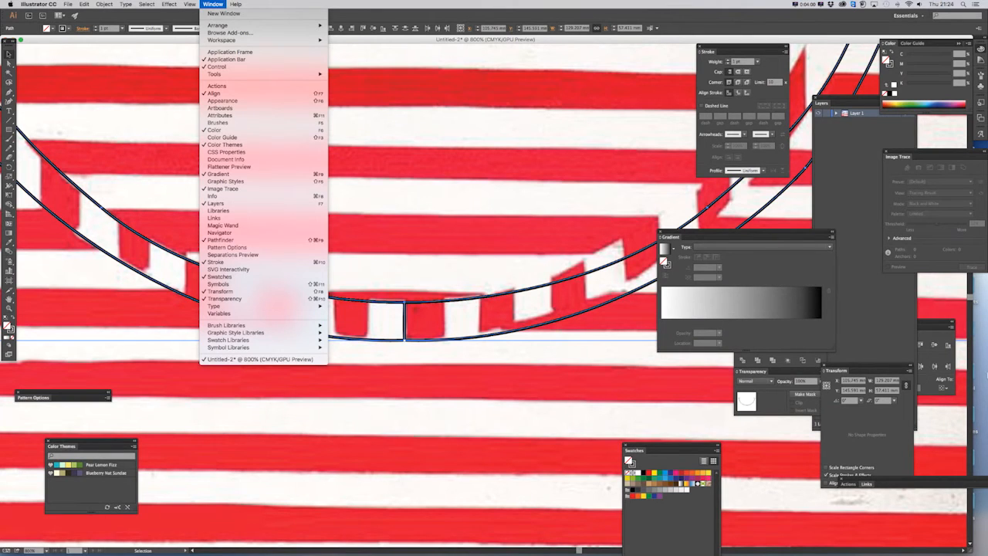
left_click(913, 317)
left_click_drag(932, 322, 498, 359)
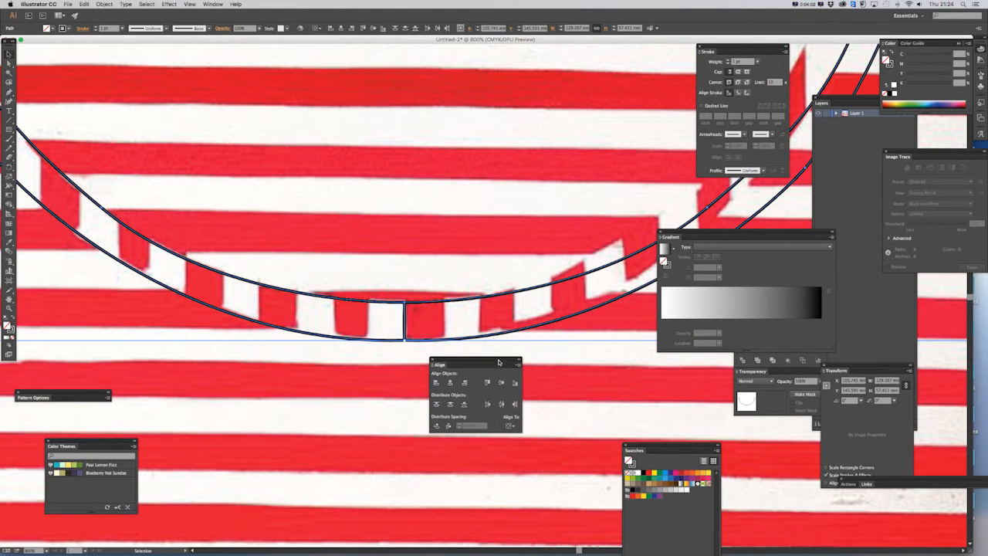
left_click(786, 361)
left_click_drag(764, 323, 380, 370)
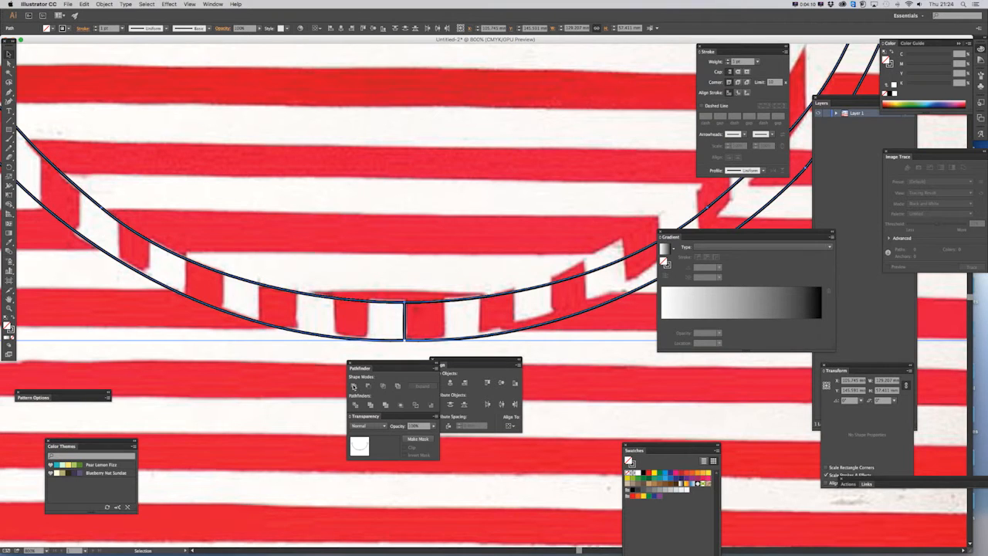
left_click(353, 386)
Step: Fill the united smile with yellow and deselect it
key("super+minus")
key("super+minus")
key("super+minus")
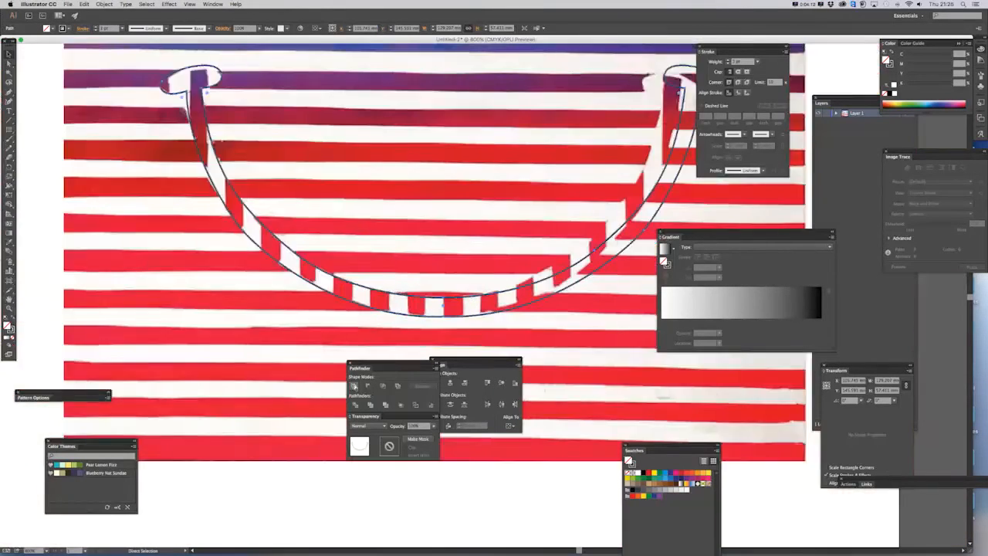
left_click(655, 473)
scroll(421, 266, "up", 3)
scroll(422, 266, "right", 3)
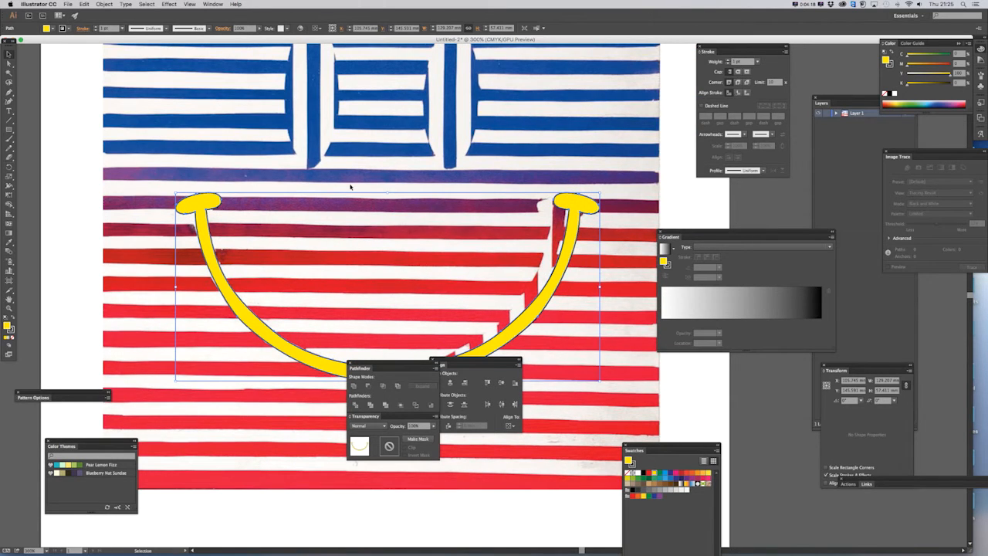
key("super+minus")
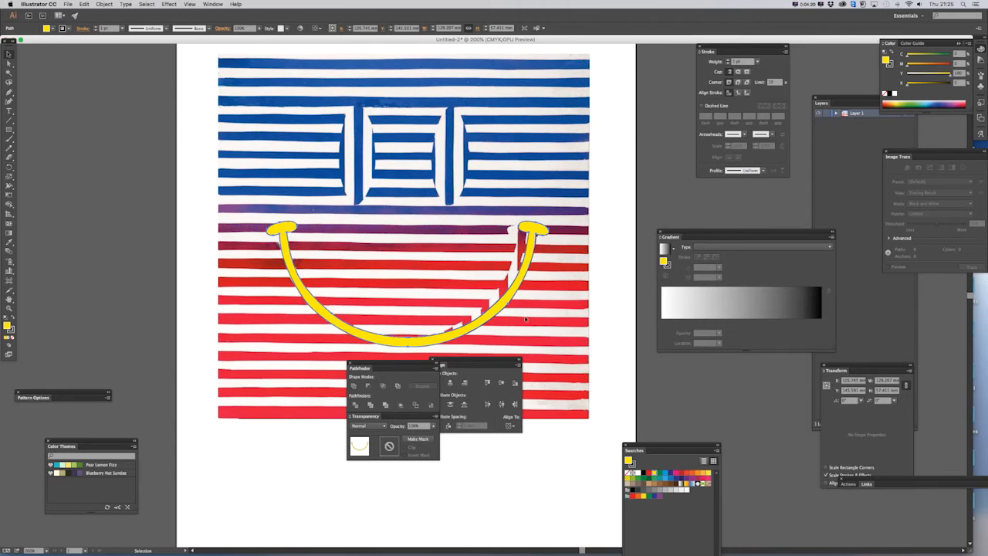
left_click(199, 218)
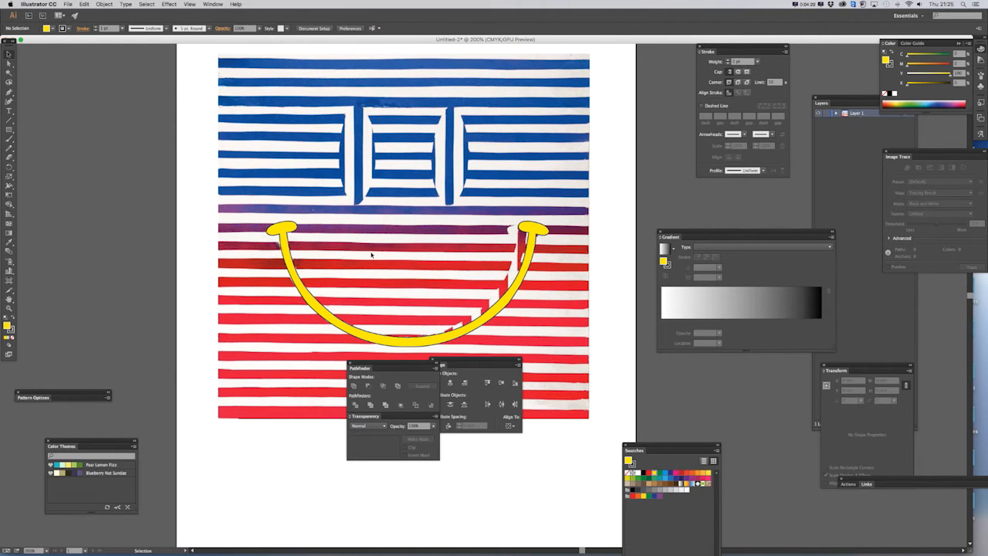
Step: Move the bottom centre anchor of the smile's outer edge down to thicken the middle of the curve
key("super+plus")
key("super+plus")
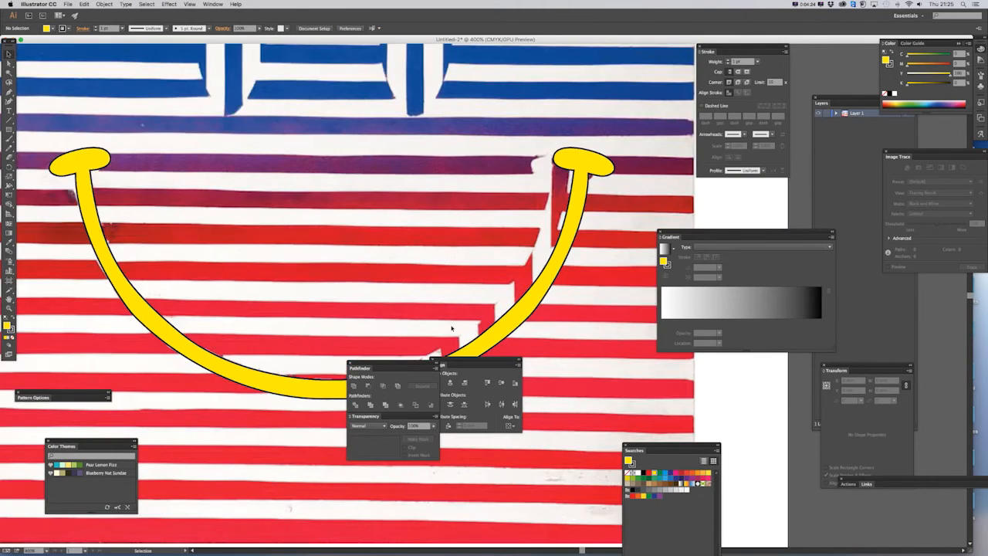
left_click_drag(351, 349, 359, 205)
left_click(9, 62)
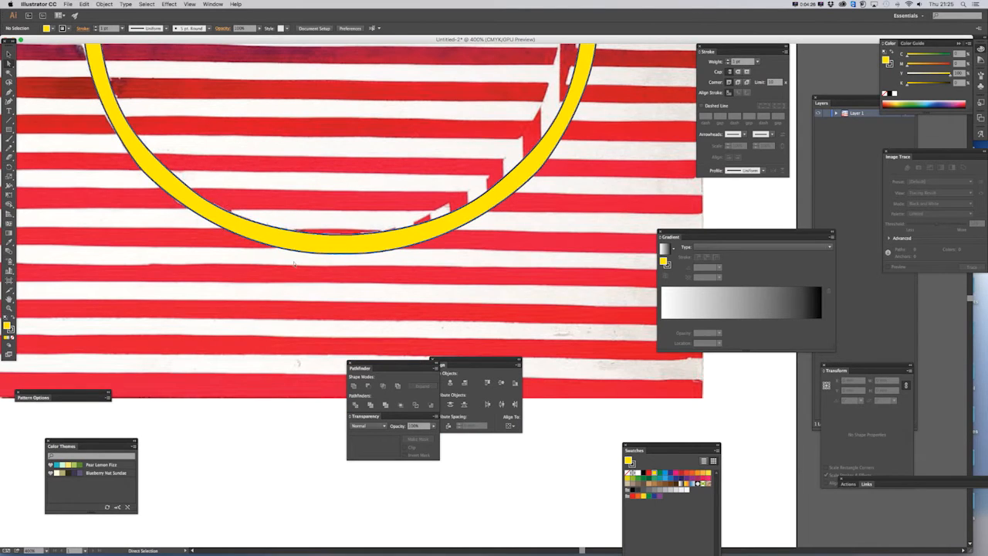
left_click(339, 255)
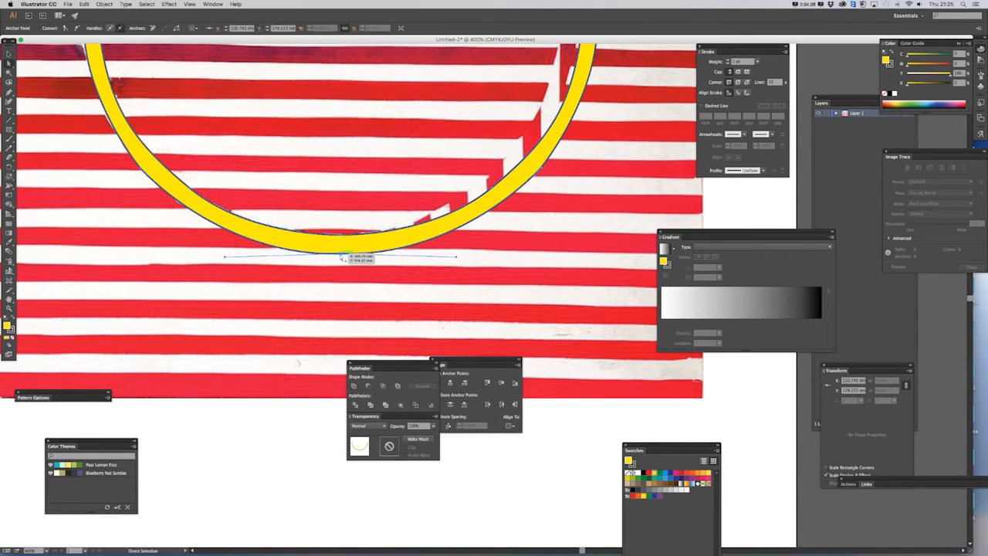
key("shift+Down")
key("Down")
key("Down")
key("Up")
key("Up")
key("Up")
key("Up")
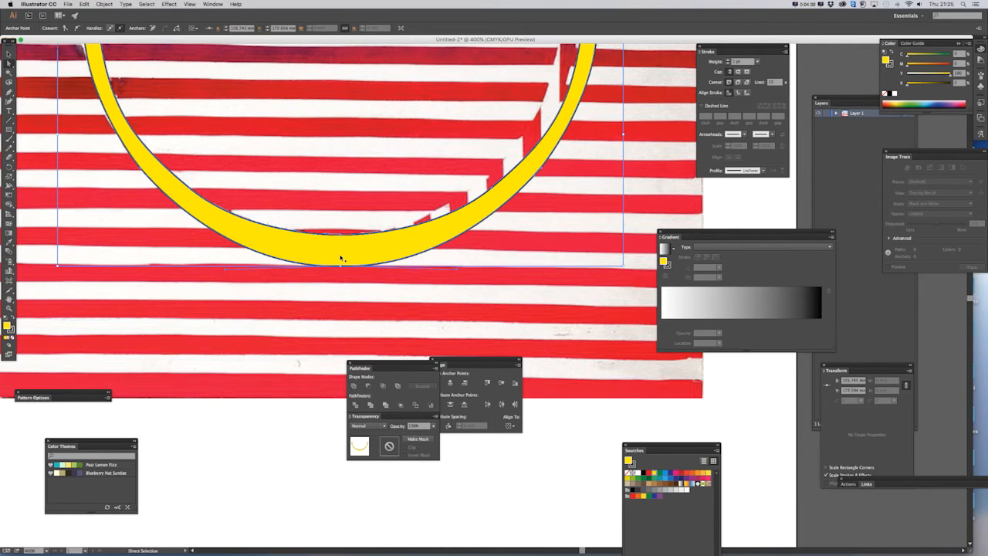
key("super+minus")
key("super+minus")
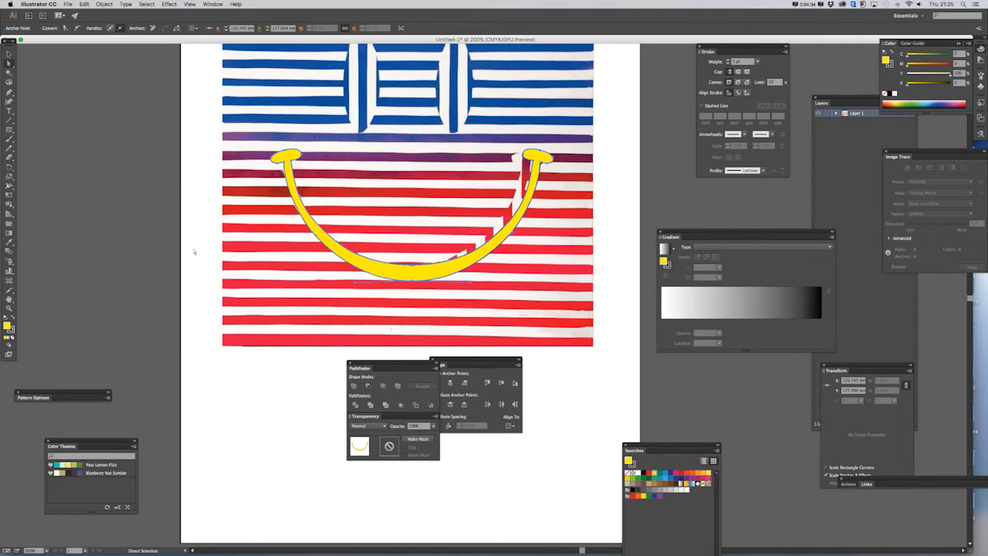
left_click(195, 230)
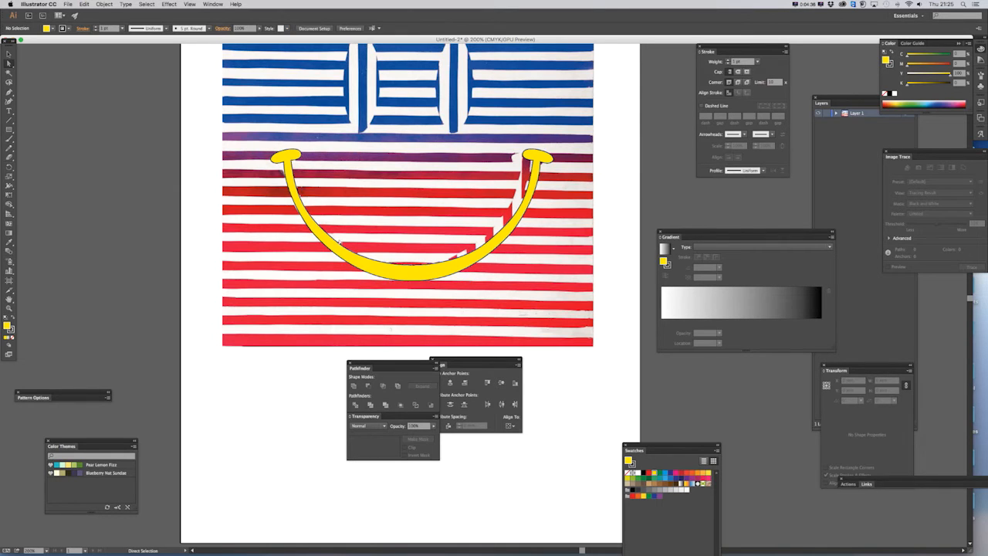
Step: Draw a horizontal yellow ellipse about 44 mm wide and 14 mm high over the reference image's left eye
scroll(340, 243, "up", 4)
scroll(339, 243, "right", 3)
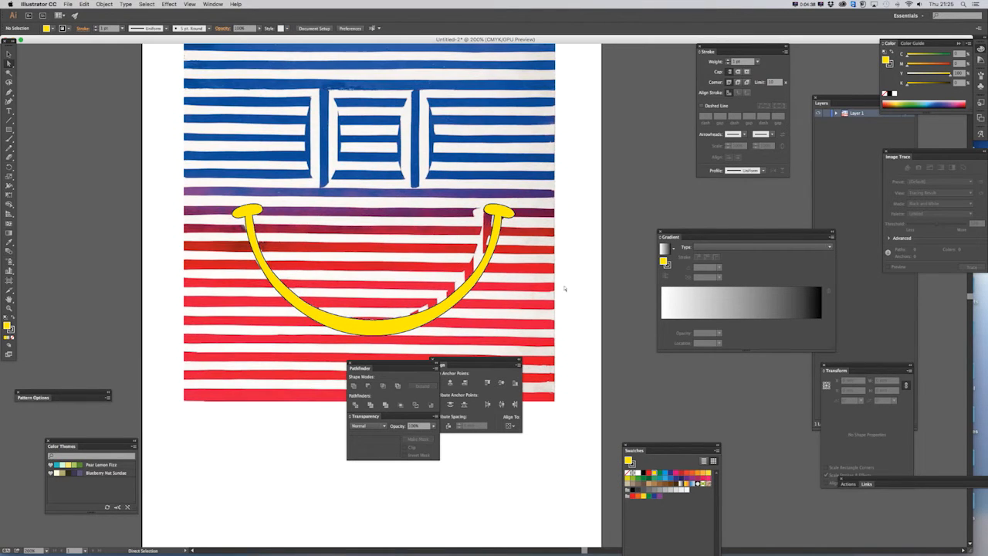
key("v")
left_click_drag(9, 130, 55, 151)
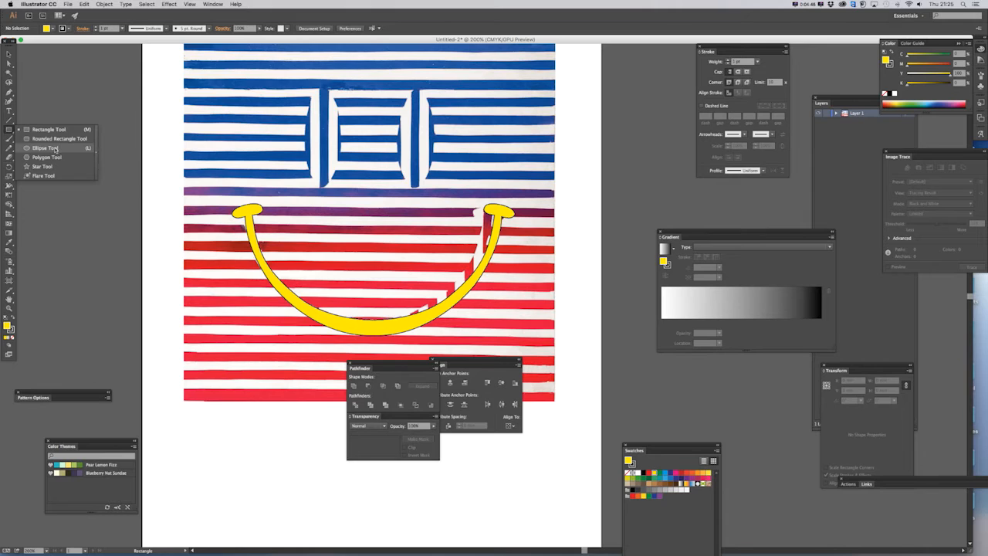
left_click_drag(55, 149, 82, 150)
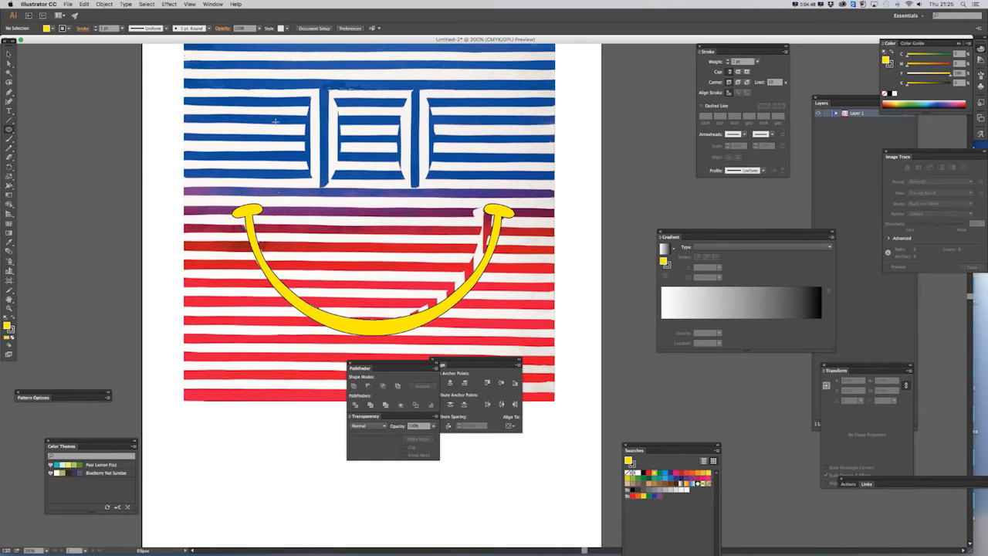
left_click_drag(261, 114, 359, 145)
key("v")
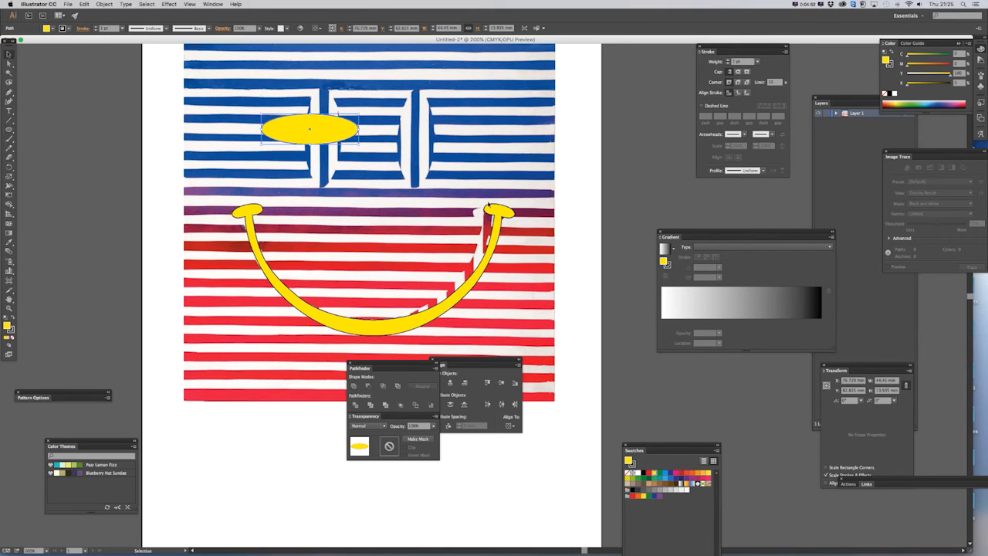
Step: Rotate the ellipse upright, fit it to the reference's left eye, and place a copy over the right eye
left_click_drag(363, 146, 330, 167)
left_click_drag(338, 89, 340, 86)
left_click_drag(339, 139, 418, 156)
key("super+equal")
left_click_drag(363, 181, 355, 224)
key("super+minus")
key("super+minus")
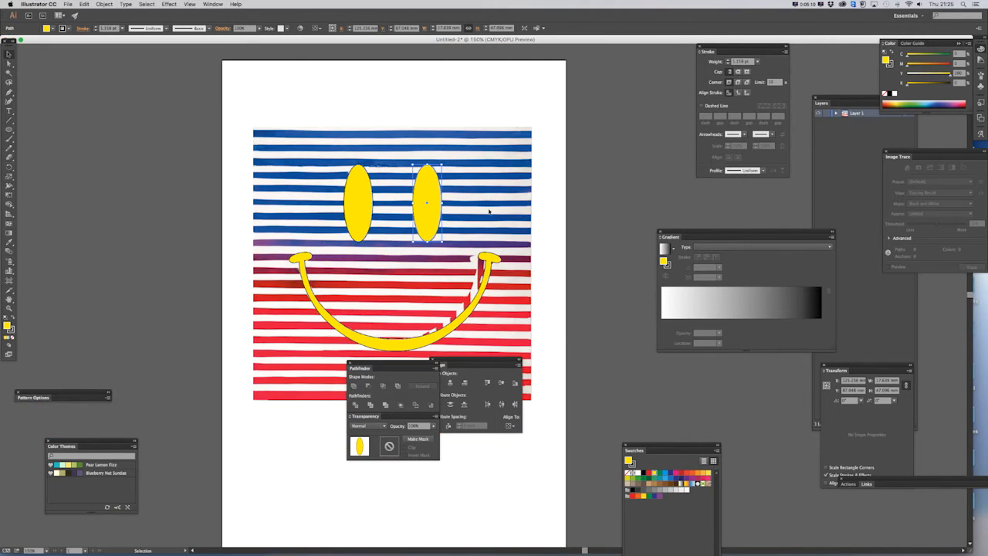
Step: Select both eyes with the smile, move them together off the artboard to the right of the reference, and deselect them
left_click(589, 278)
left_click_drag(589, 278, 488, 210)
left_click(321, 125)
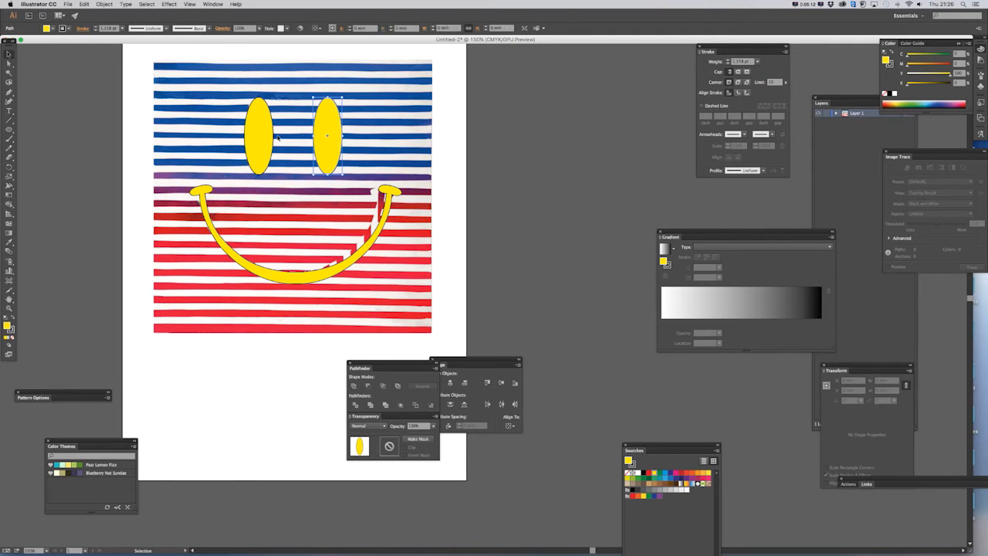
left_click(260, 132, "shift")
left_click(283, 283, "shift")
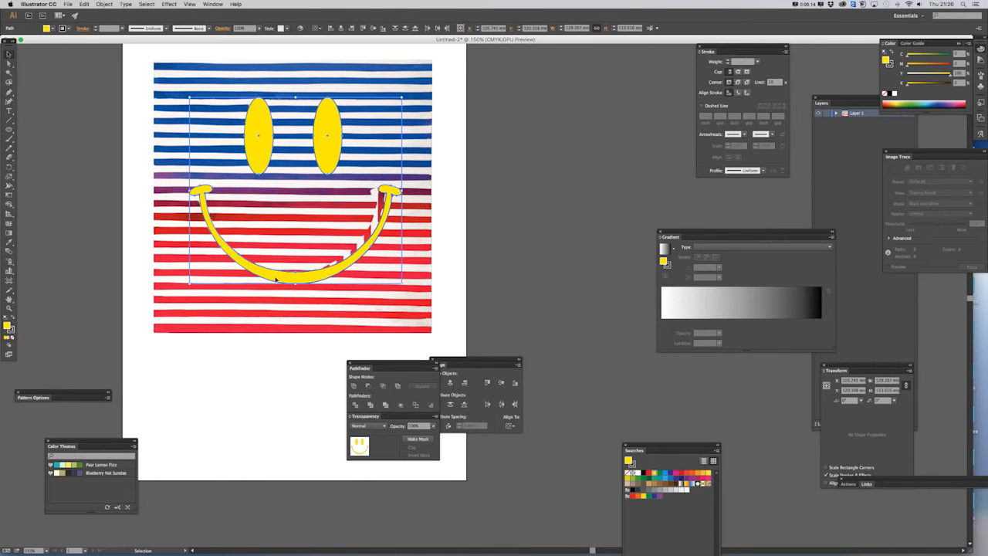
left_click_drag(274, 280, 587, 284)
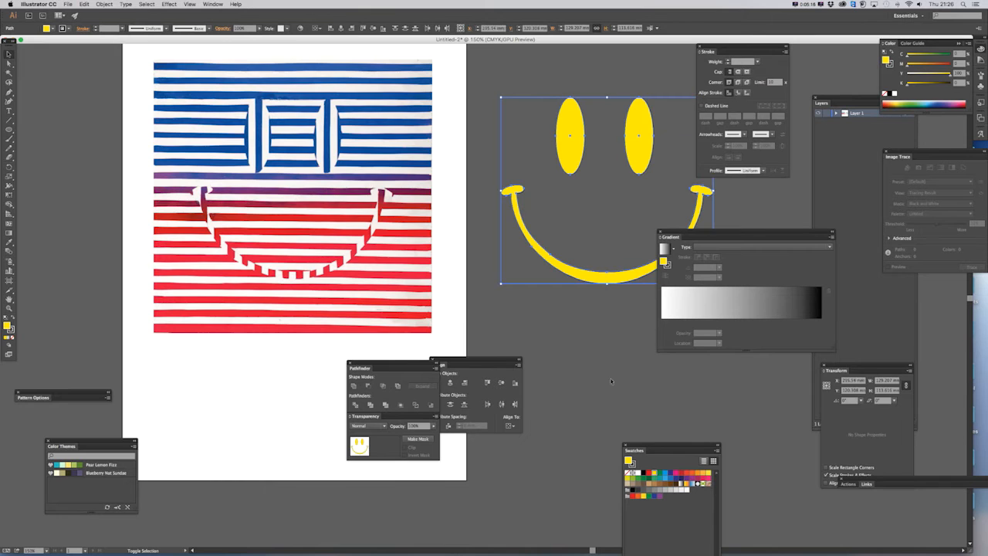
left_click(611, 375)
left_click_drag(610, 375, 501, 386)
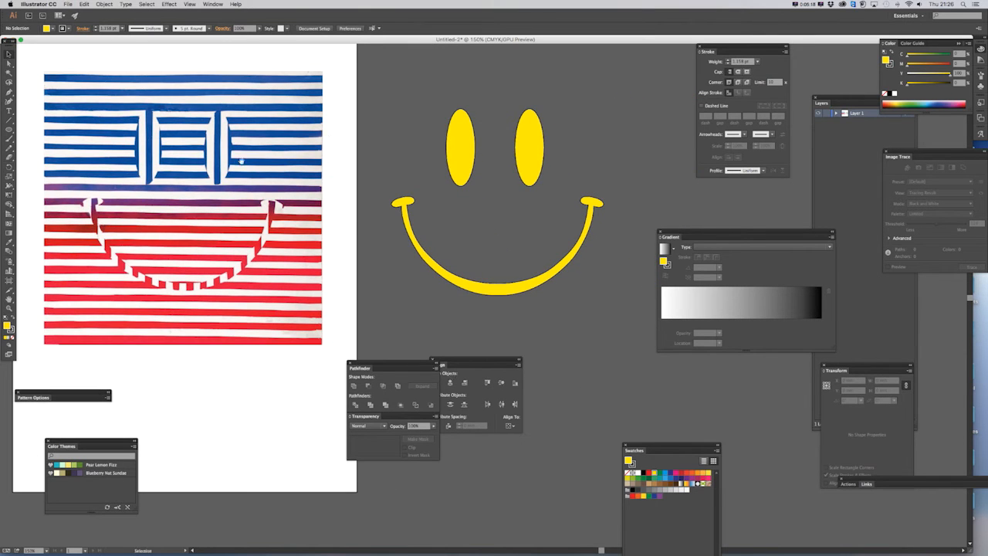
Step: Draw a rectangle about 175 mm wide and 6.2 mm high over the topmost blue stripe of the reference
left_click_drag(241, 160, 349, 188)
key("super+plus")
key("super+plus")
left_click_drag(275, 174, 500, 240)
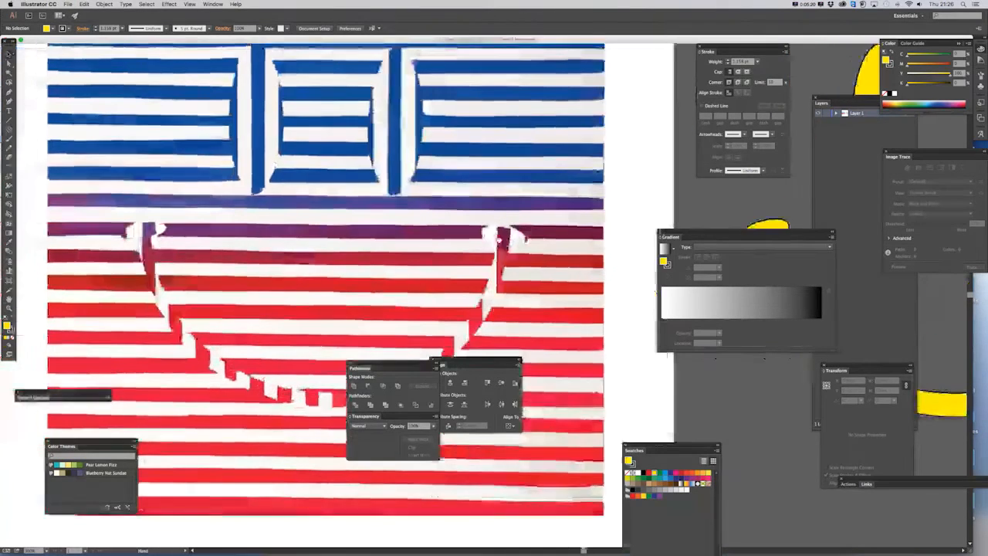
left_click_drag(377, 206, 338, 281)
left_click_drag(85, 103, 254, 172)
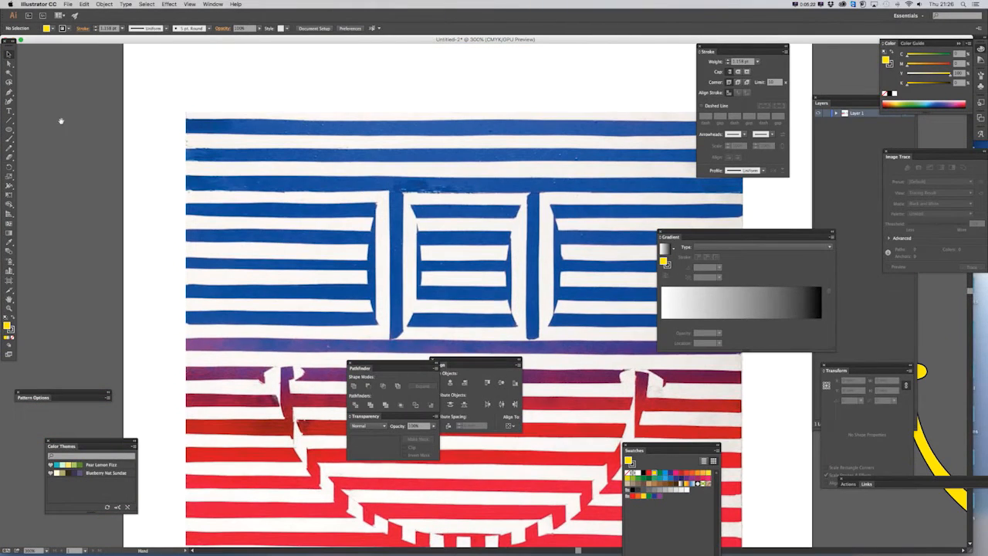
left_click(9, 130)
left_click_drag(9, 132, 50, 130)
left_click_drag(186, 116, 780, 138)
scroll(632, 390, "right", 5)
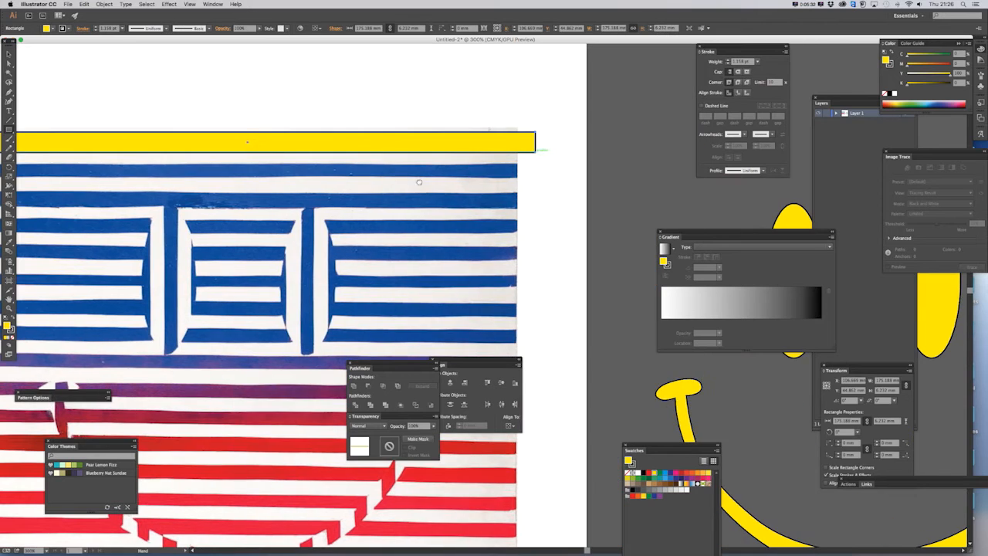
Step: Remove the stripe rectangle's stroke and fill it with bright blue
left_click(631, 463)
left_click(628, 473)
left_click(628, 460)
left_click(665, 473)
key("space")
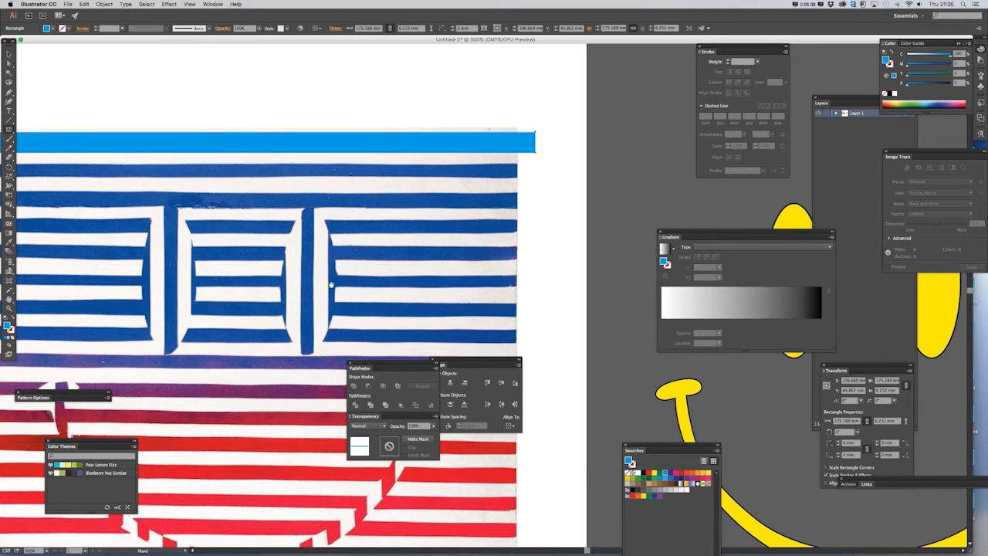
left_click_drag(330, 285, 466, 308)
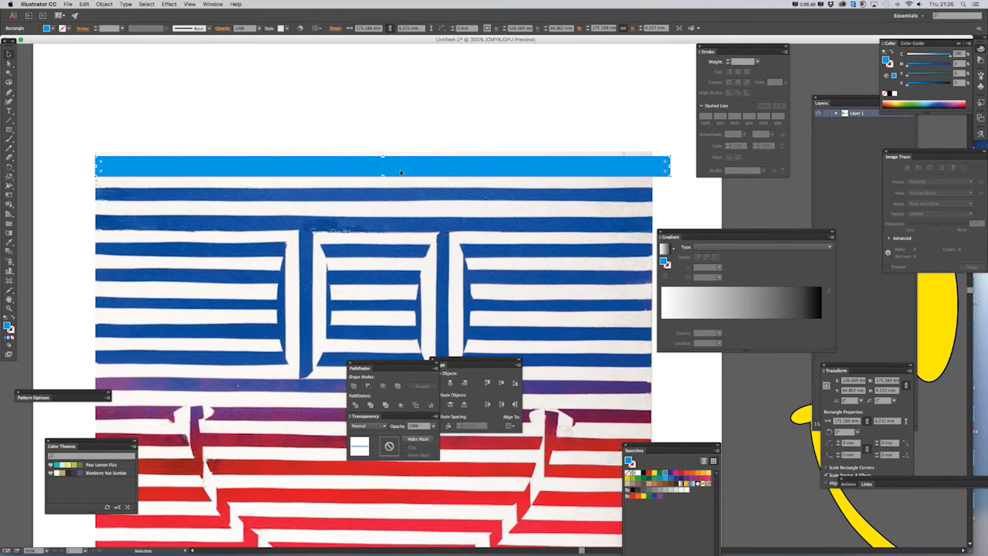
Step: Lower the blue stripe's top edge to reduce its height to about 5.2 mm
left_click_drag(384, 156, 383, 157)
key("space")
left_click_drag(391, 238, 403, 220)
Step: Place a copy of the blue stripe directly beneath it, fill the copy with green, and deselect it
left_click_drag(214, 155, 216, 173)
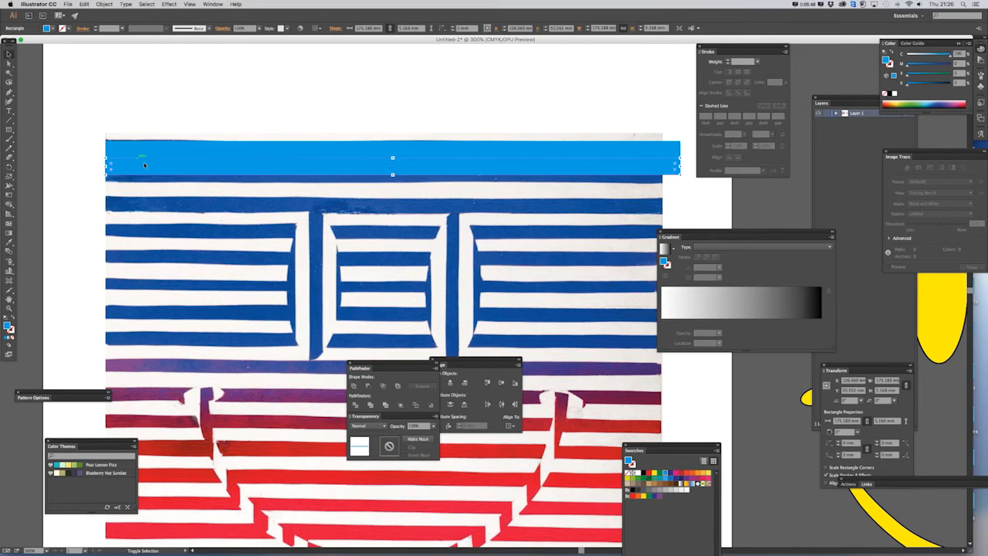
left_click(660, 473)
left_click(139, 95)
left_click_drag(129, 119, 146, 107)
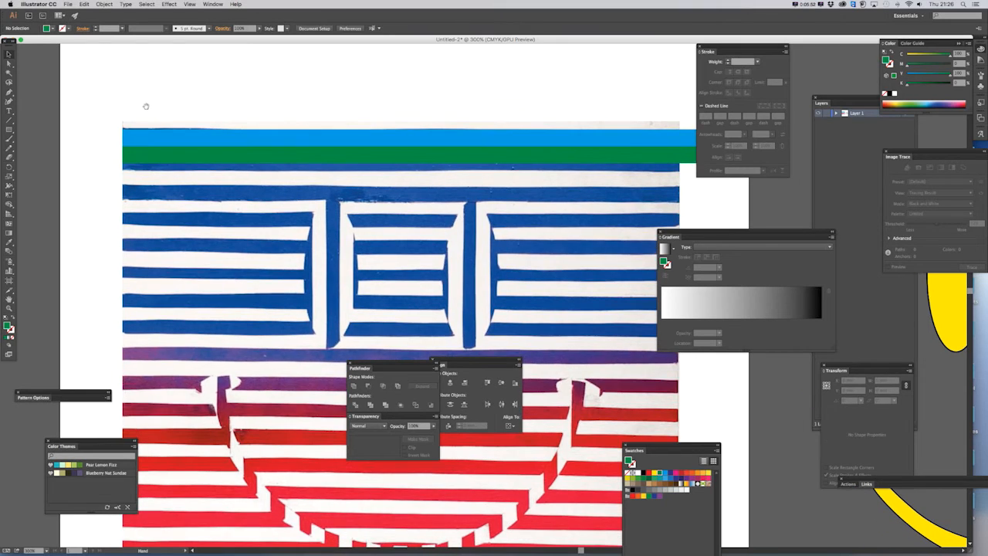
Step: Select the blue and green stripes and duplicate the pair downward to continue the alternating pattern
left_click(151, 156)
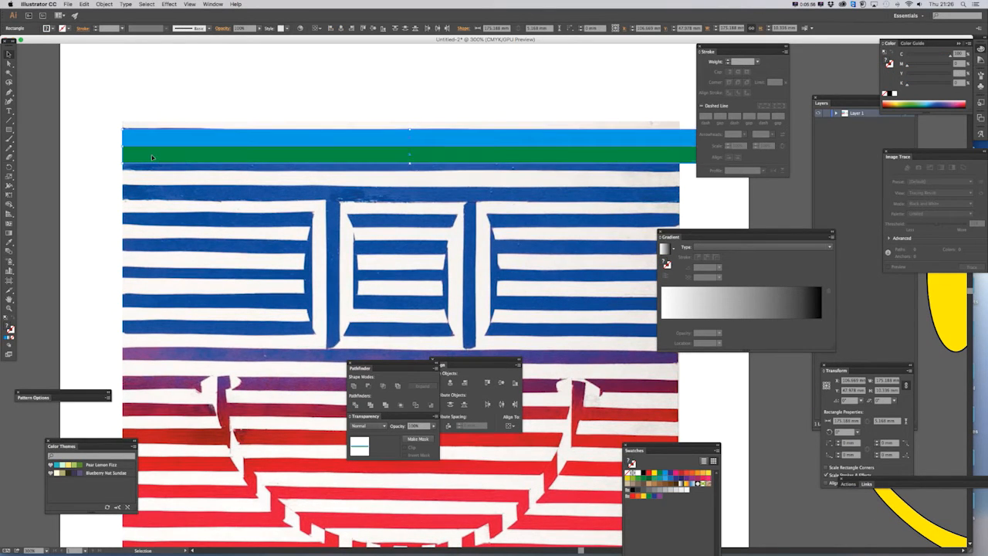
left_click_drag(176, 172, 178, 127)
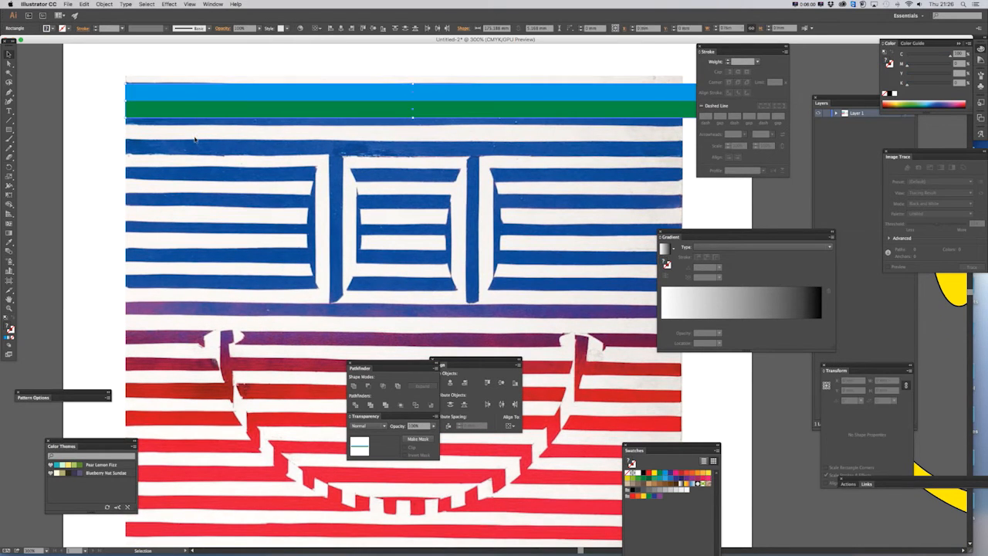
left_click_drag(183, 110, 159, 180)
left_click(103, 180)
left_click_drag(108, 82, 230, 135)
left_click_drag(137, 169, 159, 242)
Step: Duplicate the block of three blue-green stripe pairs repeatedly down the reference, each copy flush beneath the previous one
left_click_drag(185, 163, 186, 263)
key("ctrl+z")
left_click_drag(179, 156, 189, 245)
scroll(178, 259, "down", 3)
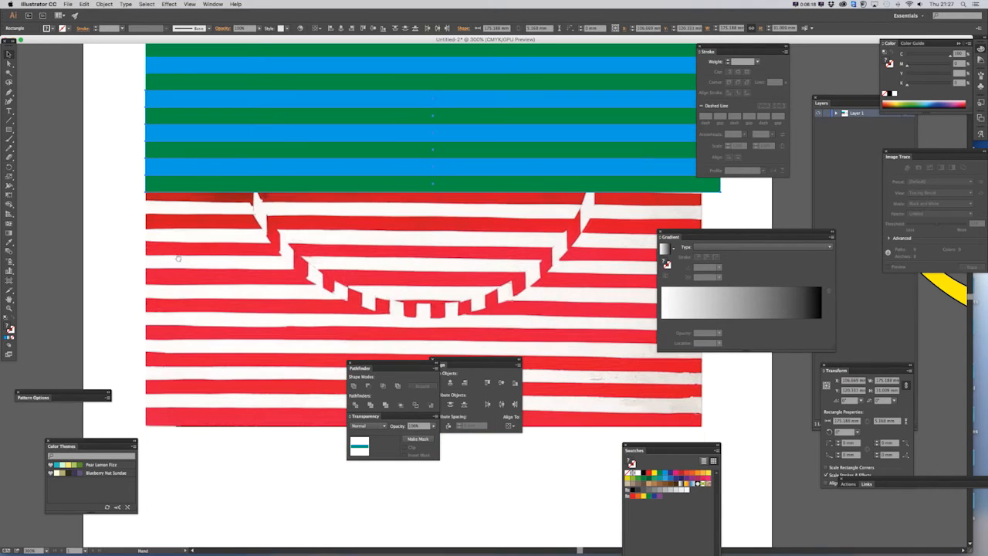
left_click_drag(183, 113, 178, 307)
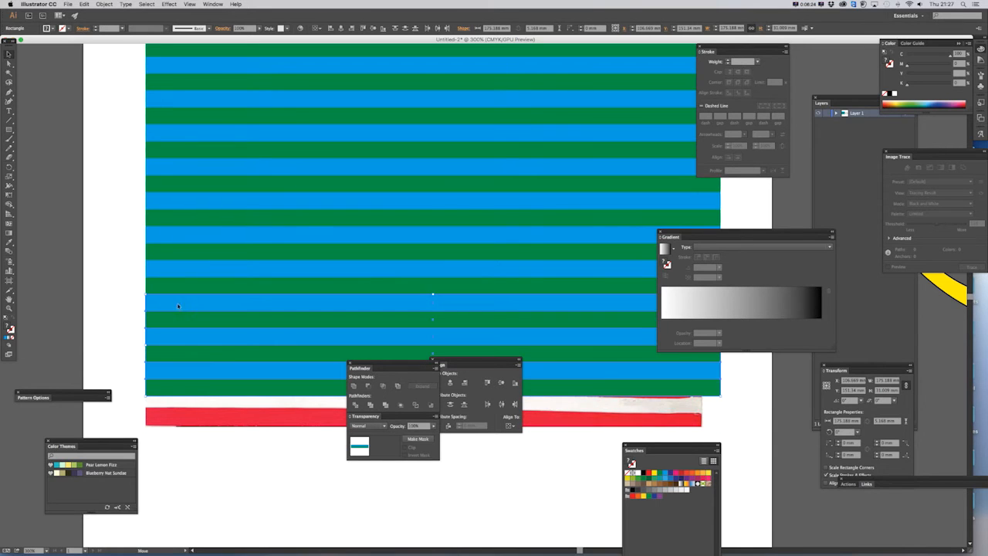
left_click(170, 503)
Step: Add one more blue-green stripe pair at the bottom to cover the rest of the reference image
left_click_drag(192, 477, 186, 360)
left_click_drag(173, 258, 171, 291)
left_click(164, 333)
left_click_drag(148, 236, 123, 408)
key("super+minus")
key("super+minus")
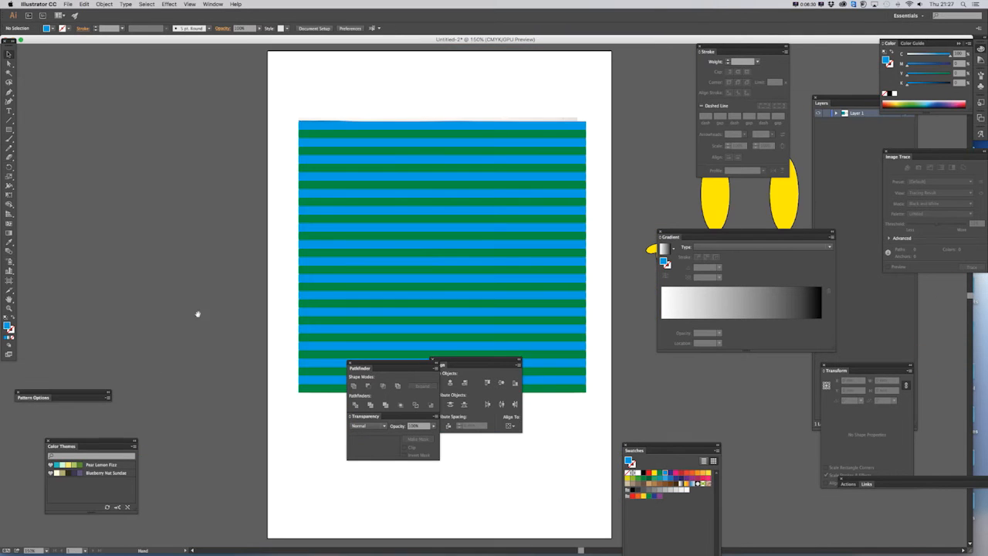
left_click_drag(198, 314, 109, 327)
Step: Select all green stripes by matching fill color, fill them with white, and deselect them
left_click(248, 149)
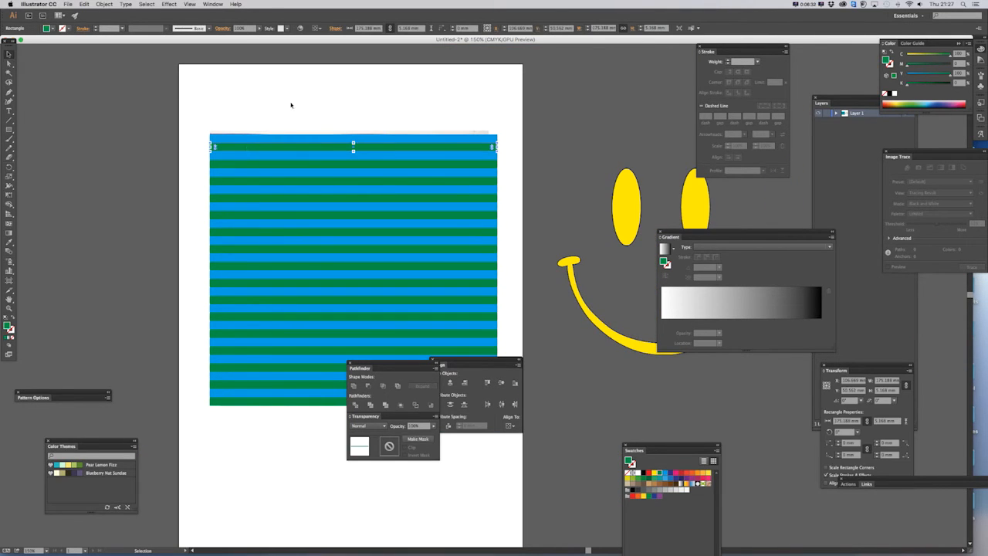
left_click(147, 4)
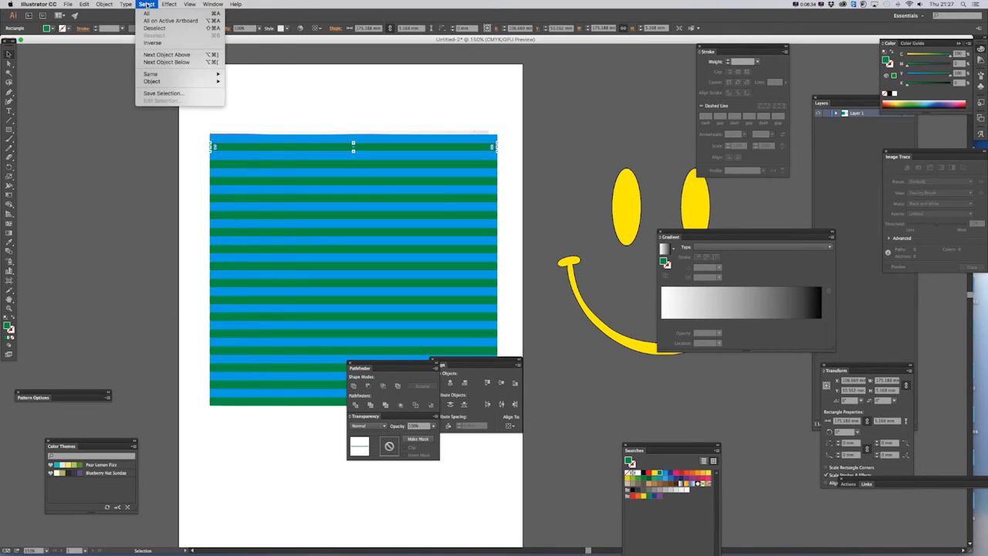
mouse_move(162, 74)
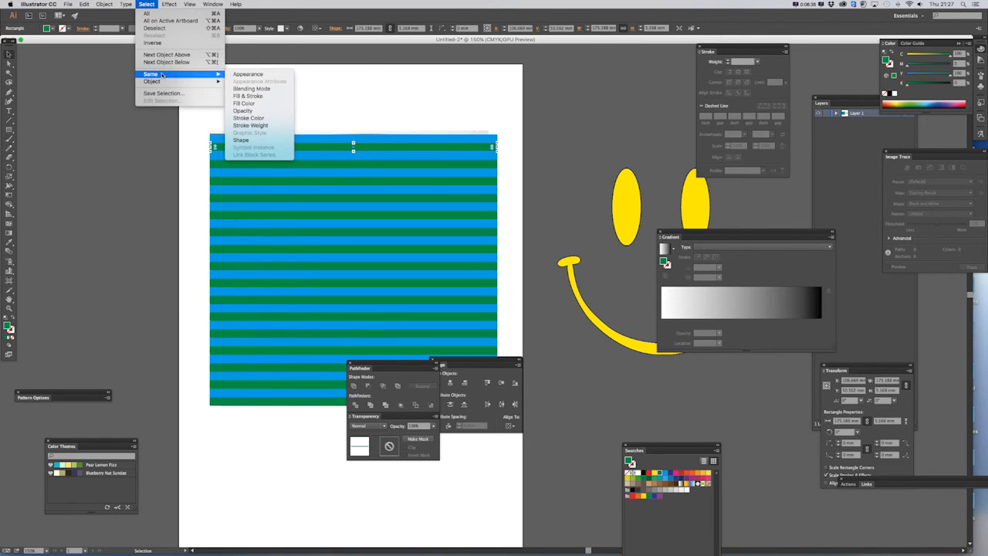
left_click(244, 103)
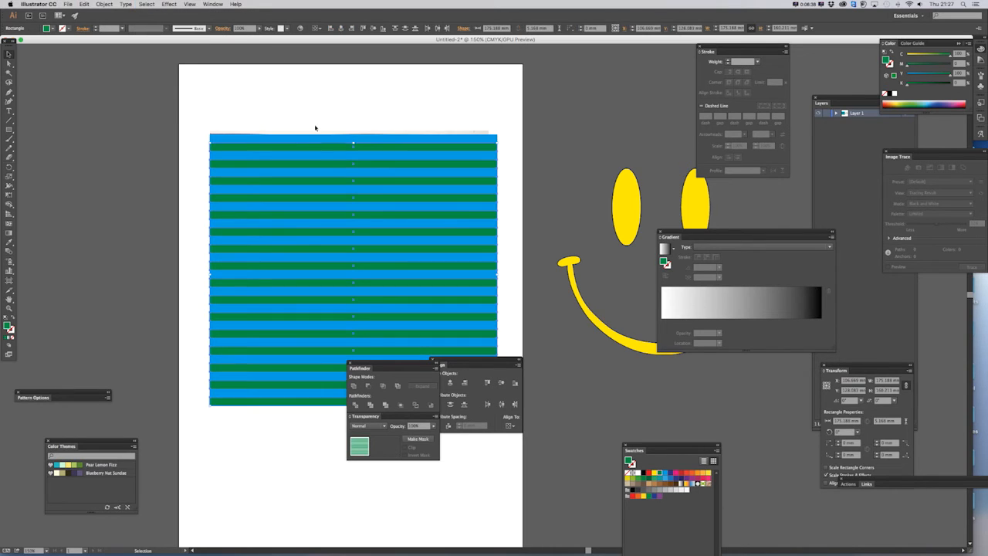
left_click(637, 473)
left_click(561, 304)
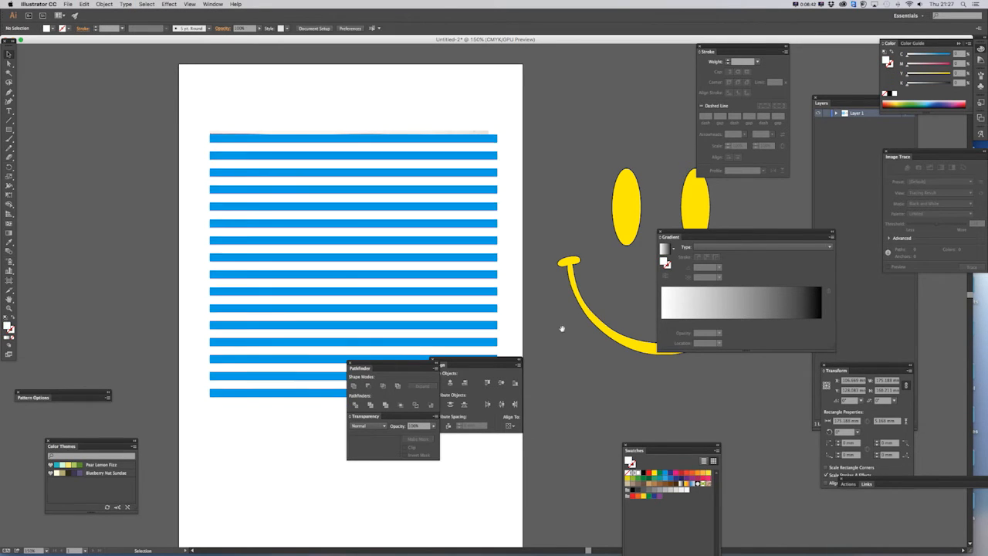
left_click_drag(582, 375, 510, 339)
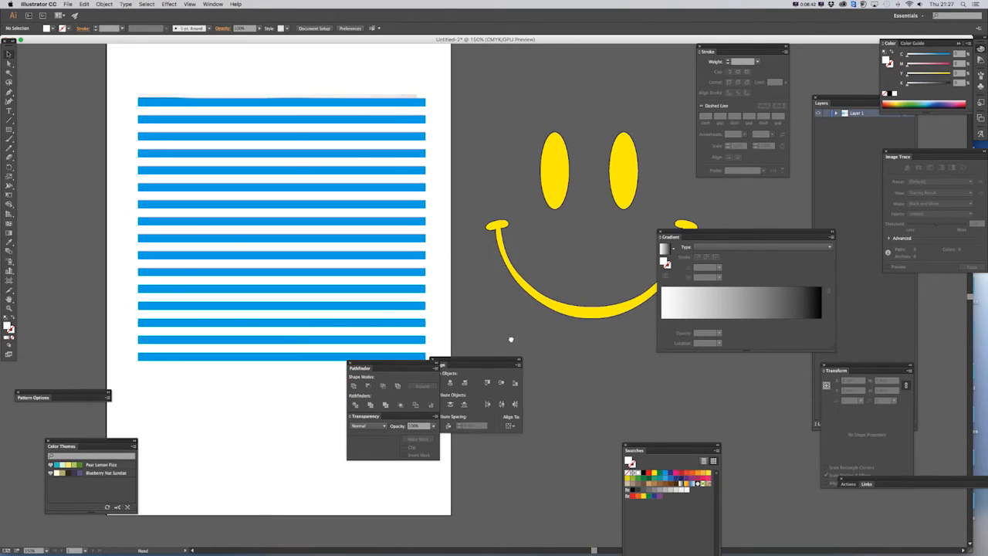
left_click(406, 105)
left_click(417, 120, "shift")
left_click(419, 137, "shift")
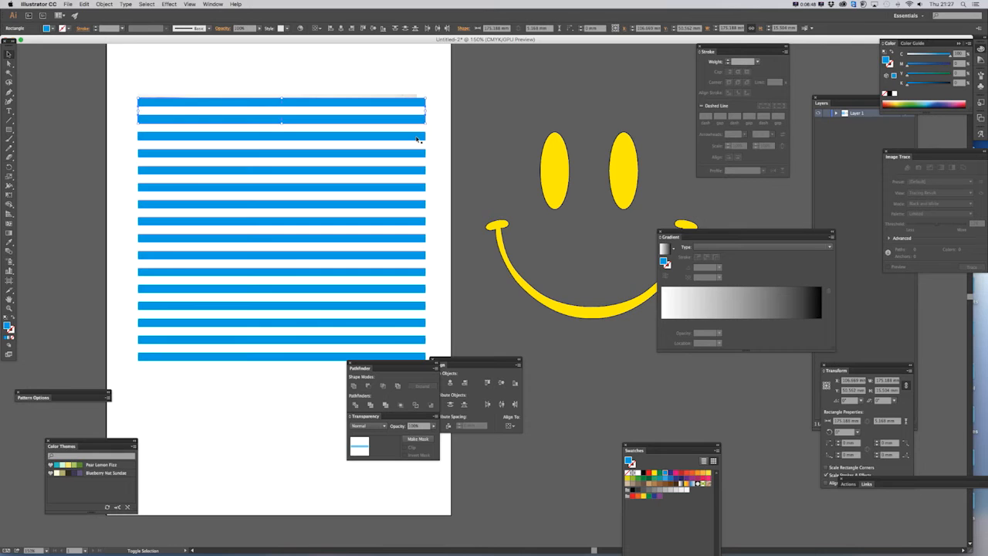
Step: Select the top blue stripe and extend the selection to every object with the same fill color
left_click(417, 102)
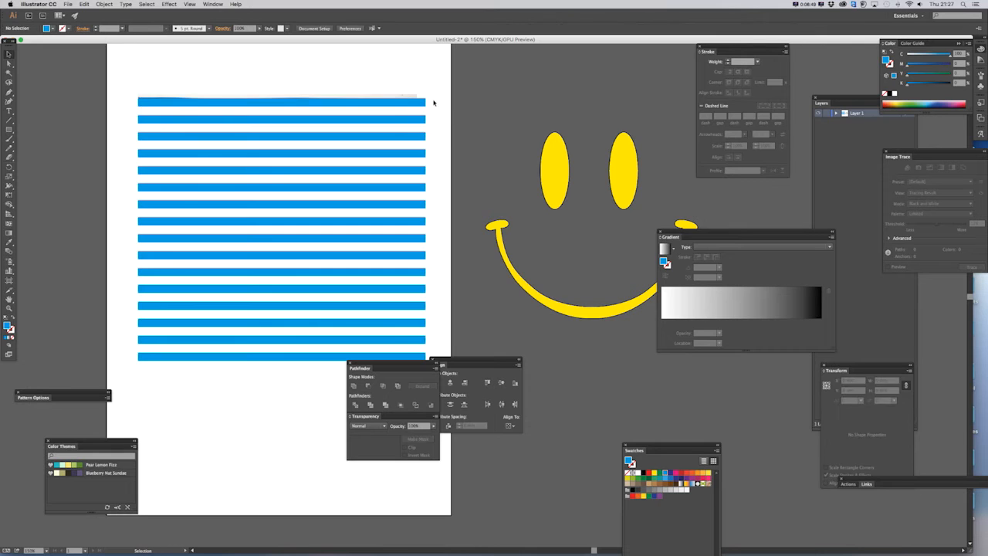
left_click(146, 4)
mouse_move(178, 73)
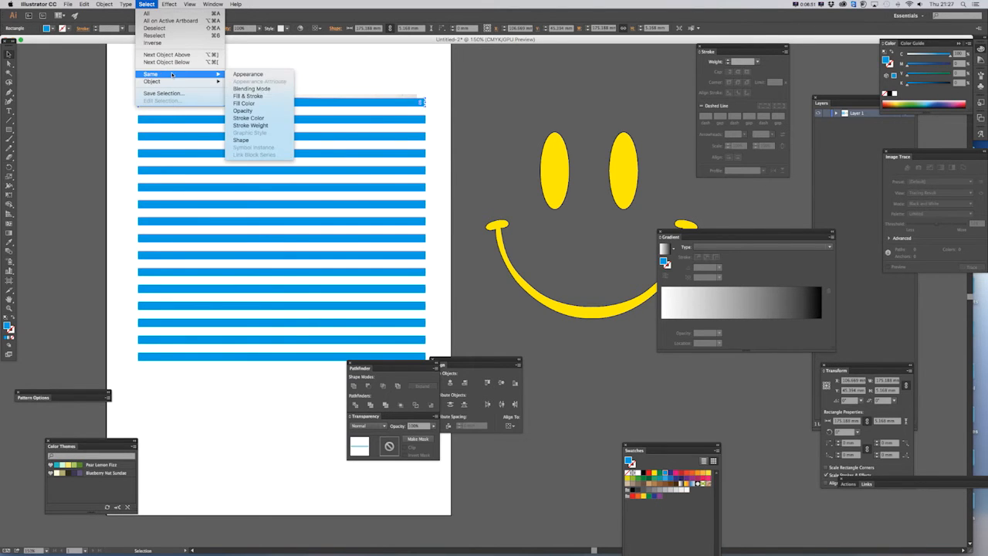
left_click(244, 103)
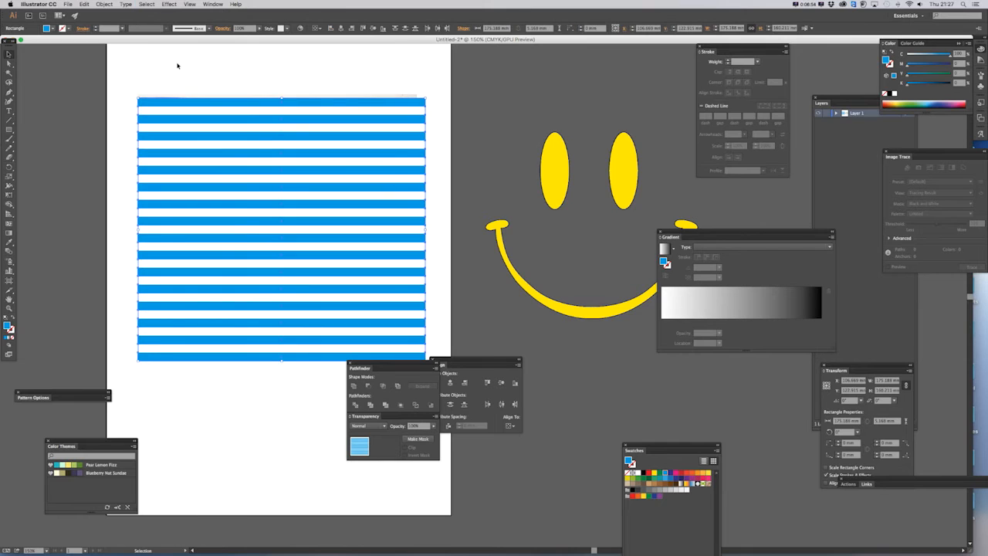
Step: Try to combine the selected blue stripes into a compound path
left_click(112, 4)
mouse_move(126, 237)
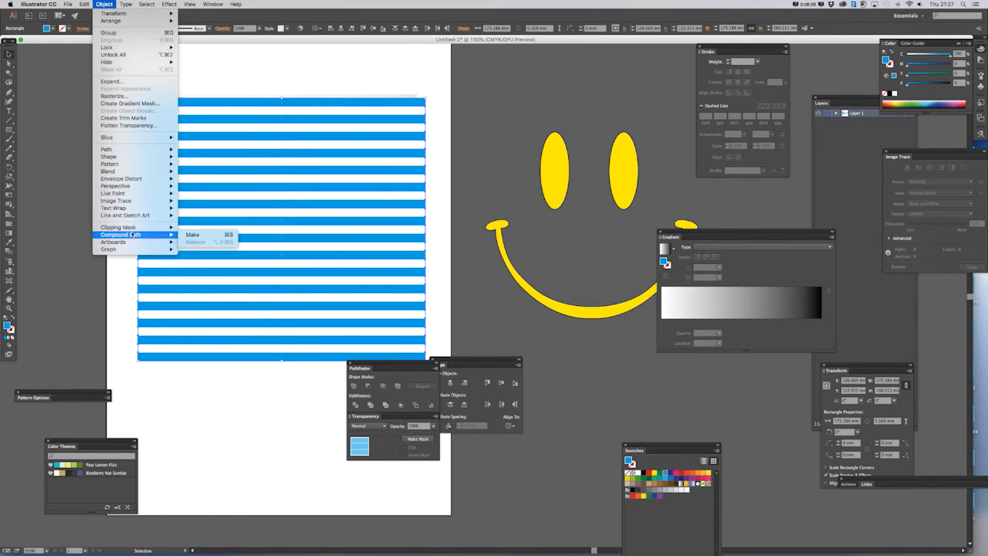
left_click(192, 236)
Step: Try to run a white-to-black linear gradient across the separate selected stripes, and undo the gradient attempts
scroll(199, 270, "left", 5)
scroll(199, 270, "up", 1)
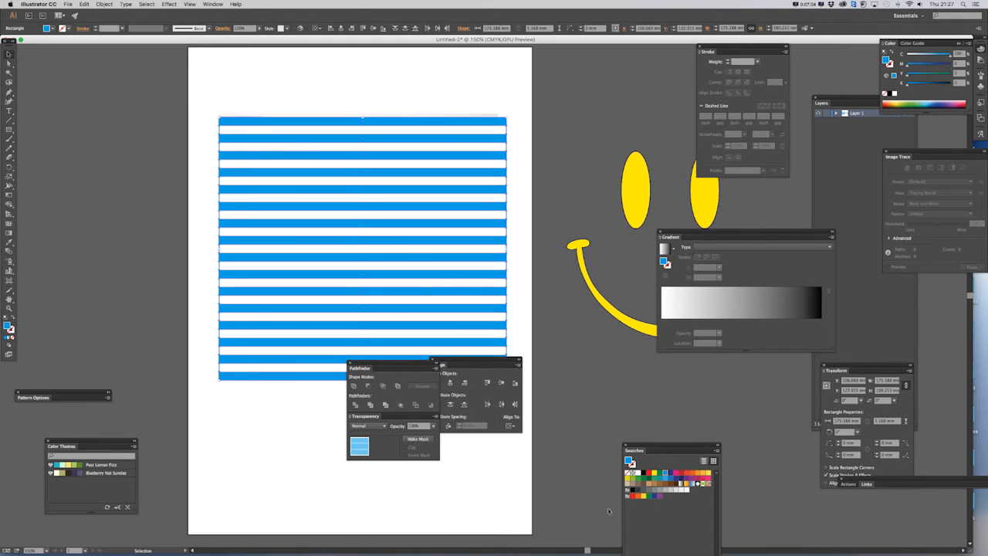
left_click(682, 485)
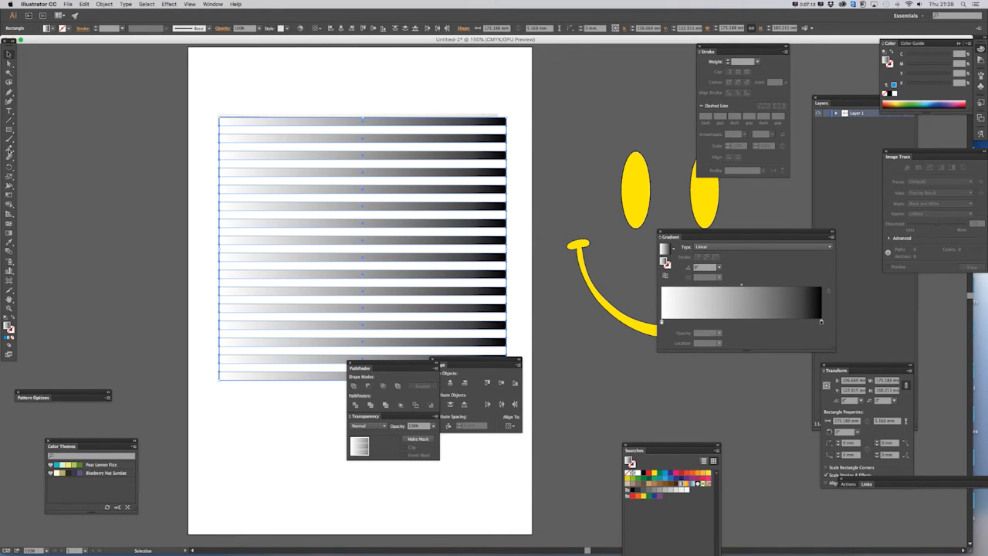
left_click(9, 236)
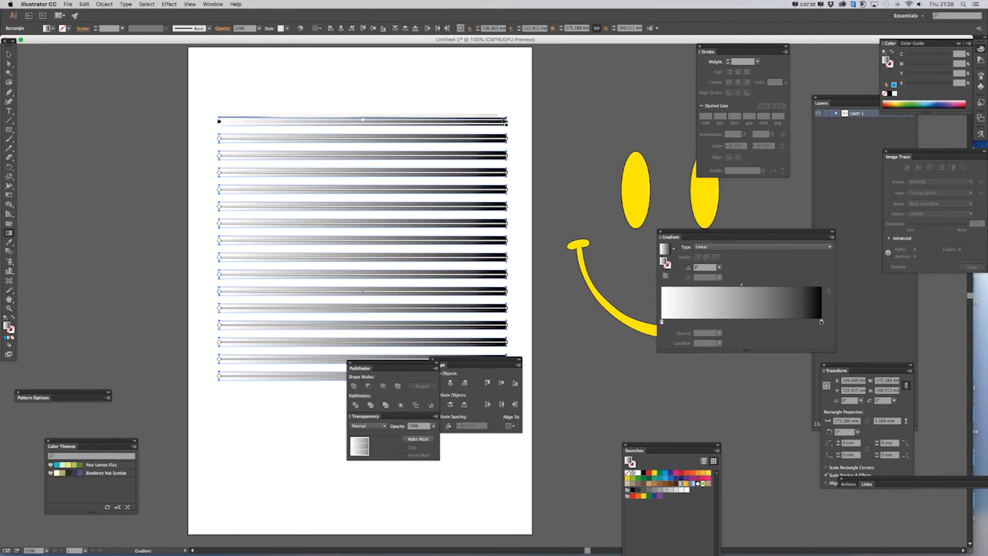
mouse_move(236, 75)
left_mouse_down()
mouse_move(463, 147)
mouse_move(506, 172)
left_mouse_up()
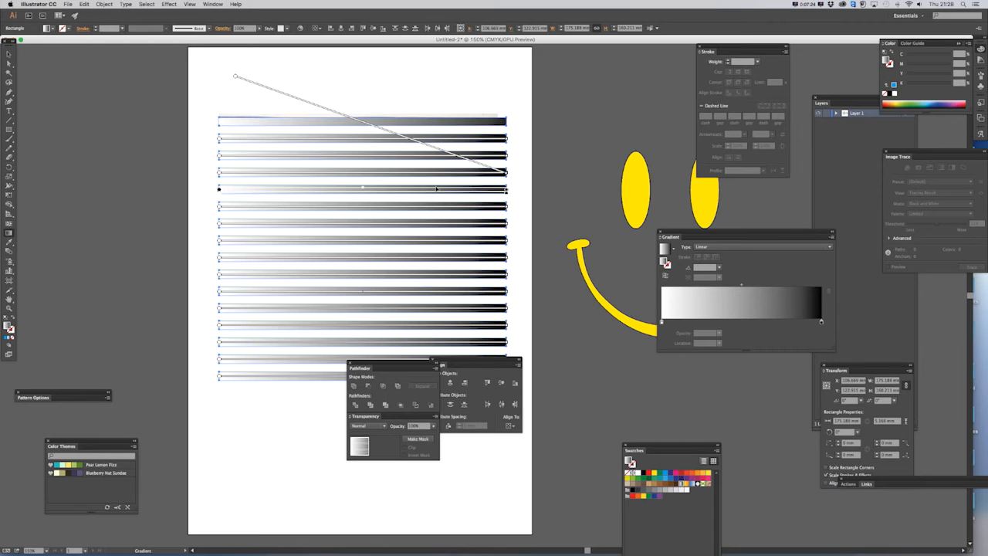
key("super+z")
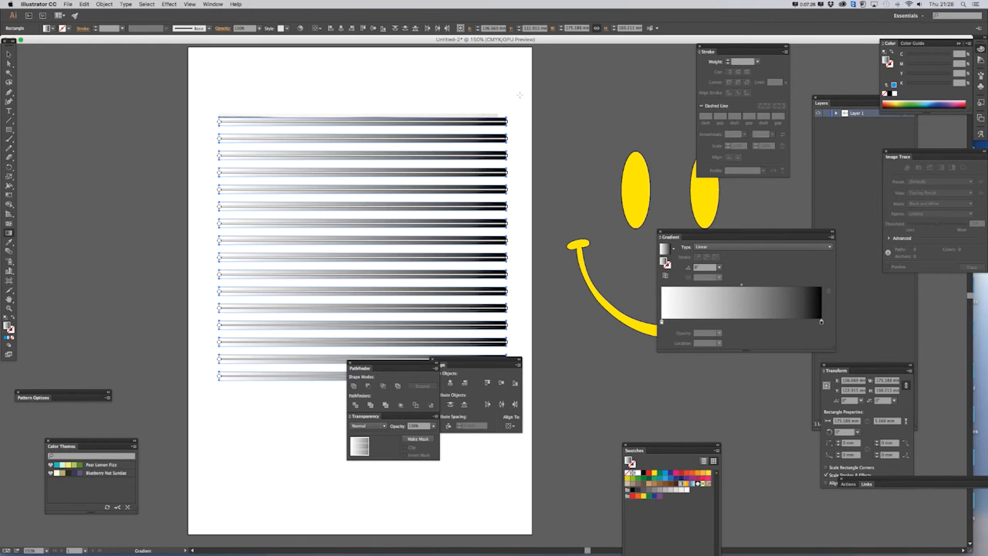
left_click_drag(219, 136, 270, 421)
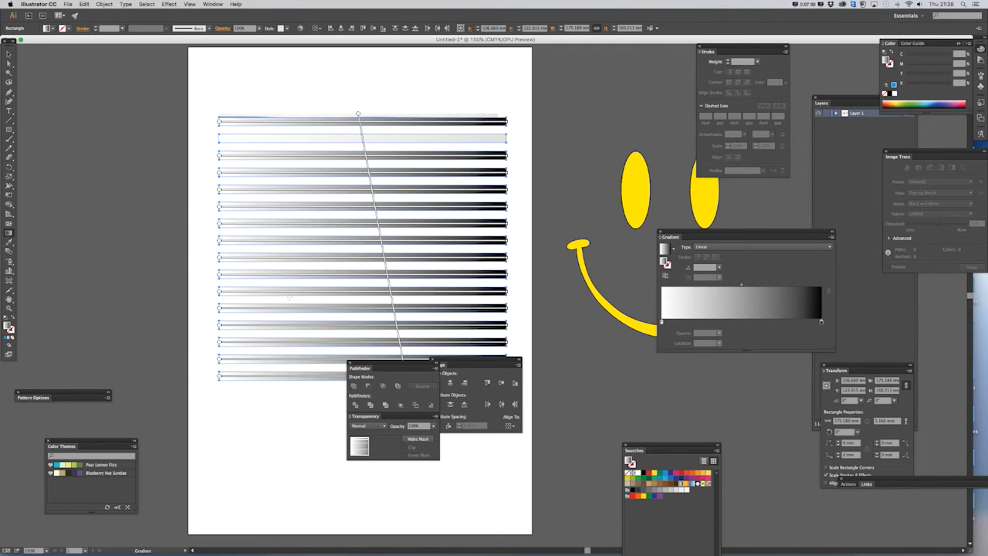
key("super+z")
key("v")
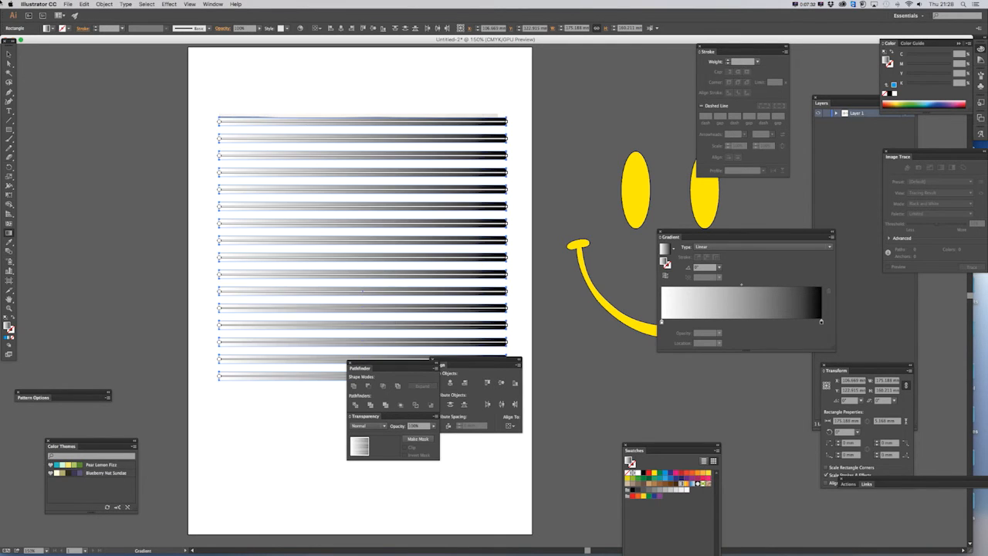
key("super+z")
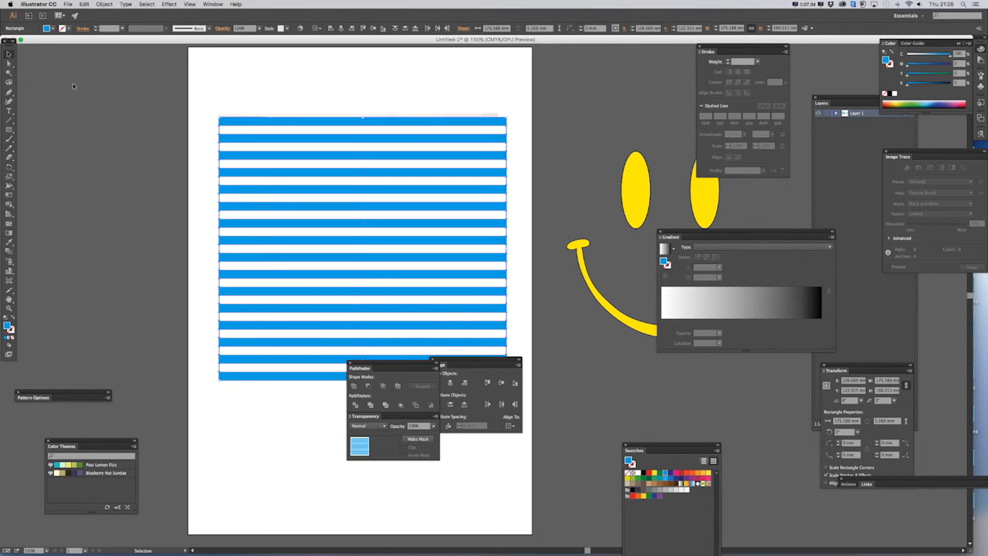
Step: Combine the selected blue stripes into one compound path
left_click(103, 5)
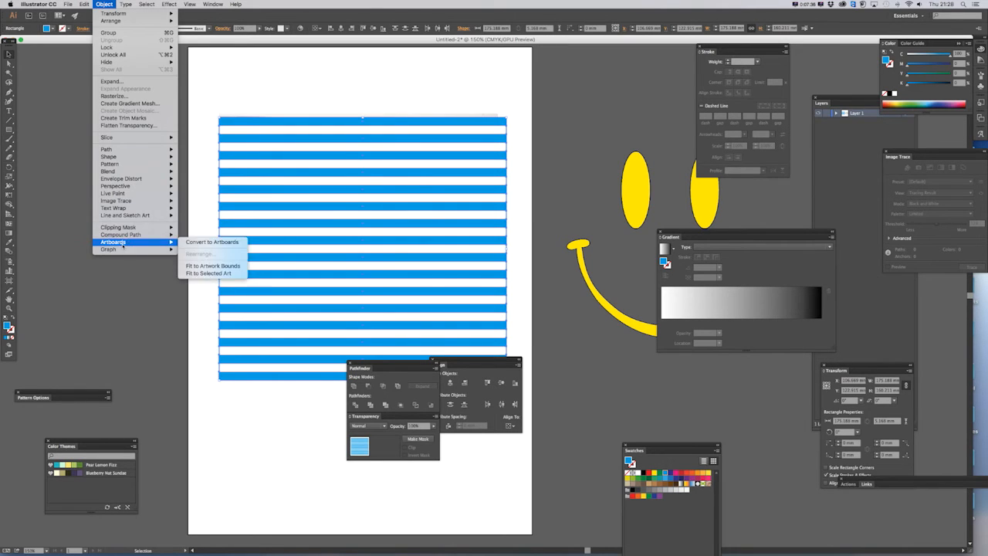
mouse_move(147, 234)
left_click(192, 235)
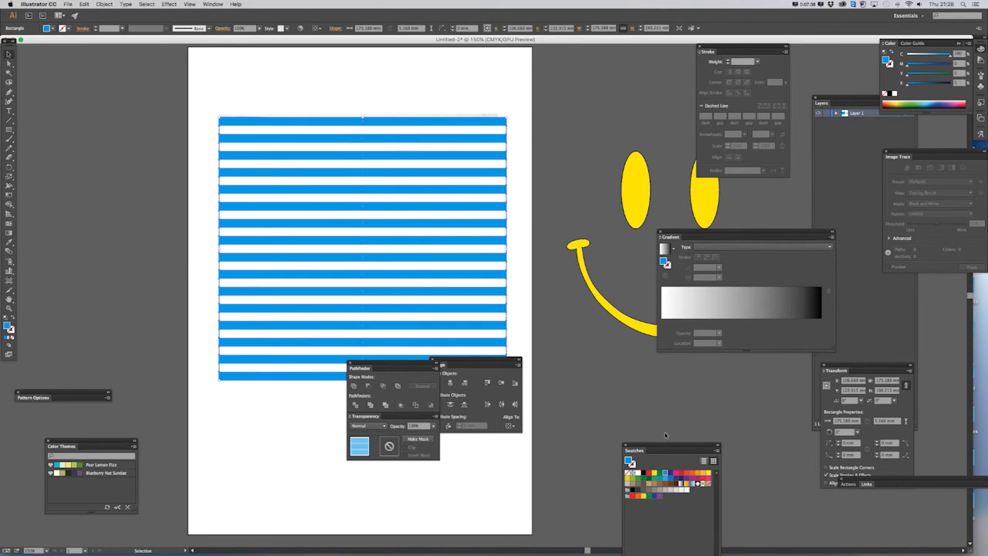
Step: Fill the compound path with the white-to-black linear gradient and run it vertically from the top stripe to the bottom one
left_click(683, 485)
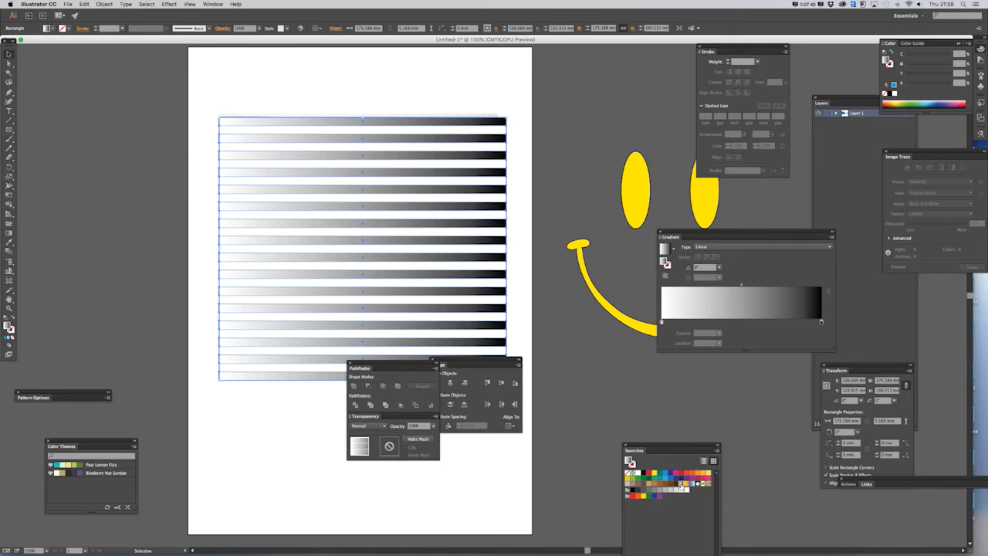
left_click(10, 234)
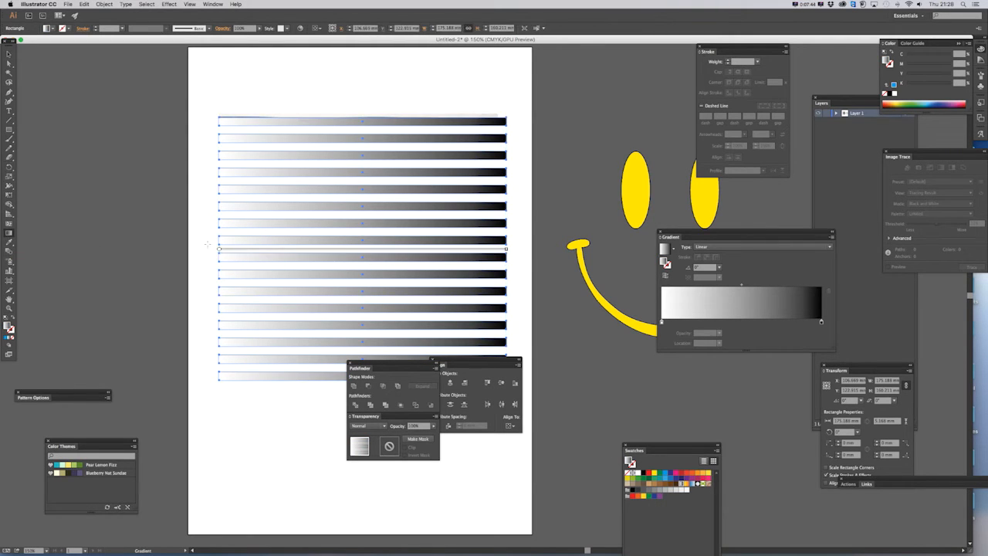
mouse_move(506, 248)
left_mouse_down()
mouse_move(411, 373)
mouse_move(276, 411)
mouse_move(252, 430)
left_mouse_up()
left_click_drag(367, 297, 370, 172)
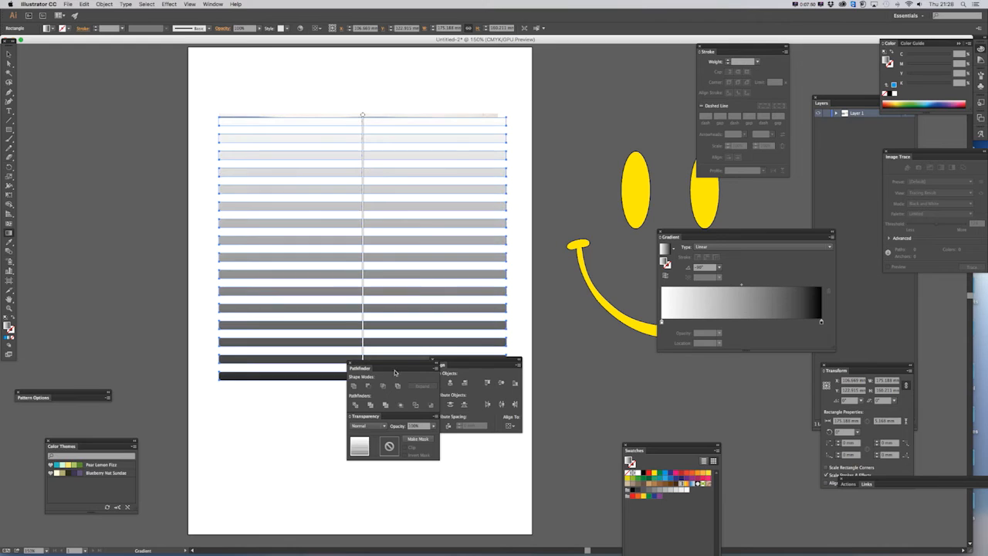
Step: Uncover the lower stripes, shift the gradient's black end stop upward, and add another black stop near the middle
left_click_drag(373, 363, 534, 403)
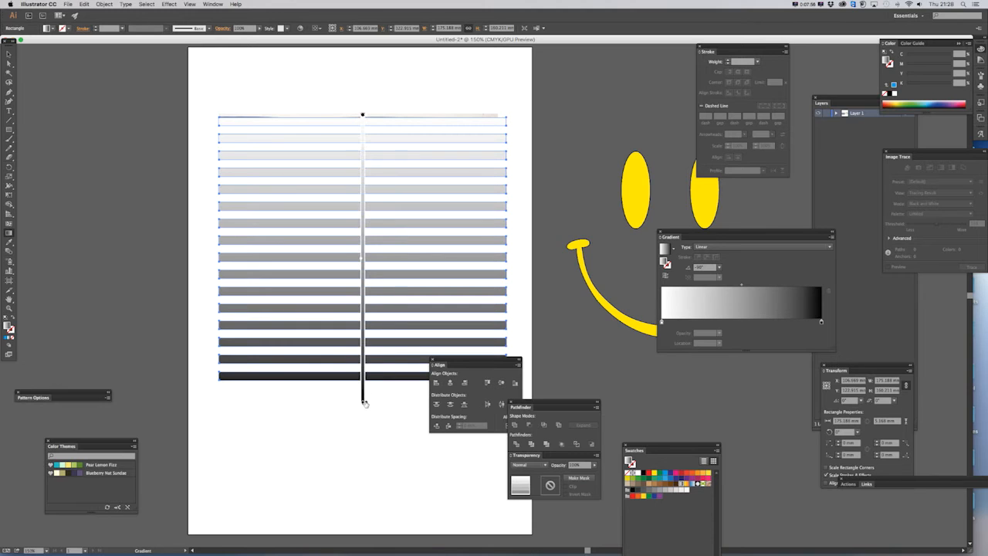
left_click_drag(363, 397, 366, 360)
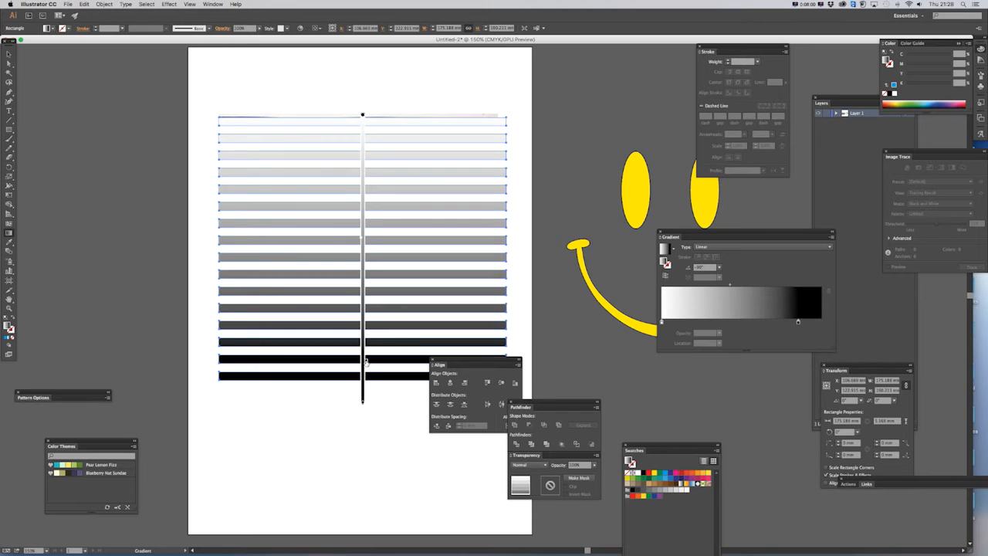
left_click(366, 269)
key("v")
key("g")
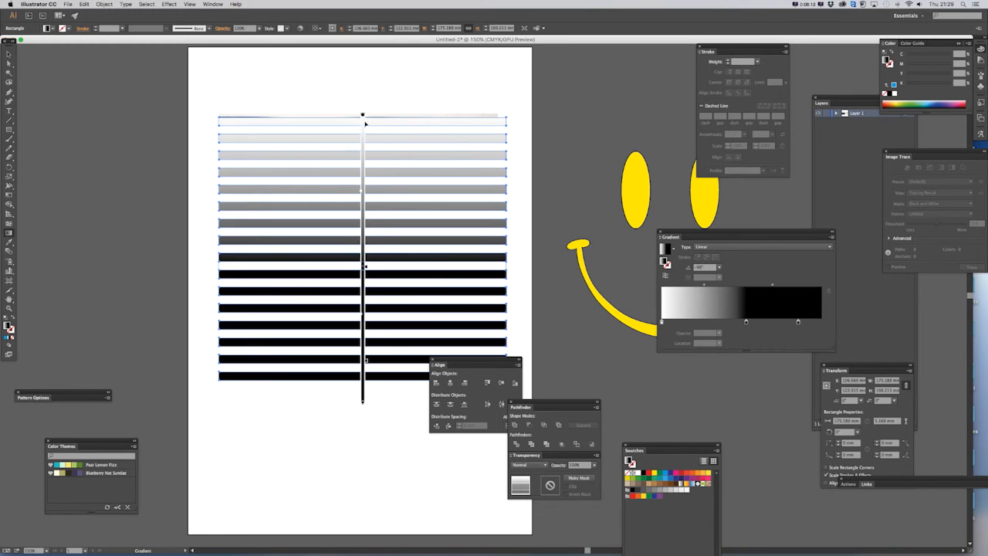
Step: Move the gradient controls closer to the swatches and recolor the white starting stop with the light blue swatch
left_click_drag(689, 234, 627, 308)
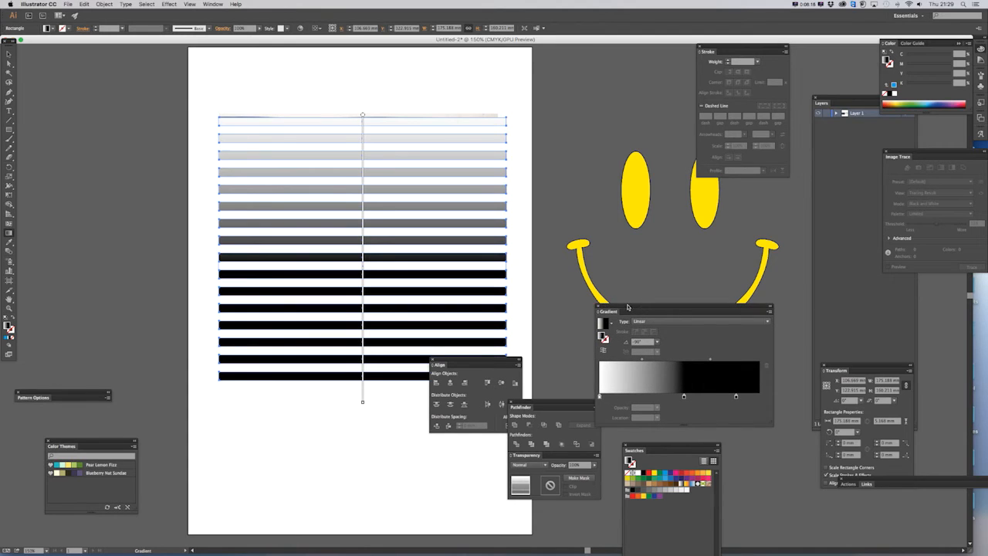
left_click(600, 396)
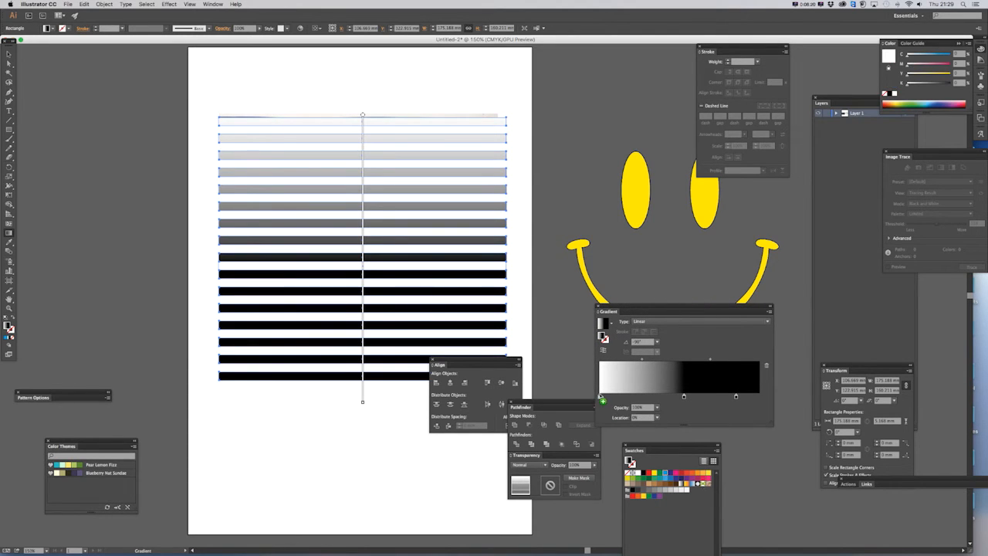
left_click_drag(602, 400, 601, 397)
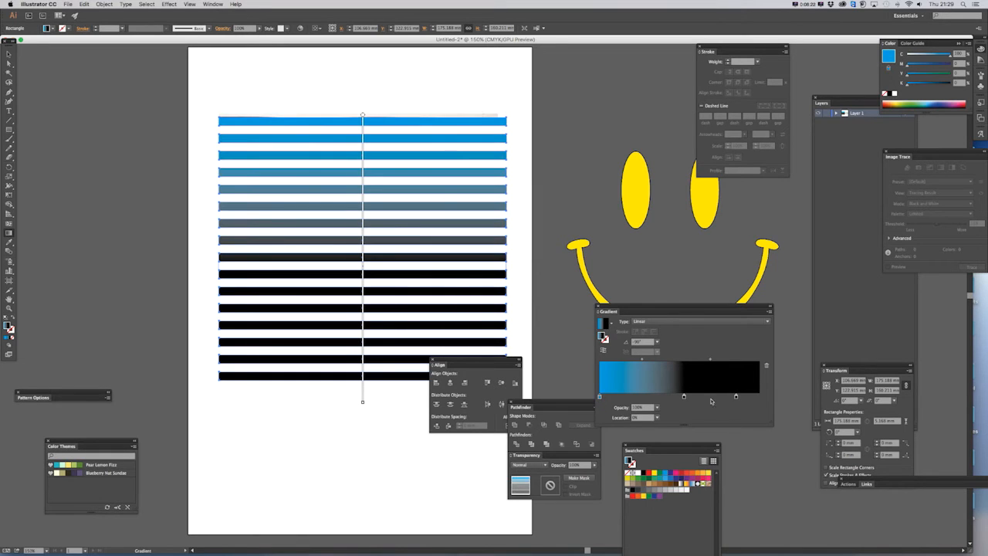
Step: Add a black stop at about 51% beside the middle one and shift the blue-to-black midpoint toward it for a sharper transition
left_click_drag(738, 397, 755, 434)
left_click(685, 397)
left_click(735, 397)
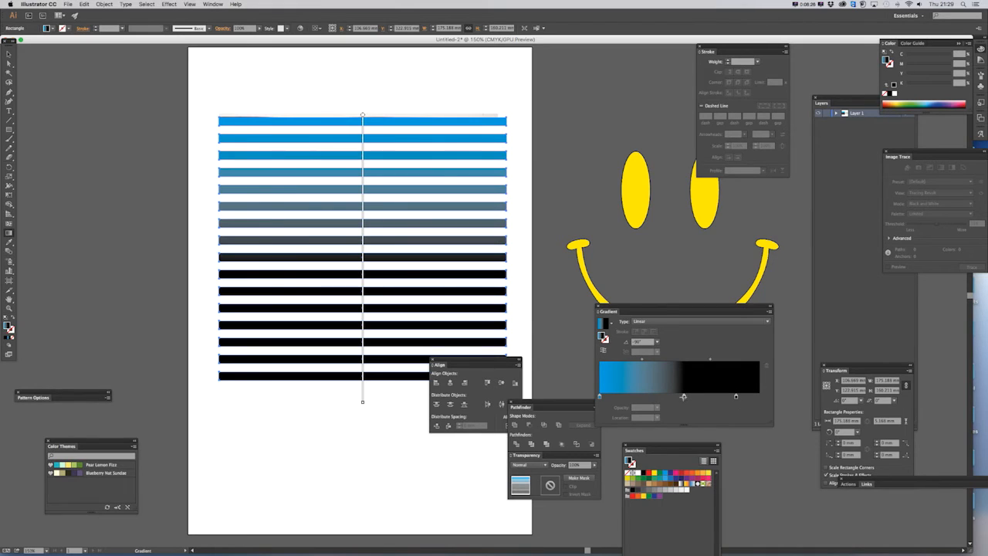
left_click(683, 397)
left_click_drag(685, 397, 682, 397)
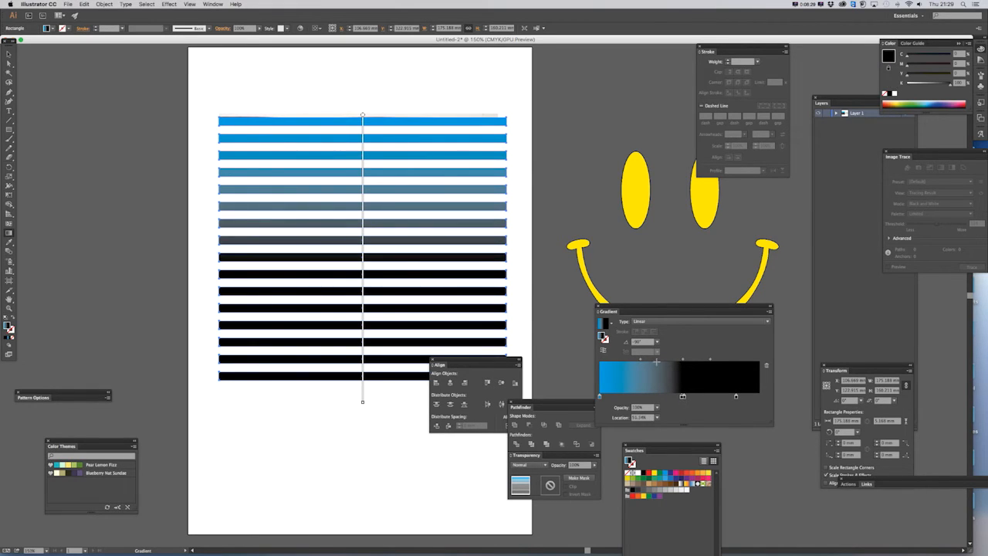
left_click_drag(640, 359, 688, 360)
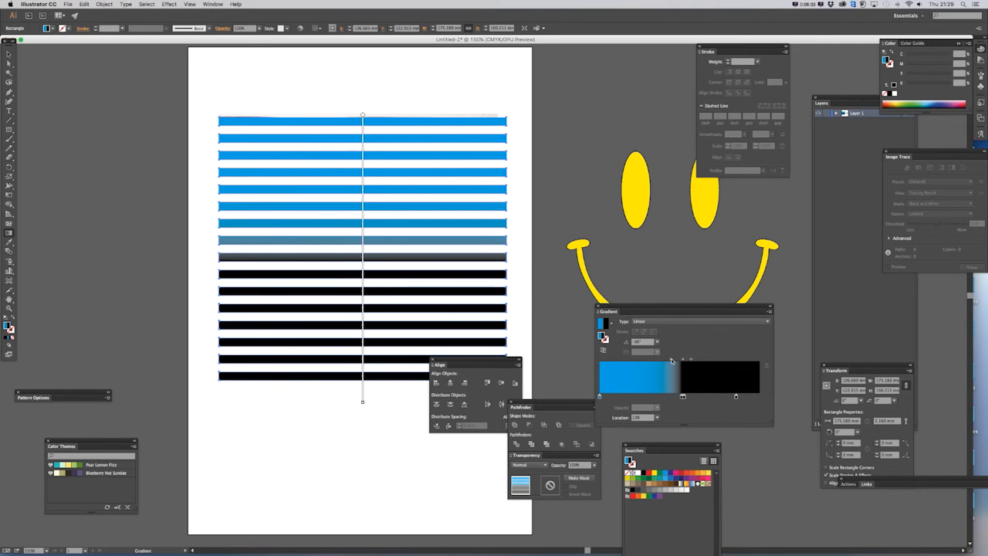
Step: Select all the stripes together and move them about 175 mm left, beside the reference image
left_click(9, 53)
left_click(210, 98)
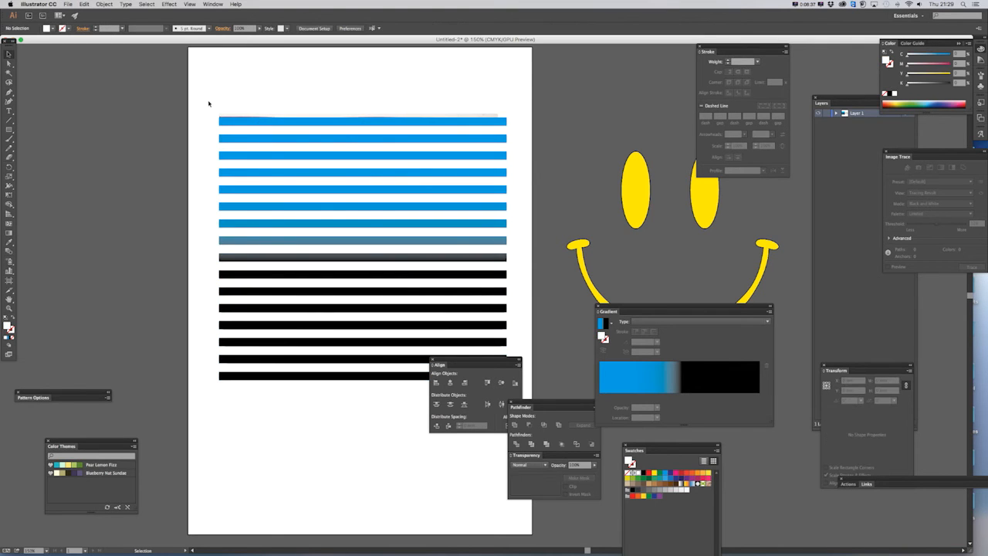
left_click_drag(421, 403, 380, 428)
scroll(417, 391, "left", 4)
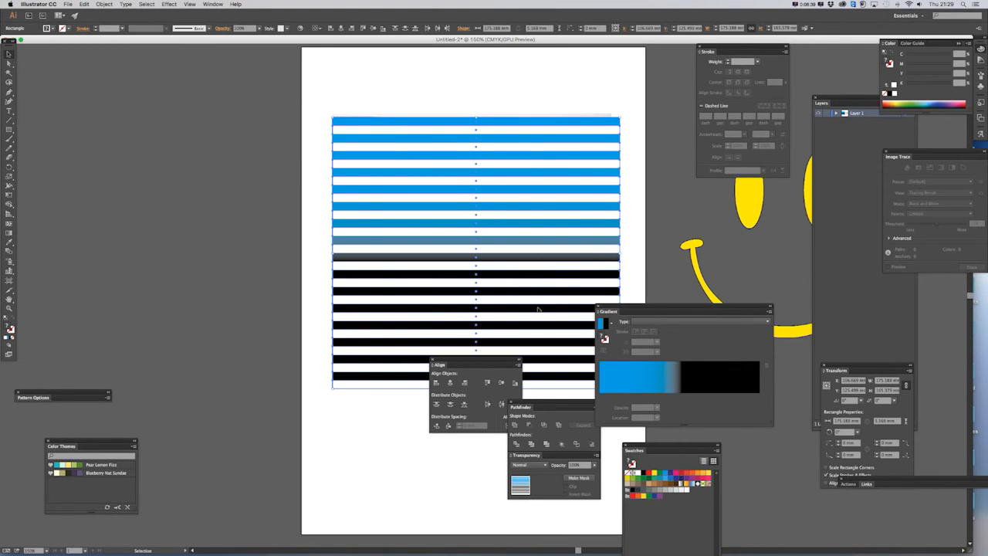
left_click_drag(581, 265, 293, 265)
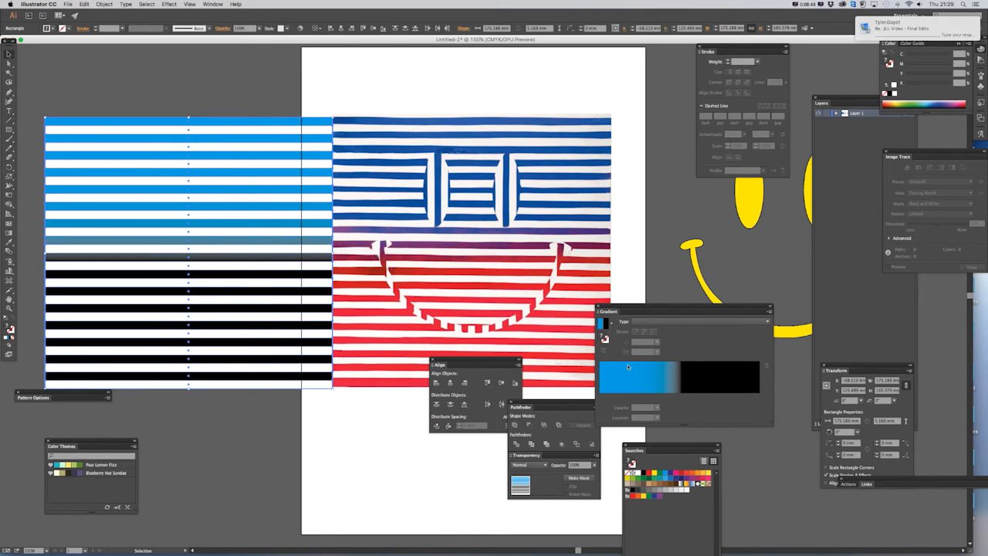
Step: Select only the gradient-filled compound path and its last black gradient stop
left_click(692, 397)
key("ctrl+z")
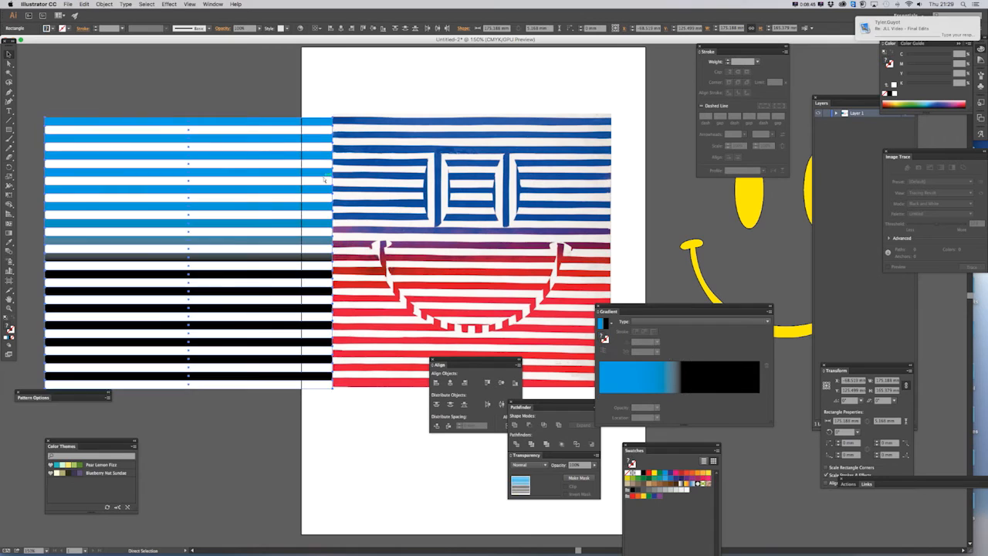
left_click(186, 116)
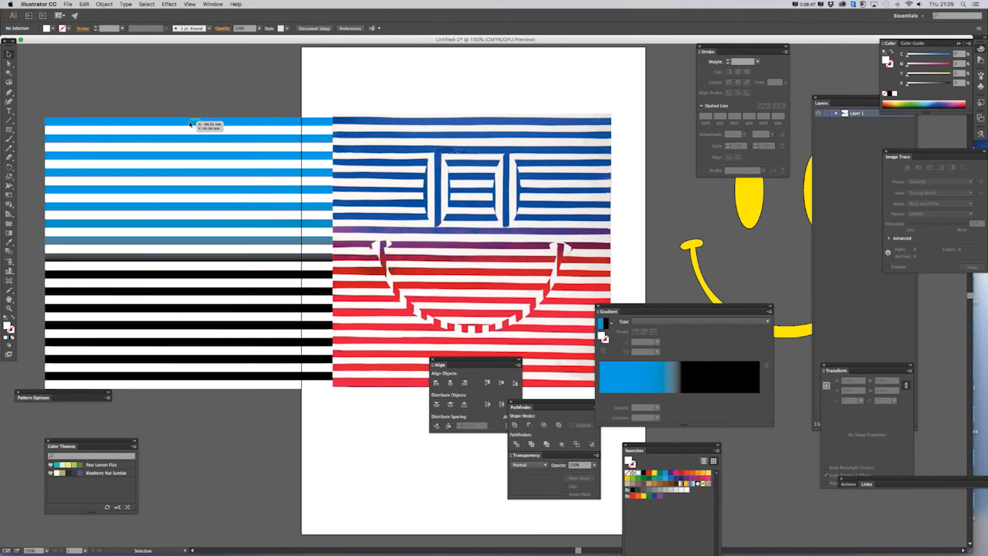
left_click(188, 117)
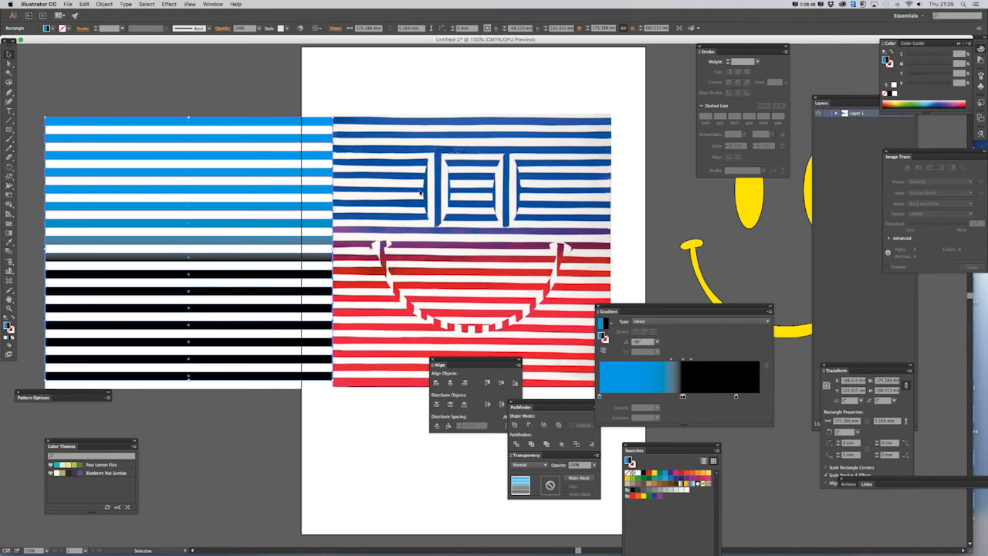
left_click(737, 397)
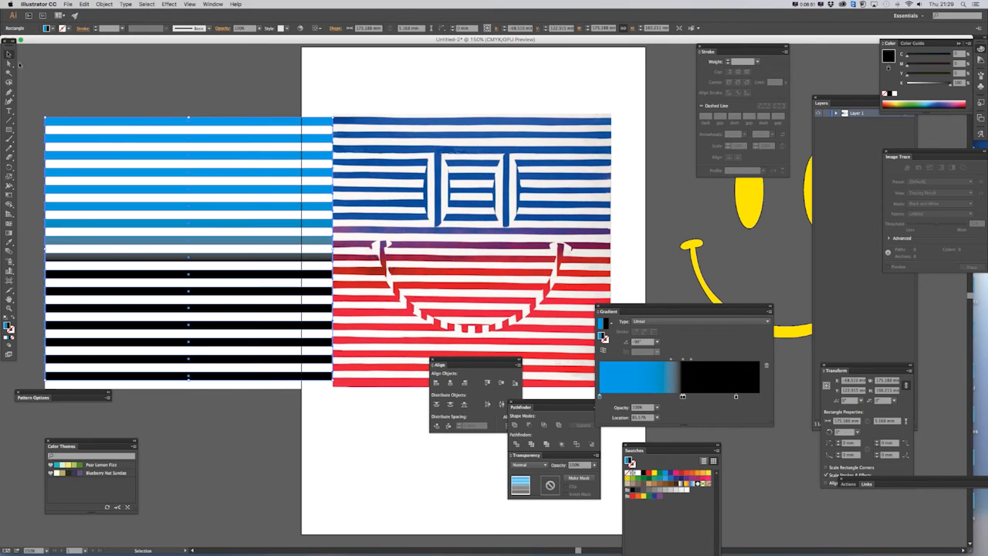
Step: Try to sample the reference image's red for the gradient stop with the Eyedropper, and undo it
left_click(10, 242)
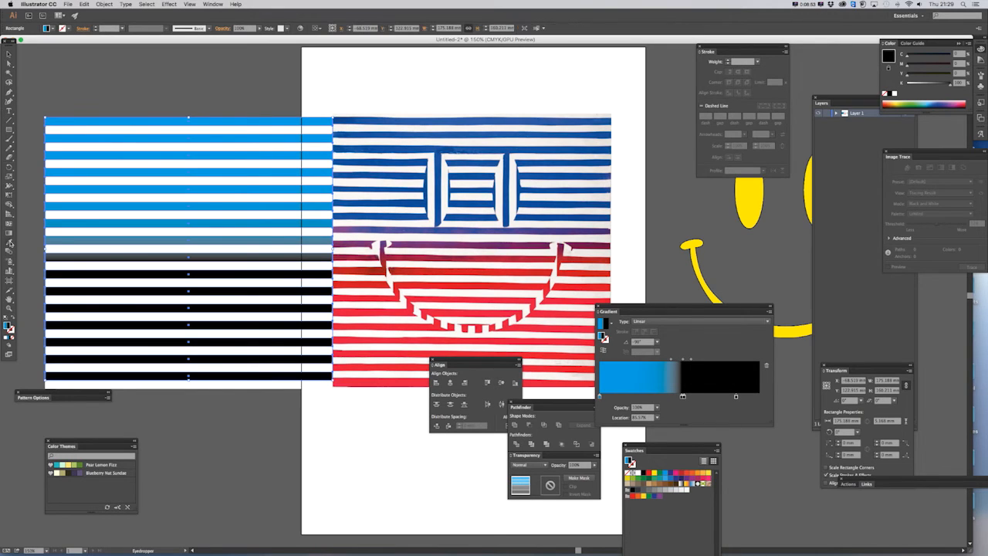
left_click(372, 366)
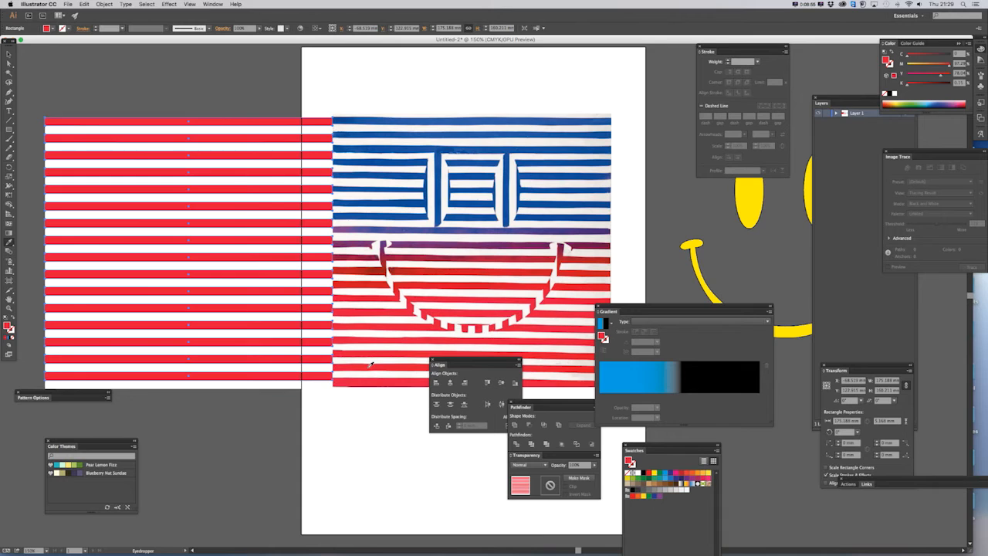
key("ctrl+z")
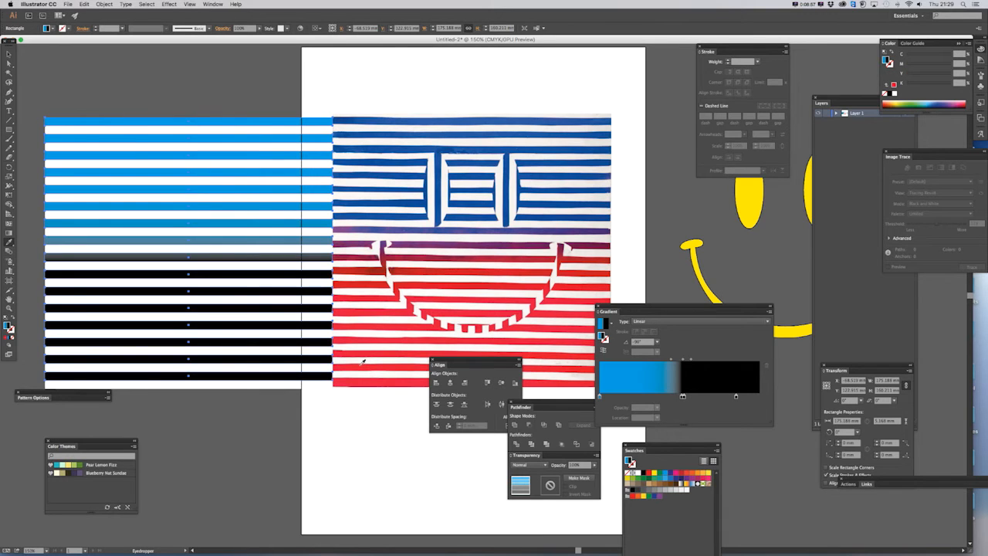
Step: Sample the red and the dark blue from the reference image's stripes, saving both as swatches, and reposition the swatch collection
left_click(362, 363)
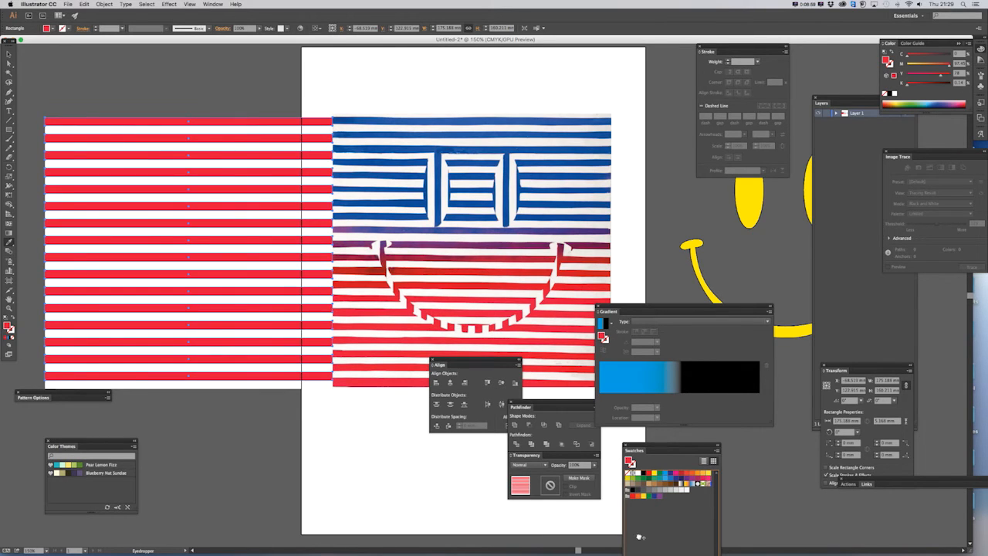
left_click(412, 171)
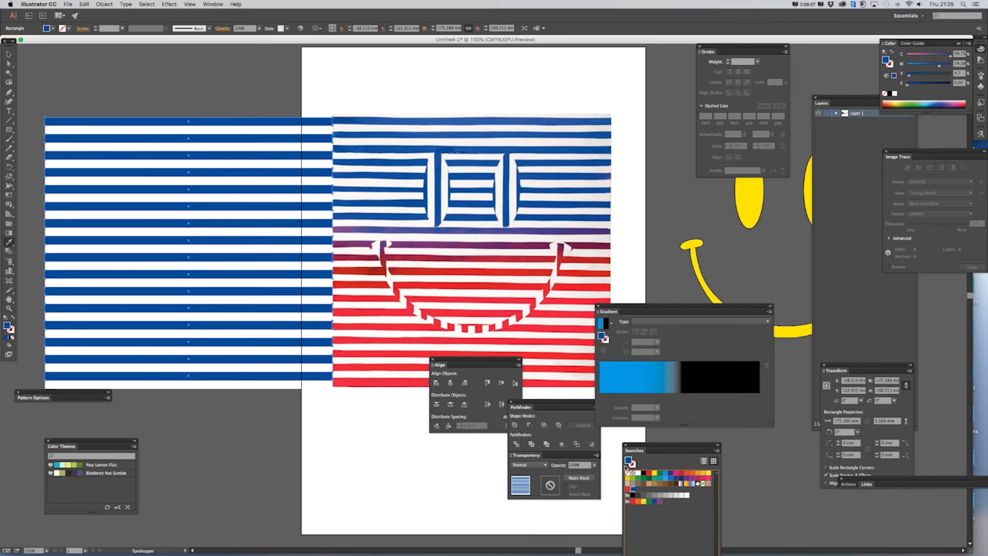
left_click_drag(648, 448, 653, 442)
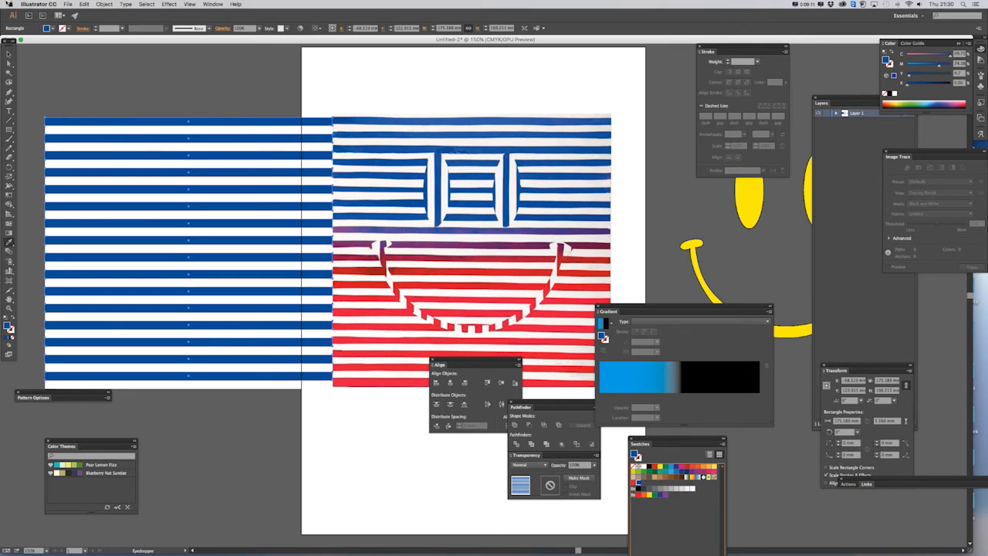
Step: Fill the compound-path stripes with the linear blue-to-black gradient and redirect it vertically at -90°
left_click(8, 54)
left_click_drag(399, 394, 400, 362)
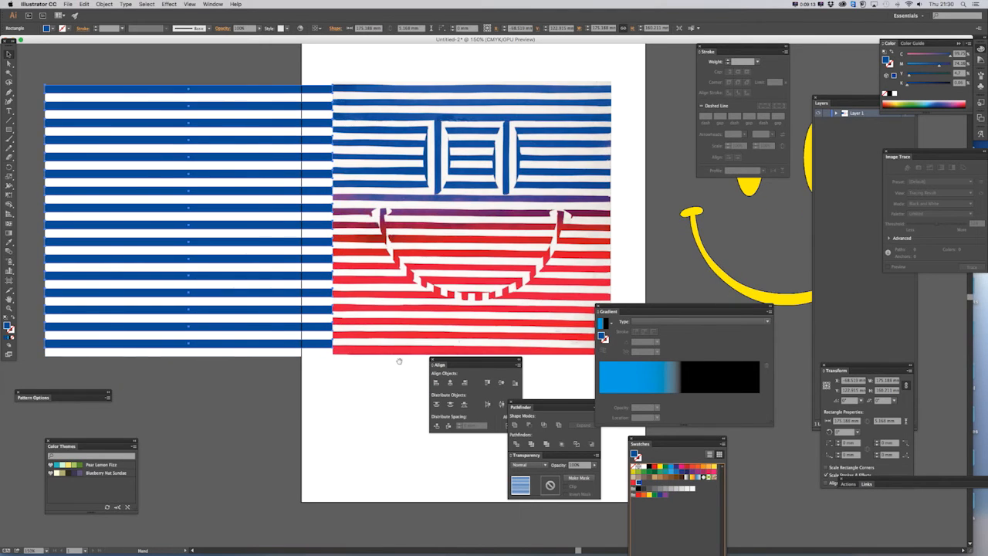
left_click(659, 378)
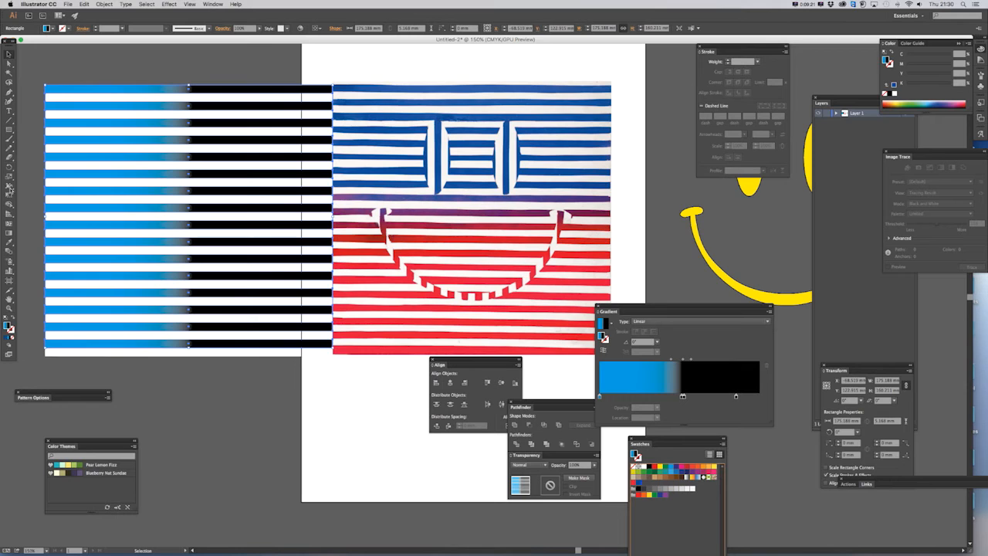
left_click(9, 230)
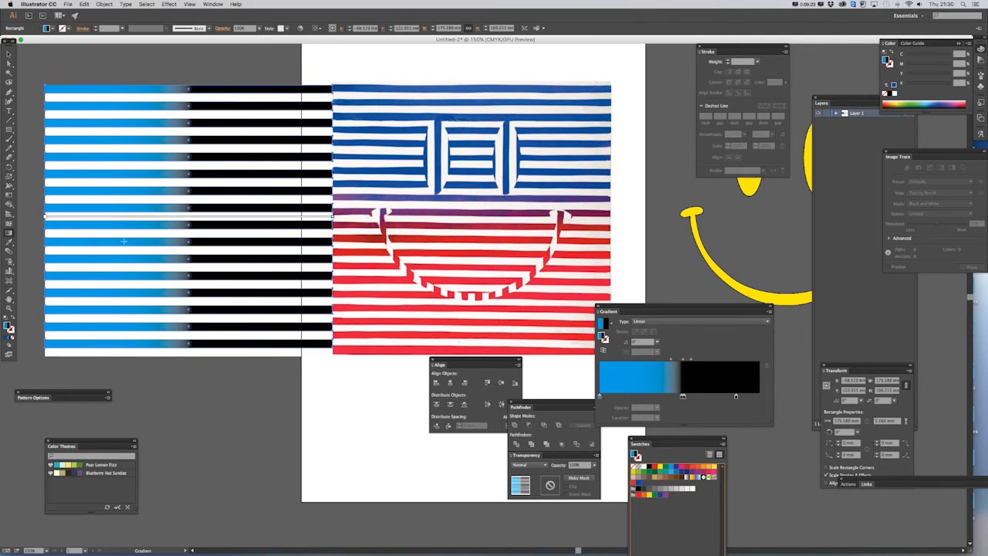
left_click_drag(324, 269, 245, 328)
left_click_drag(189, 217, 188, 503)
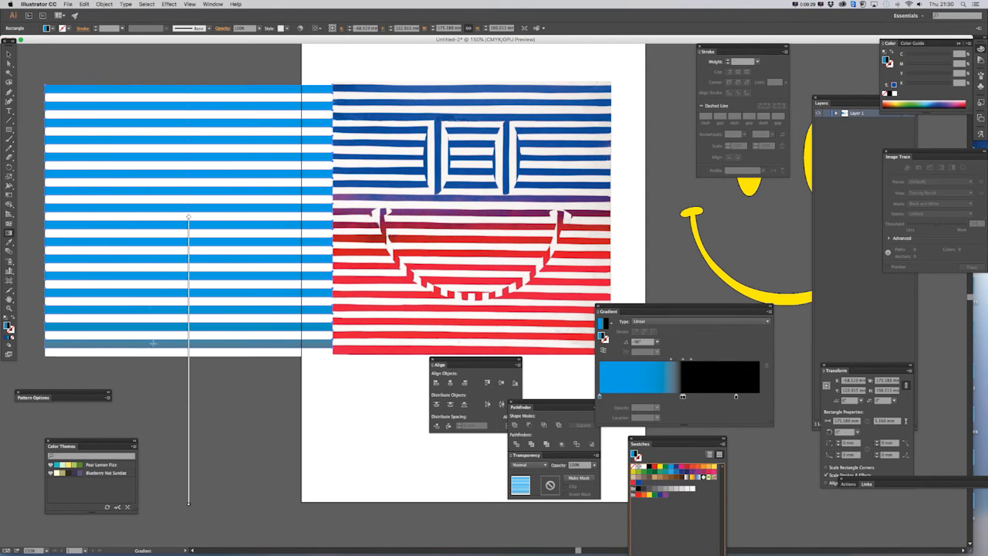
Step: Reposition and shorten the vertical gradient so it spans from the first stripe to the last
left_click(9, 53)
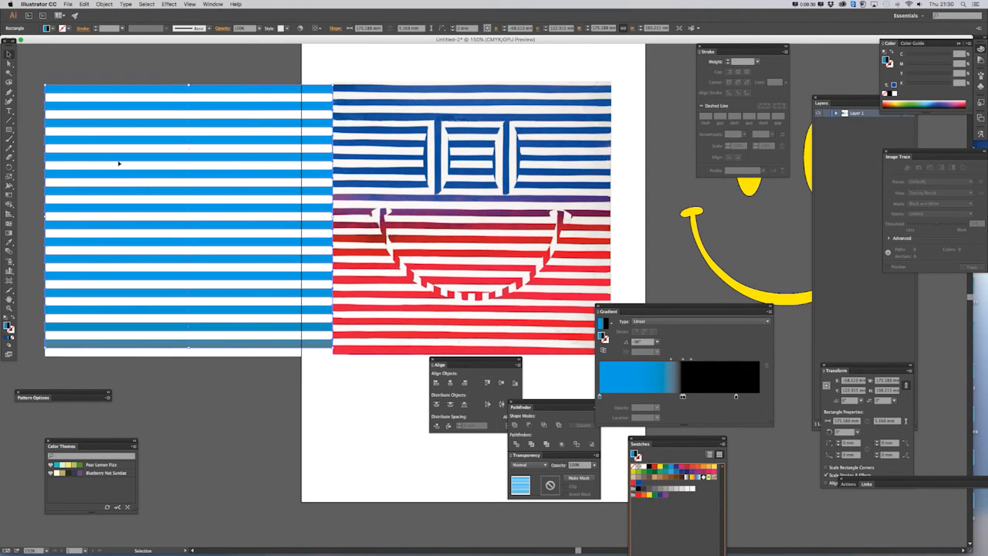
left_click(9, 233)
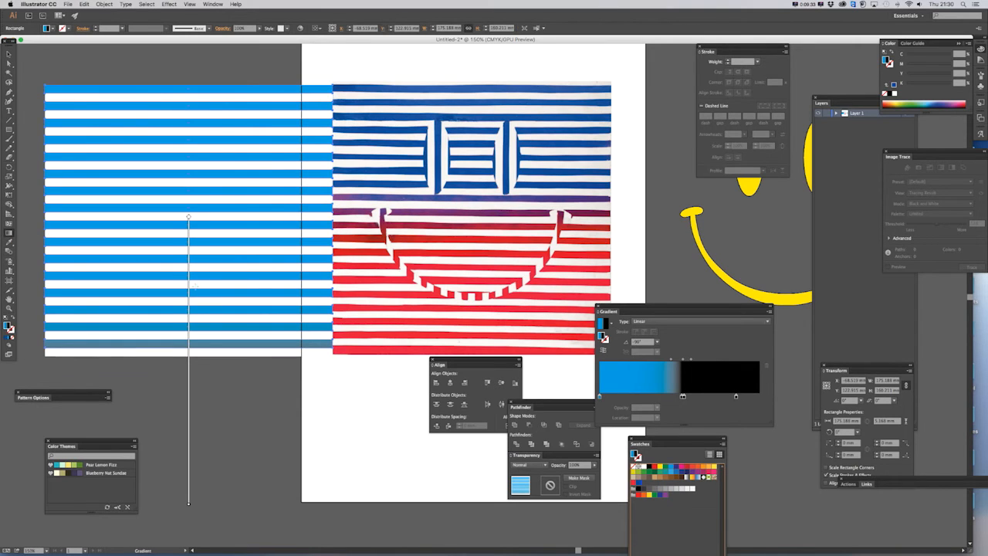
left_click_drag(193, 285, 197, 117)
key("space")
left_click_drag(266, 193, 280, 230)
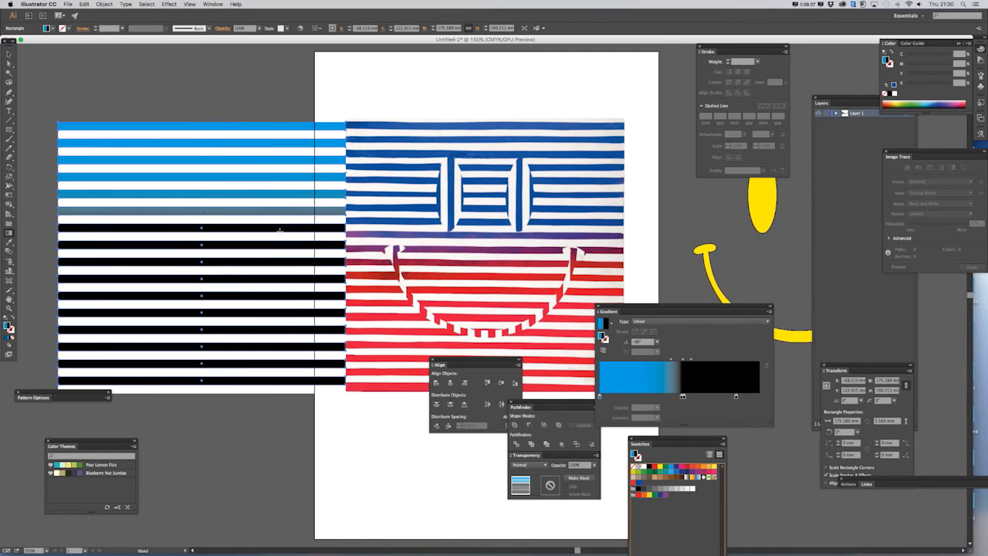
left_click_drag(201, 116, 206, 160)
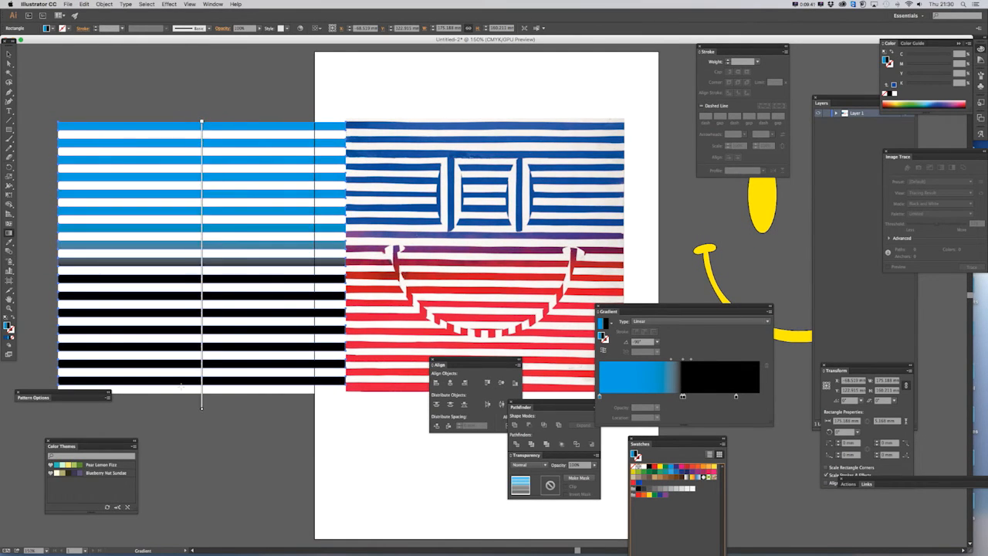
left_click_drag(204, 409, 202, 394)
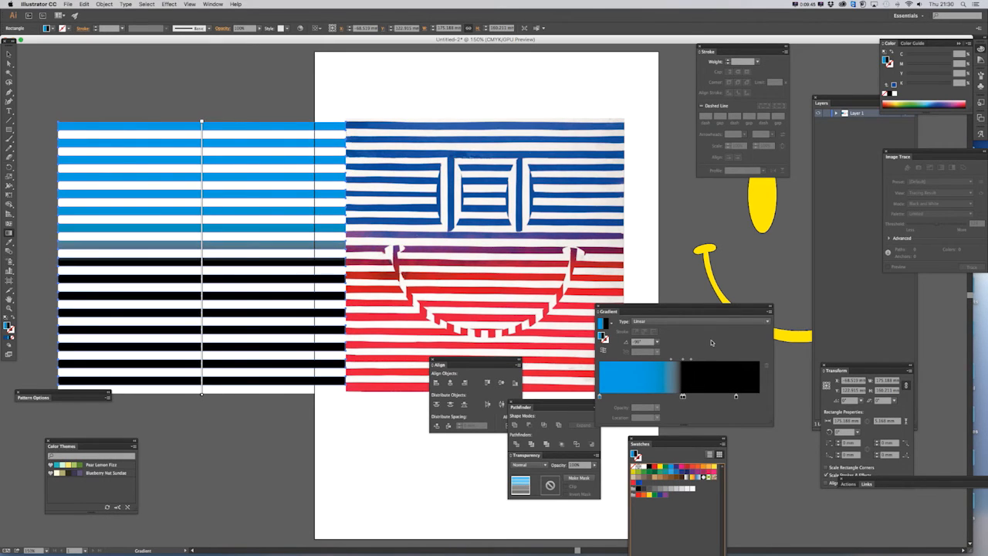
Step: Try to apply the saved red swatch to the black stop in the middle of the gradient
left_click(682, 397)
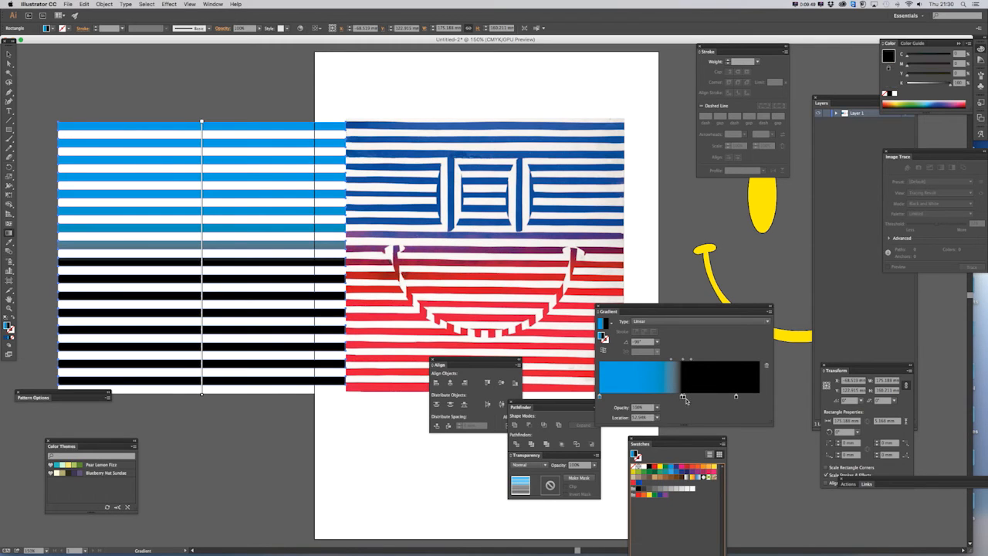
left_click(634, 485)
key("super+z")
key("g")
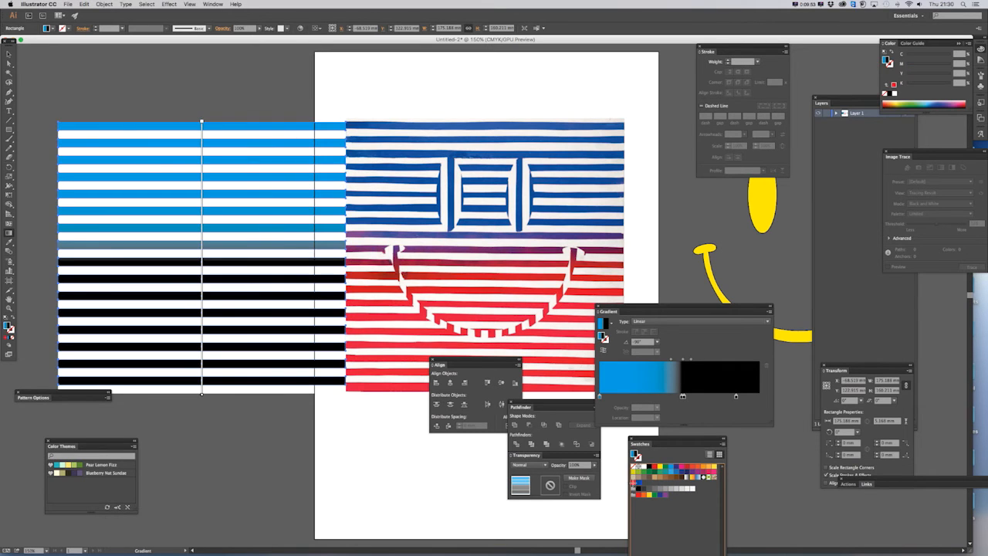
Step: Replace the gradient's black stops with the saved red swatch and its light blue start with the saved dark blue
left_click_drag(635, 485, 683, 397)
left_click_drag(634, 488, 737, 398)
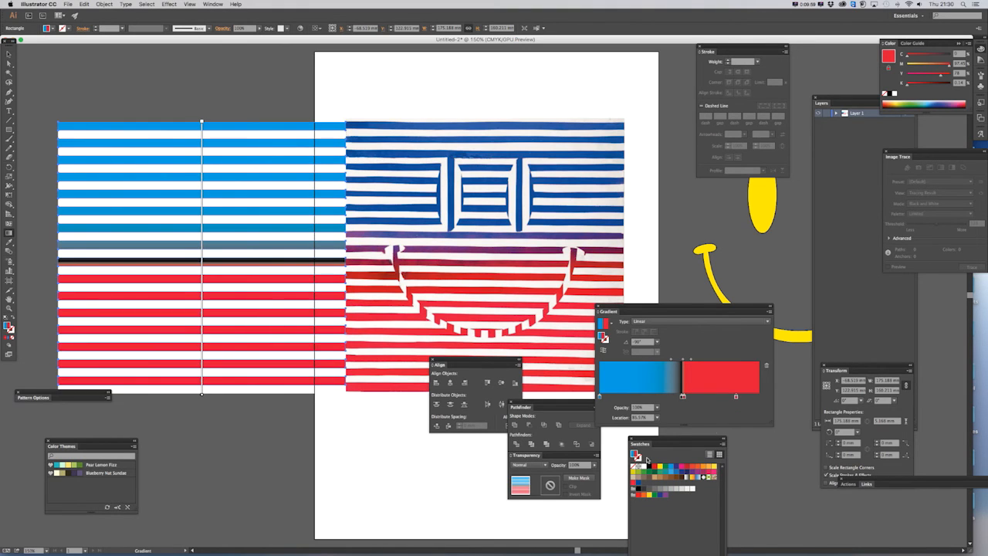
left_click_drag(634, 487, 683, 399)
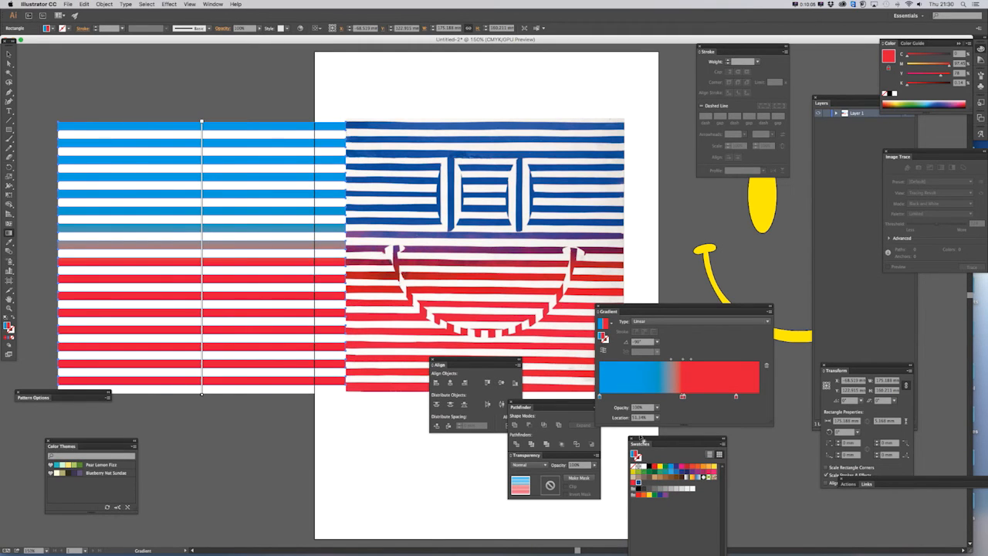
left_click_drag(601, 399, 601, 399)
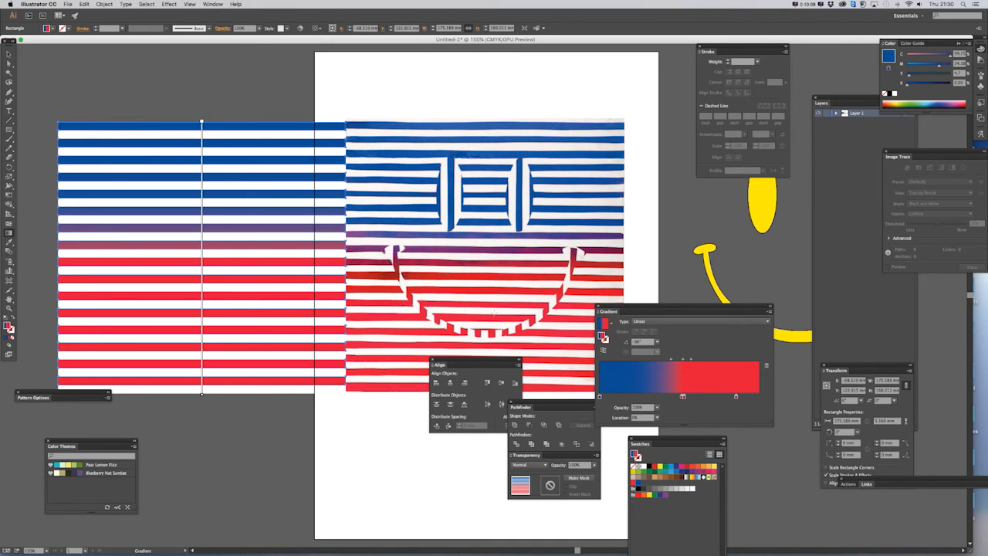
Step: Shift the middle red gradient stop to about 55% and compare the stripes' colour transition with the reference image
left_click(684, 398)
left_click_drag(687, 399, 689, 399)
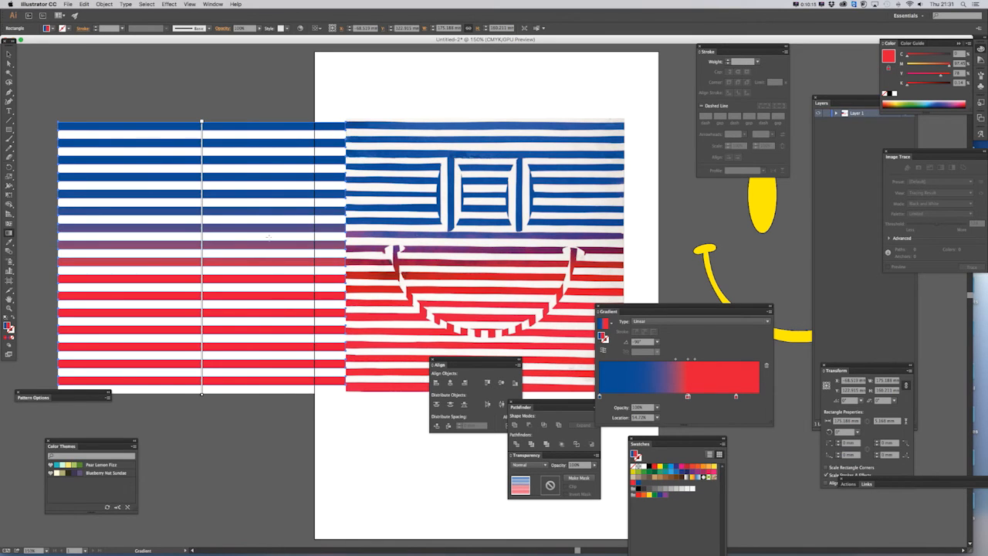
left_click(14, 54)
left_click(154, 83)
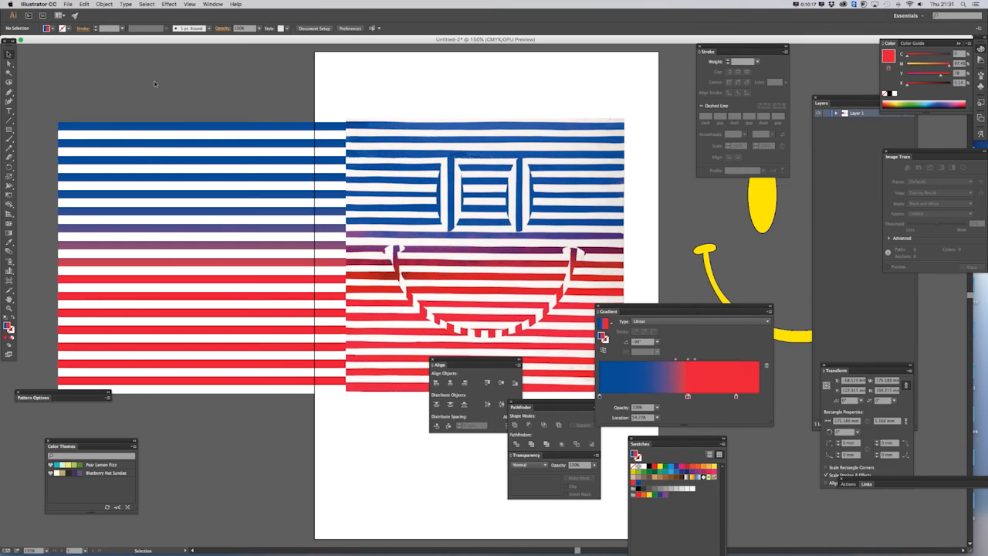
key("w")
key("super+equal")
left_click_drag(138, 129, 337, 169)
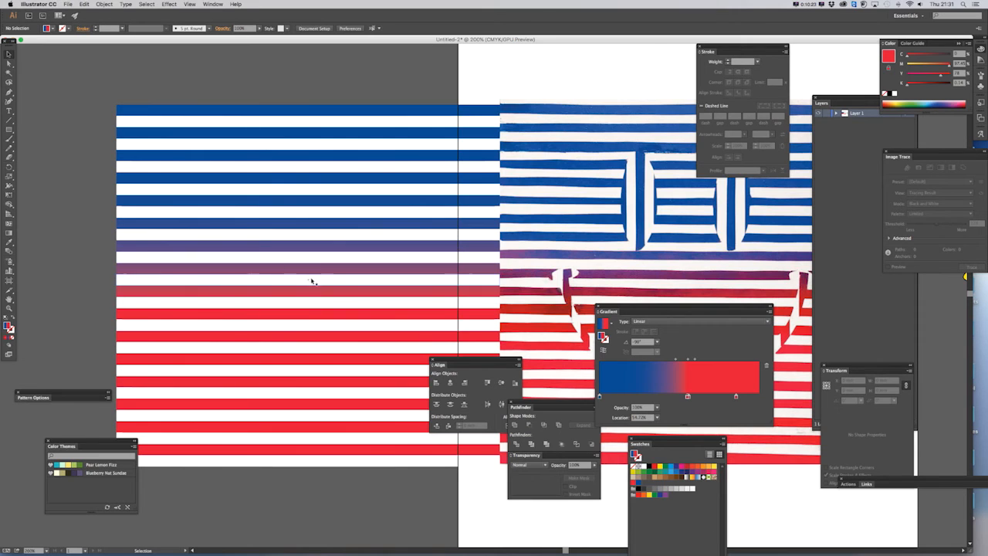
scroll(363, 274, "right", 5)
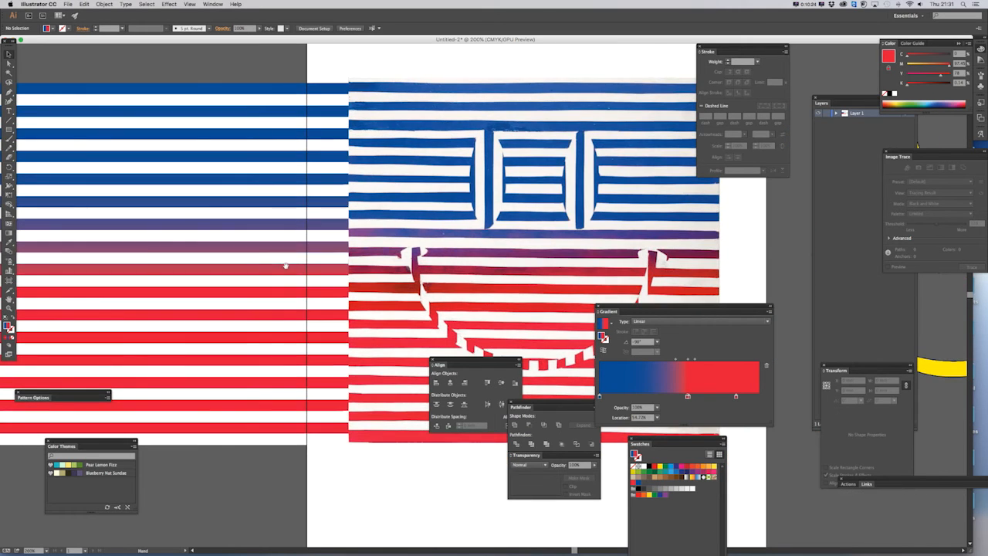
Step: Reselect the gradient stripes and move the first middle red stop to about 53%
left_click(246, 241)
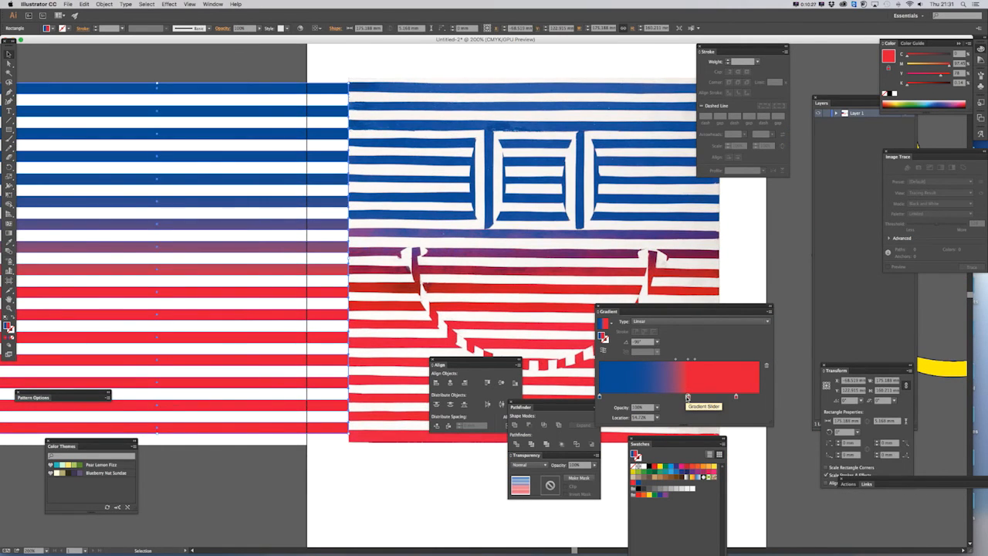
left_click_drag(677, 362, 684, 361)
left_click(685, 362)
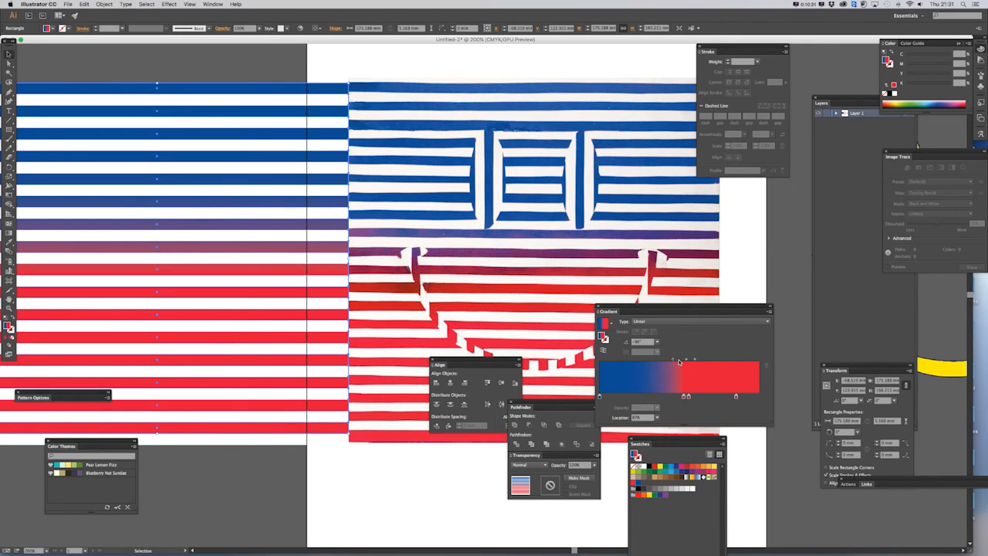
left_click(685, 397)
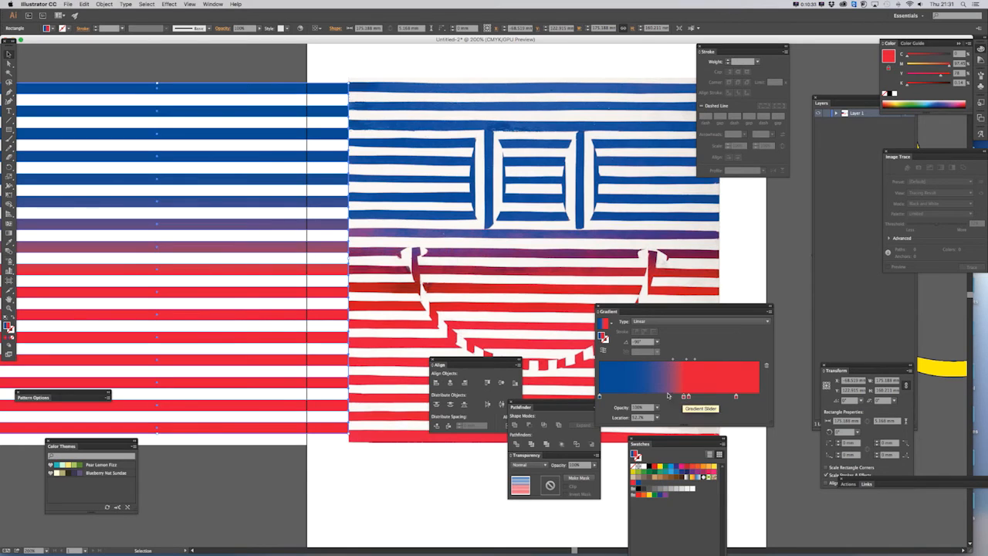
Step: Place a second dark blue gradient stop at about 38% to tighten the transition, discarding the surplus stops
left_click(600, 397)
left_click_drag(600, 398, 679, 401)
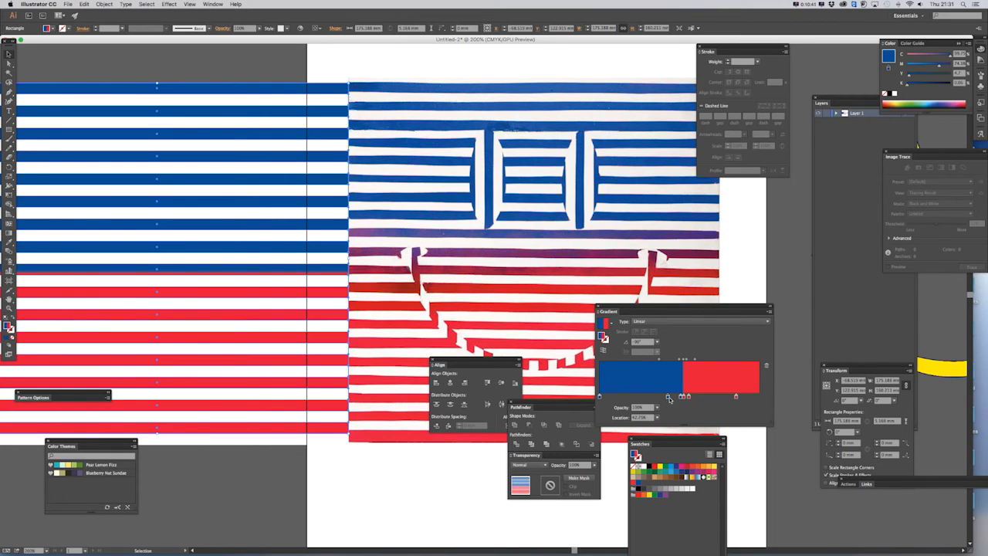
left_click_drag(669, 400, 670, 417)
left_click(632, 396)
mouse_move(618, 408)
left_mouse_down()
mouse_move(606, 416)
mouse_move(616, 416)
left_mouse_up()
left_click_drag(633, 399, 606, 414)
left_click(681, 397)
left_click_drag(674, 400, 661, 402)
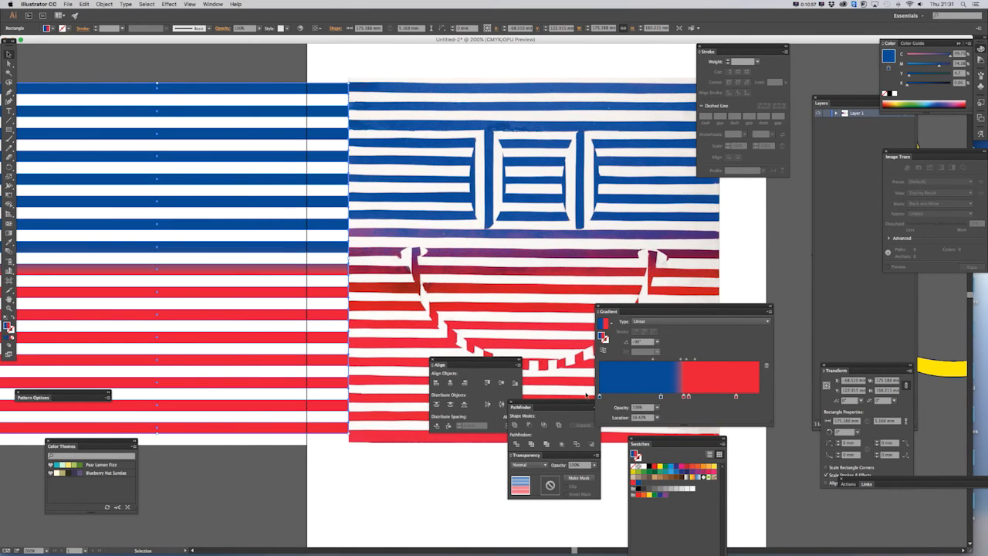
key("super+minus")
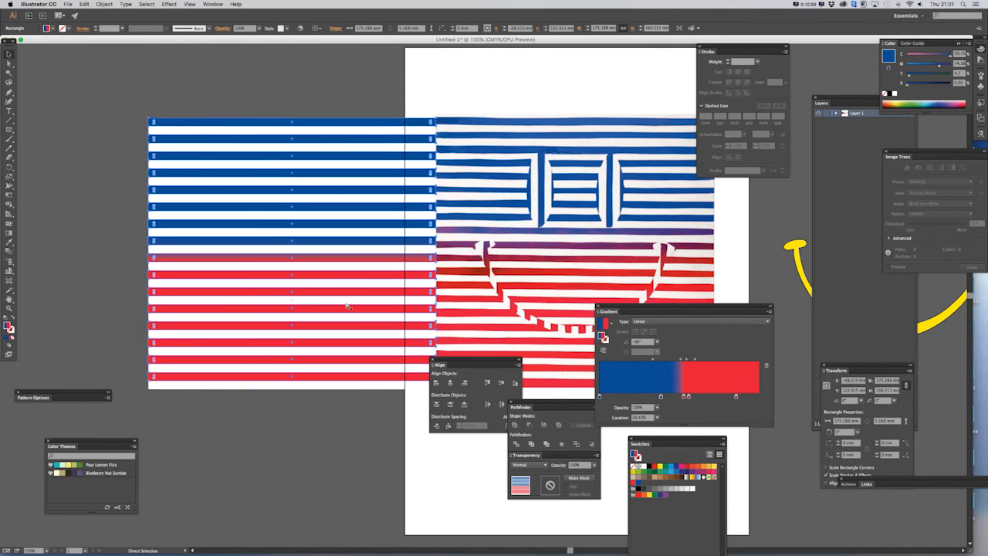
left_click_drag(462, 104, 371, 105)
key("super+shift+a")
Step: Place two upright stripe copies over the reference face's left eye and fill the one nearer the centre with the saved dark blue
left_click_drag(455, 109, 344, 99)
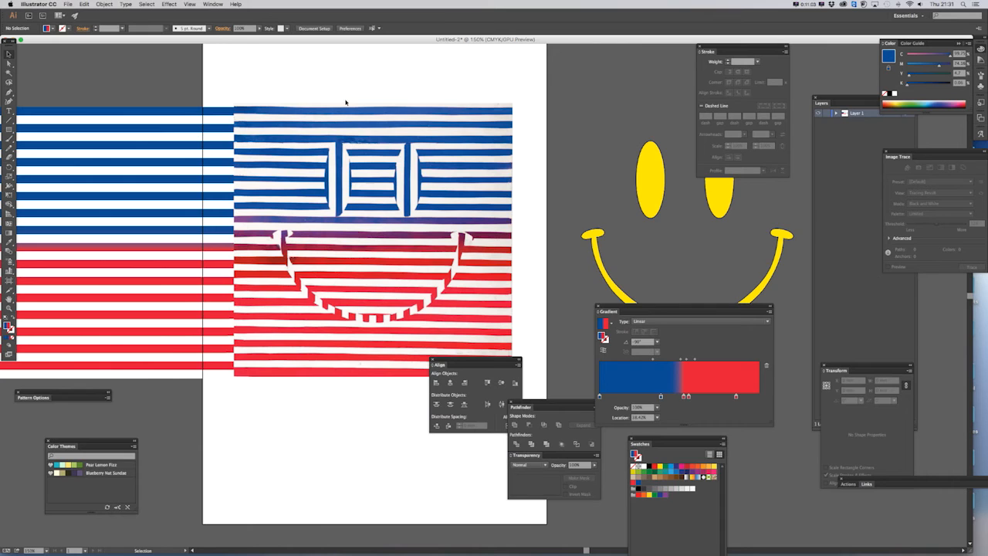
left_click_drag(249, 88, 287, 89)
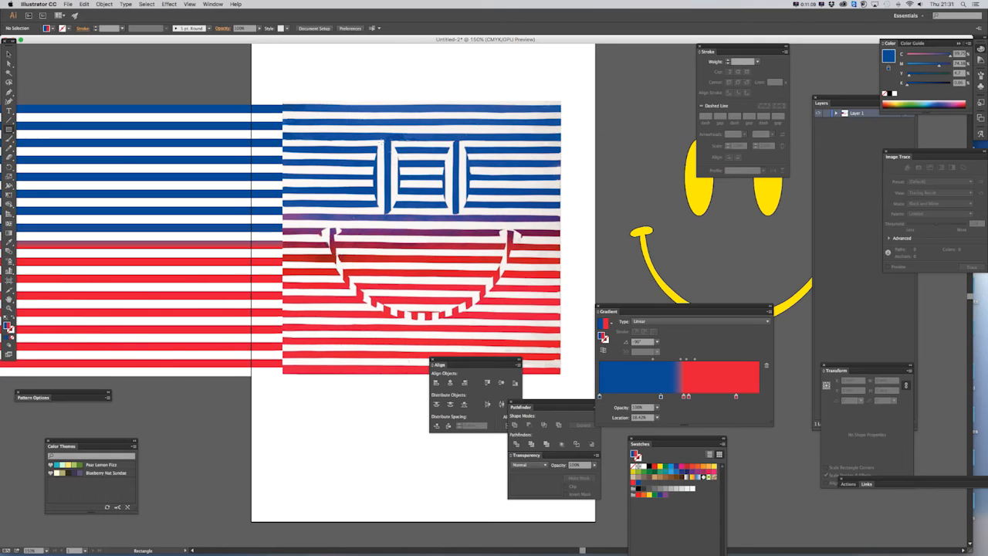
left_click(6, 52)
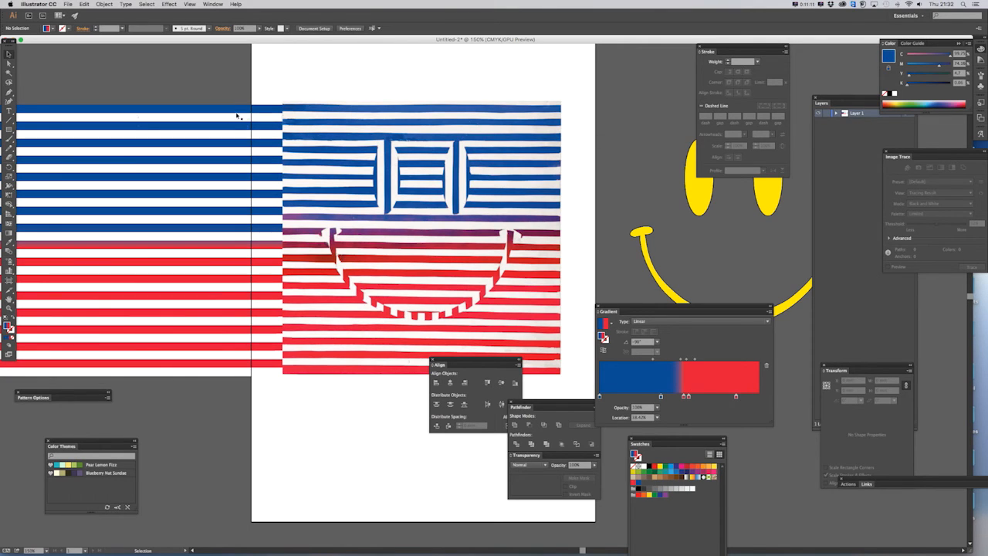
left_click_drag(234, 118, 381, 236)
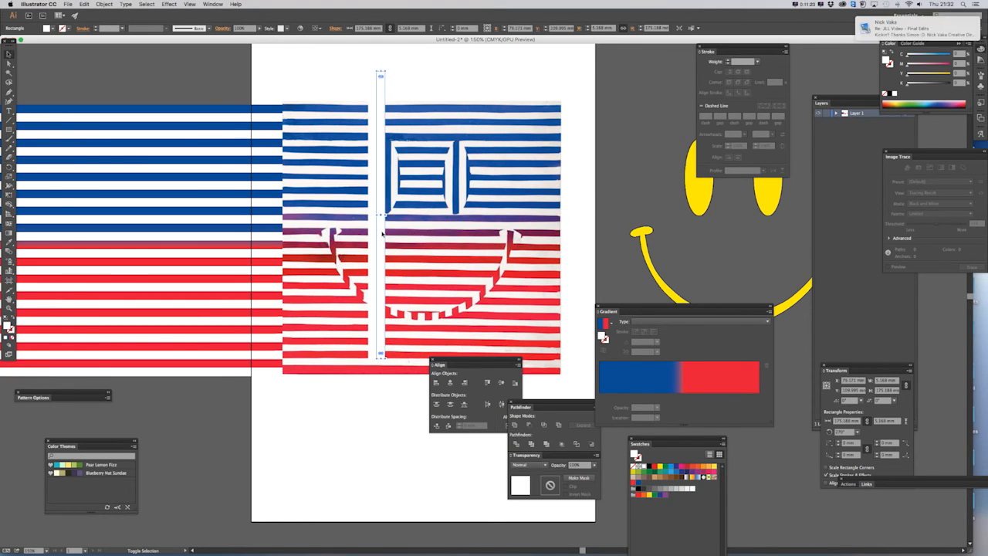
left_click(639, 484)
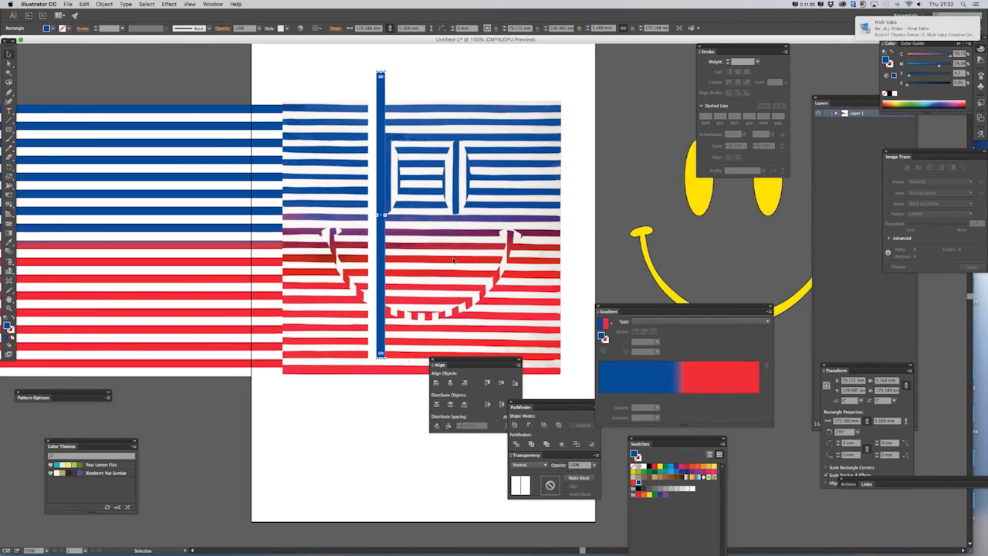
Step: Duplicate the white and blue vertical pair alongside itself to form four alternating bars
left_click_drag(379, 240, 397, 249)
left_click(457, 77)
left_click(374, 97)
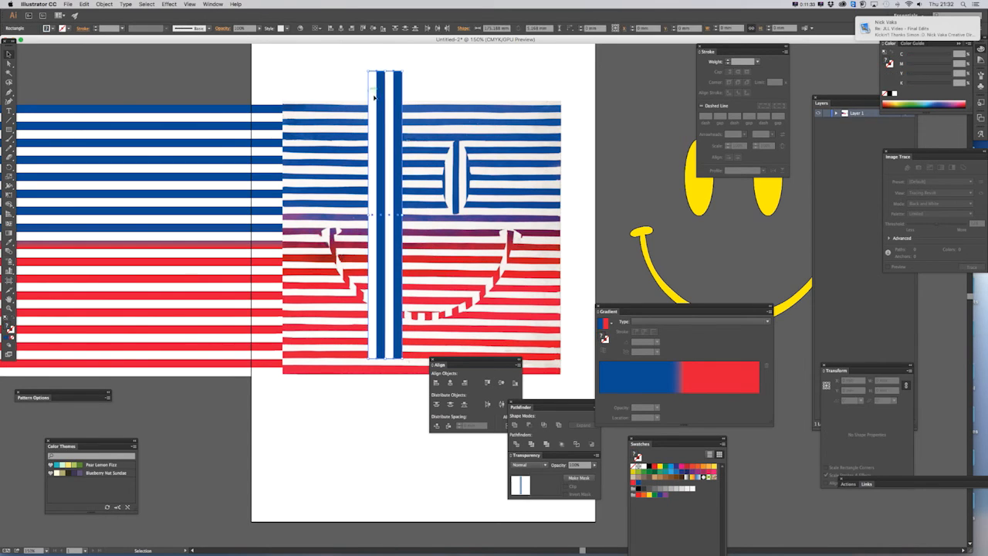
left_click(455, 75)
Step: Move the four vertical bars off the reference image to the artboard's upper right side and group them
left_click_drag(466, 73, 345, 106)
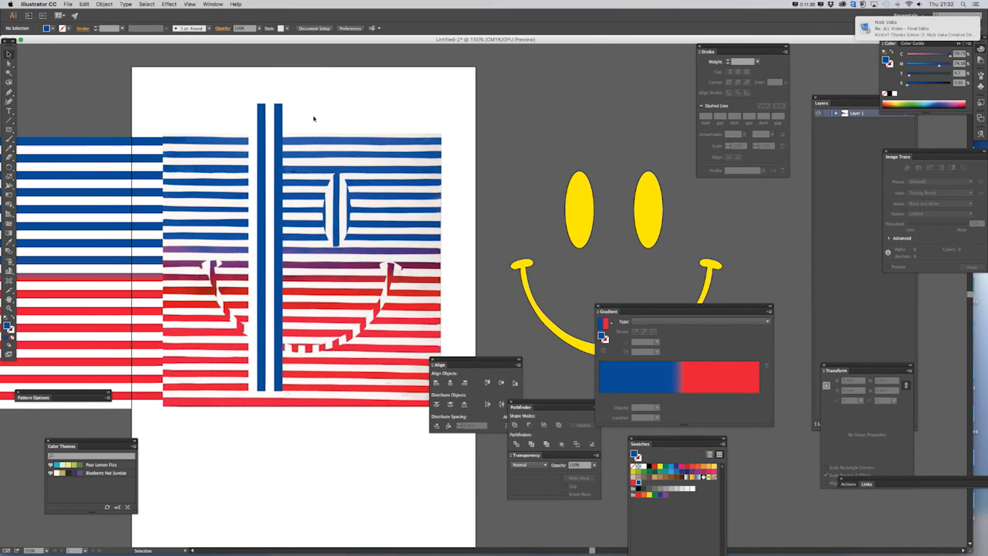
left_click_drag(188, 126, 188, 126)
left_click_drag(265, 145, 490, 104)
left_click_drag(559, 116, 623, 74)
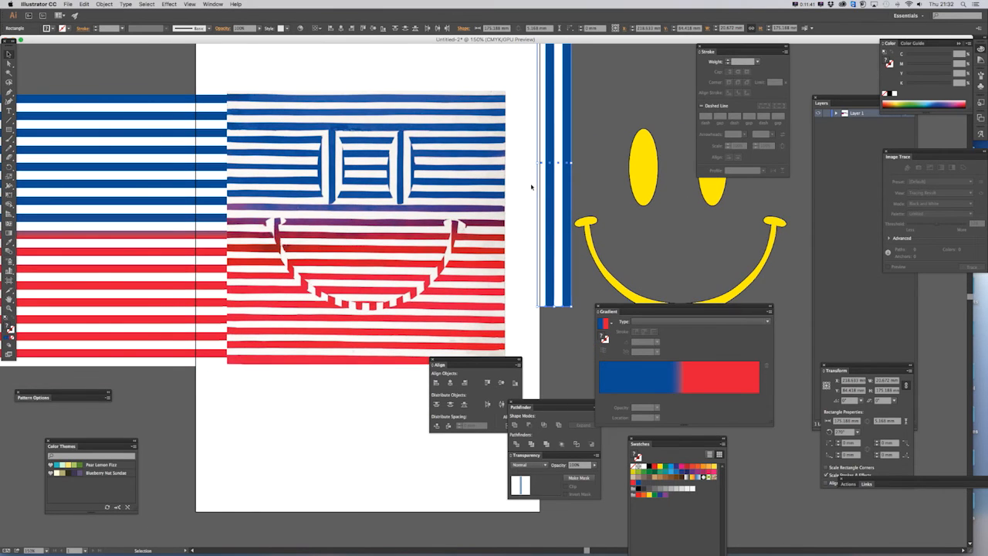
key("super+g")
left_click_drag(598, 139, 548, 268)
left_click_drag(513, 228, 526, 107)
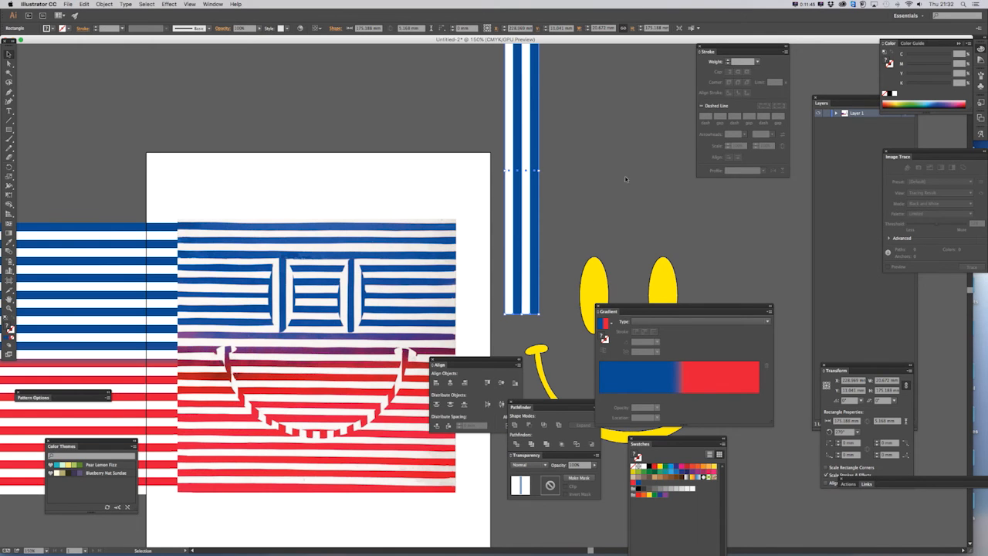
left_click(624, 176)
Step: Select all the horizontal blue, red and white stripes beside the reference image
left_click_drag(237, 271, 356, 217)
left_click(221, 212)
left_click(221, 213, "super")
left_click(452, 106, "super")
left_click_drag(234, 156, 400, 125)
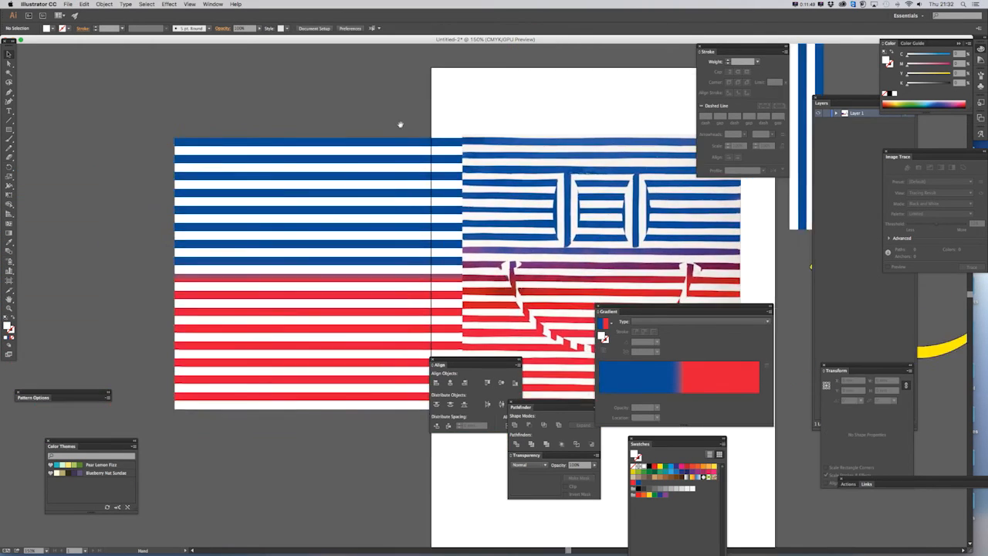
left_click_drag(237, 454, 237, 452)
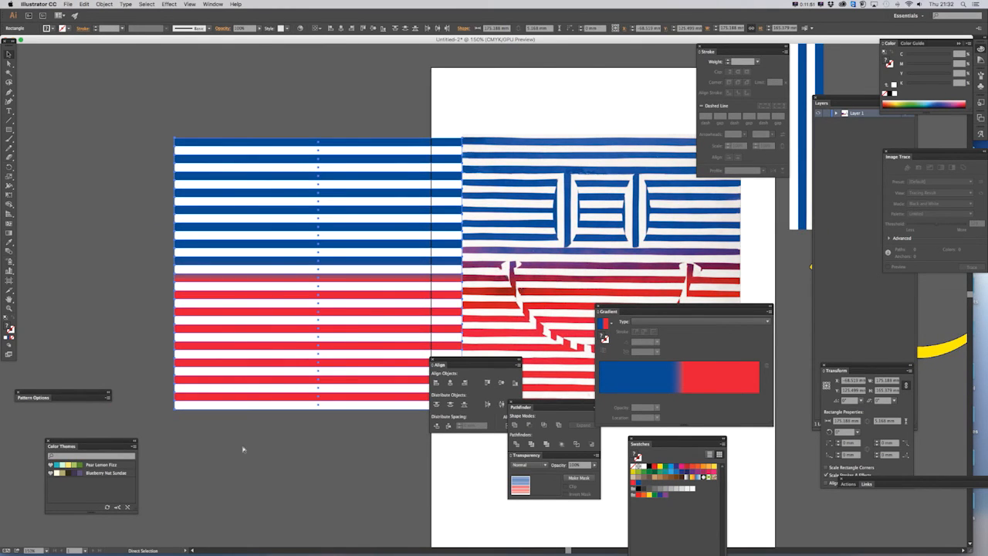
Step: Move the selected horizontal blue, red and white stripes onto the artboard so they cover the reference image
left_click_drag(328, 459, 103, 430)
left_click_drag(200, 156, 479, 190)
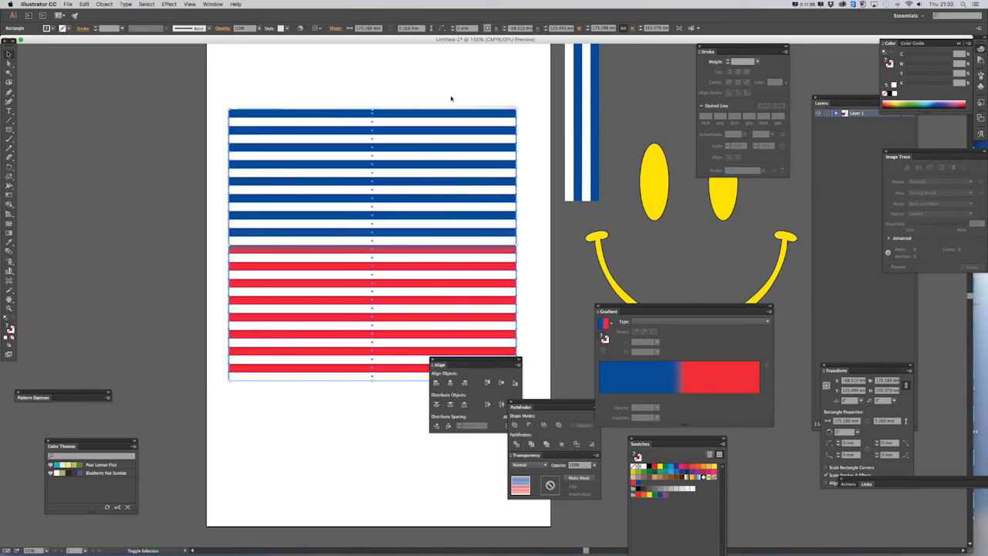
scroll(451, 98, "right", 5)
left_click(385, 99)
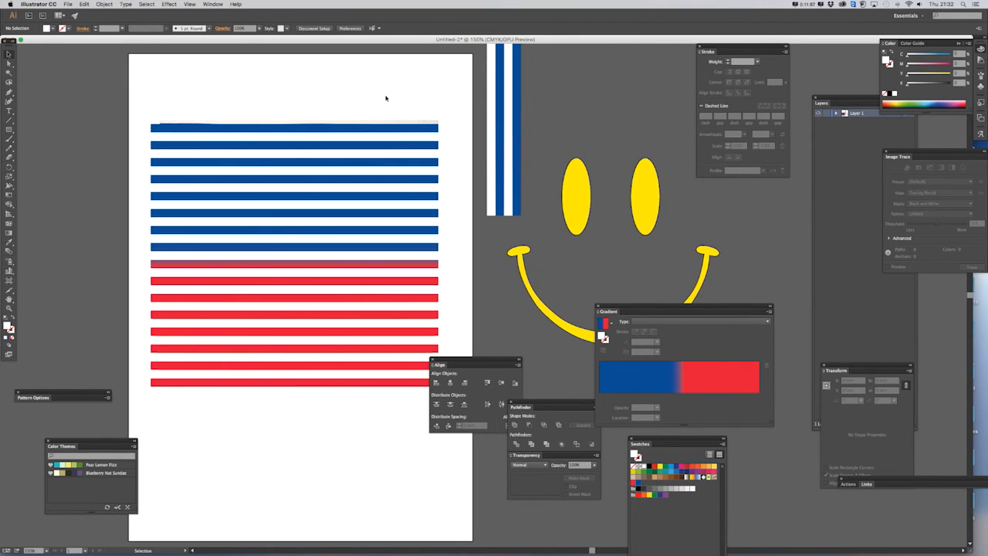
Step: Place the blue-and-white vertical bar group over the yellow face's left eye and a copy over the right eye, nudging both down to cover them
scroll(481, 162, "right", 7)
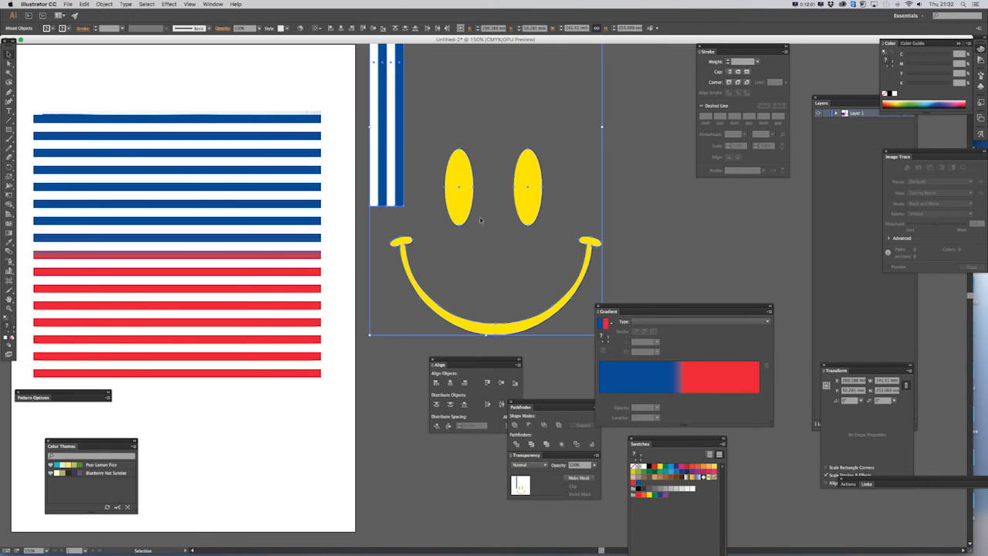
left_click(445, 312)
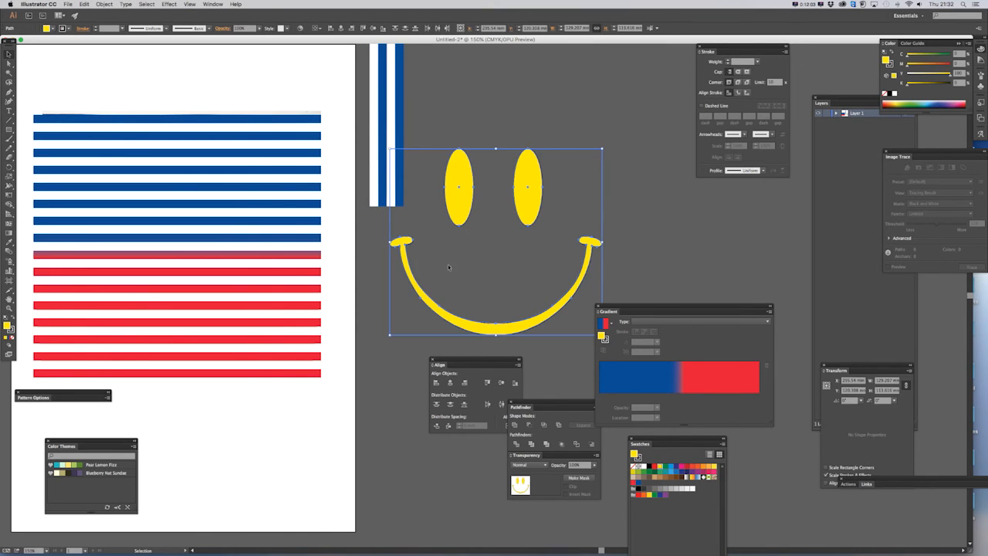
left_click(451, 63)
left_click_drag(496, 111, 373, 149)
left_click_drag(311, 199, 469, 199)
left_click_drag(362, 108, 564, 143)
key("shift+Down")
key("shift+Down")
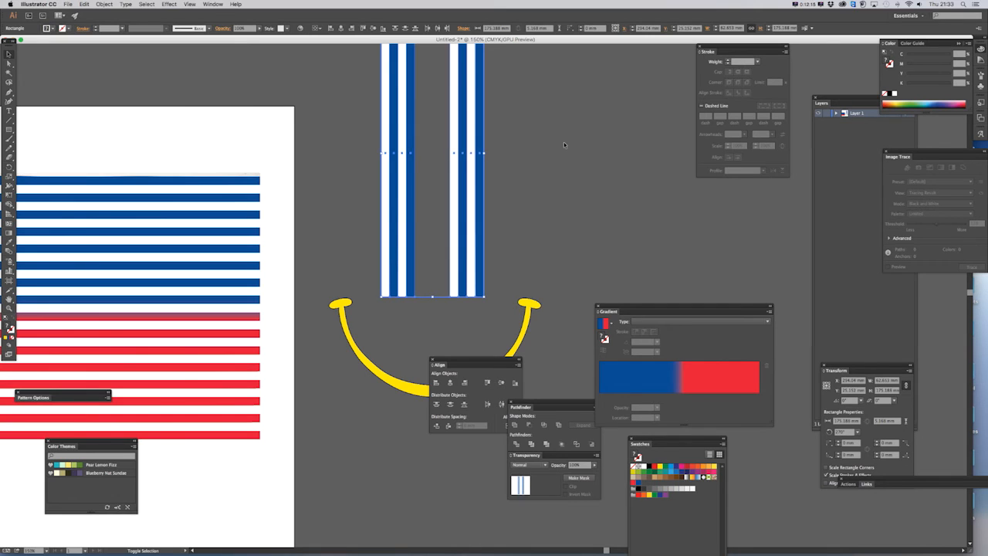
left_click(564, 142)
Step: Copy a four-bar vertical group down over the left end of the yellow smile
scroll(516, 154, "down", 5)
scroll(517, 154, "left", 2)
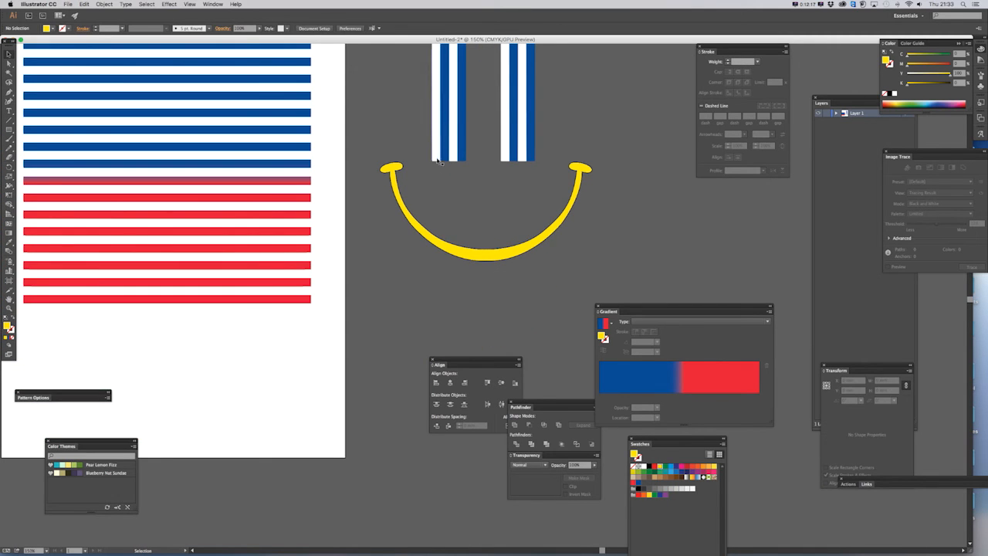
left_click_drag(429, 160, 386, 434)
left_click_drag(418, 281, 388, 241)
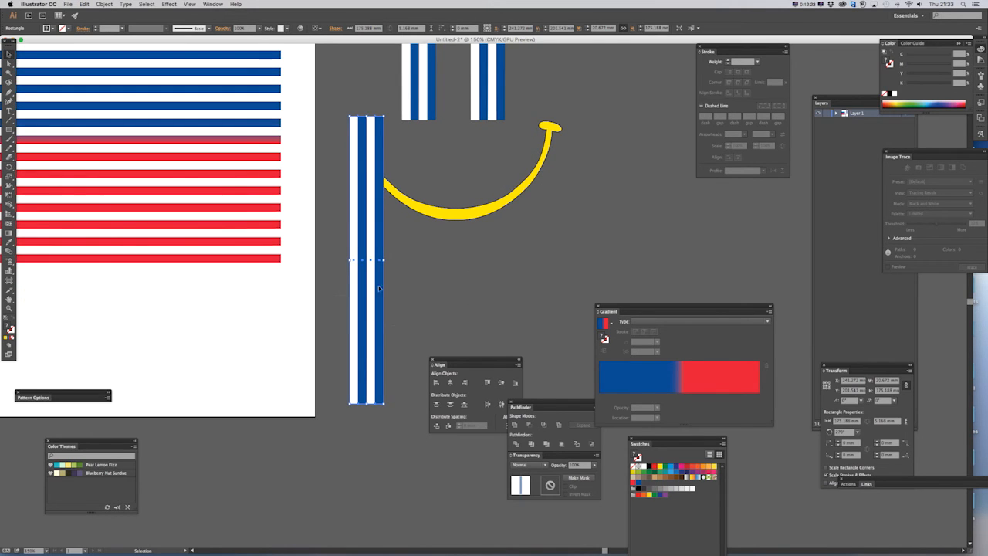
left_click_drag(378, 290, 376, 293)
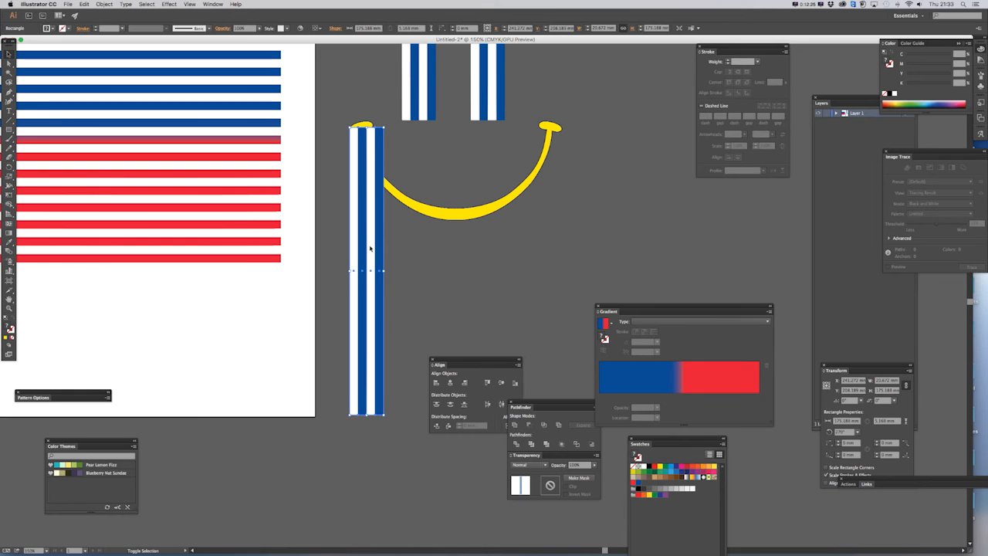
key("Up")
Step: Duplicate the vertical bar group sideways across the smile, edge to edge, to make a row of four groups
left_click_drag(361, 261, 542, 244)
key("super+equal")
key("super+equal")
key("super+equal")
key("super+equal")
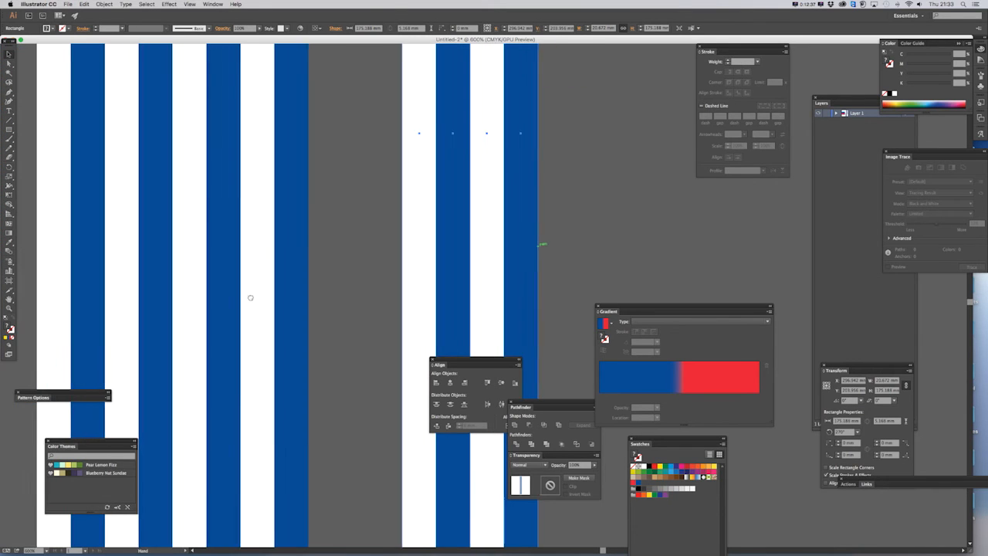
left_click_drag(409, 287, 314, 286)
scroll(355, 289, "right", 5)
left_click_drag(246, 280, 394, 282)
key("super+minus")
key("super+minus")
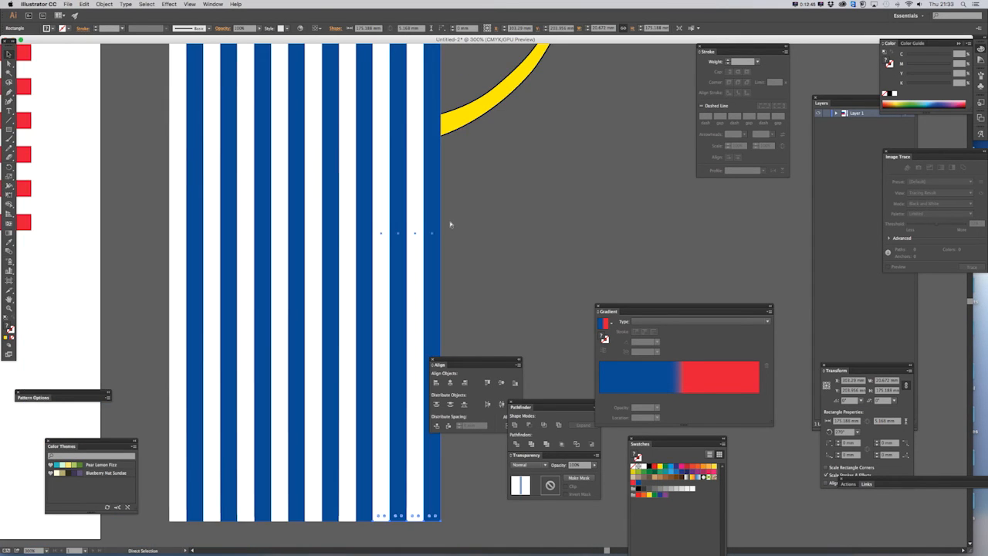
Step: Duplicate the row of four bar groups alongside itself so vertical stripes span the whole smile
scroll(463, 224, "right", 3)
left_click_drag(464, 239, 393, 309)
key("super+1")
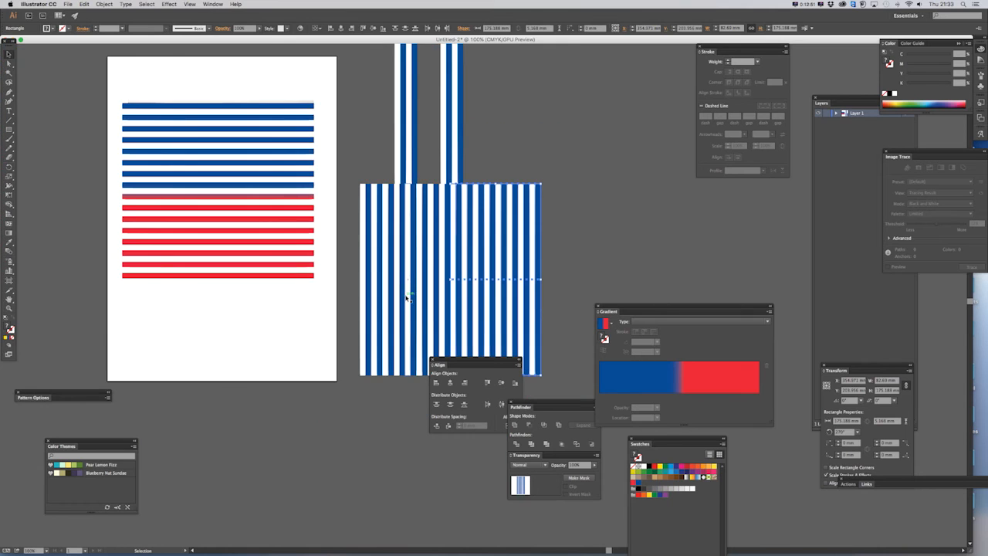
left_click(563, 237)
Step: Select all the vertical bars covering the smile and ungroup them into individual bars
key("super+equal")
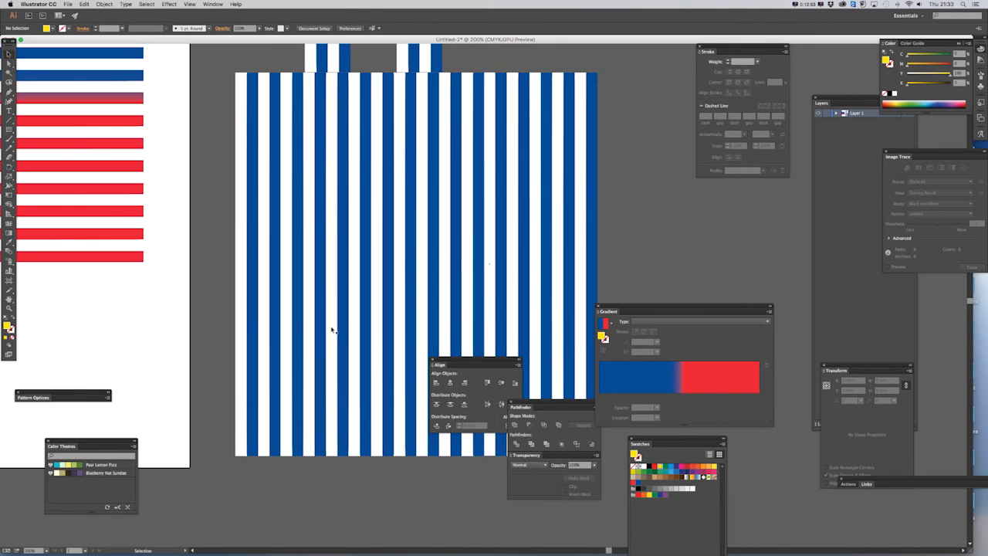
scroll(309, 317, "down", 4)
scroll(309, 317, "right", 2)
left_click(197, 307)
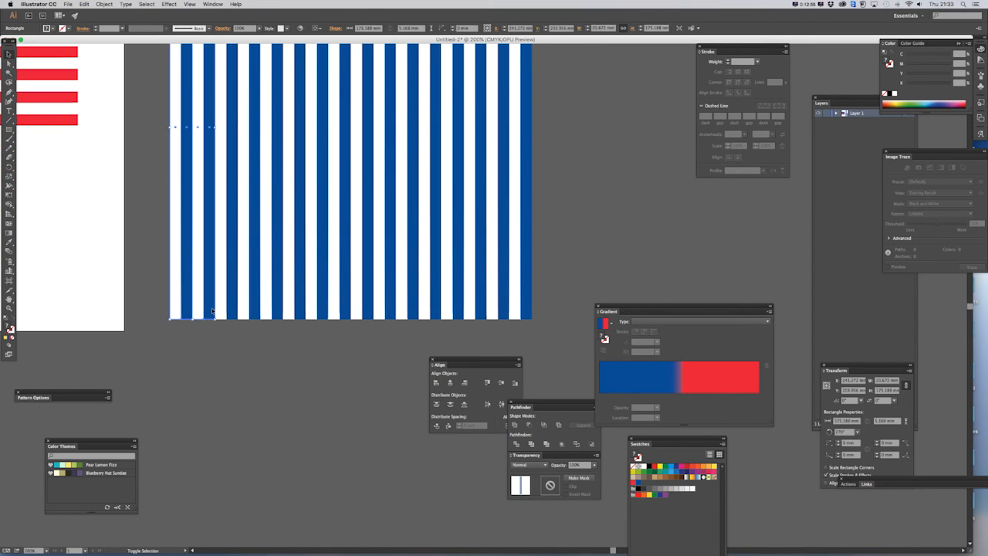
left_click(176, 311)
left_click_drag(155, 302, 561, 349)
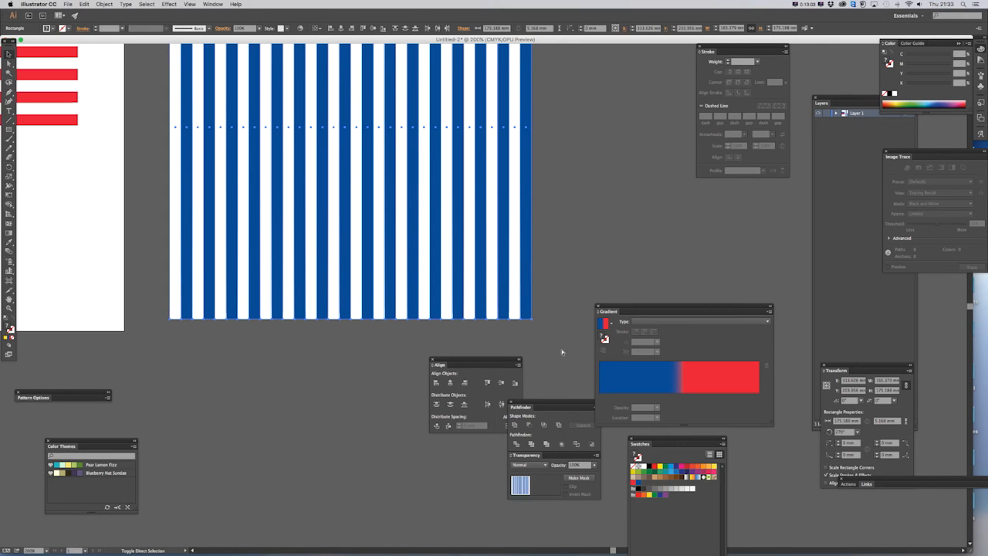
left_click(231, 332)
Step: Fill every blue vertical bar covering the smile with the saved red swatch
left_click(188, 315)
left_click(210, 315, "shift")
left_click(232, 315, "shift")
left_click(255, 315, "shift")
left_click(278, 315, "shift")
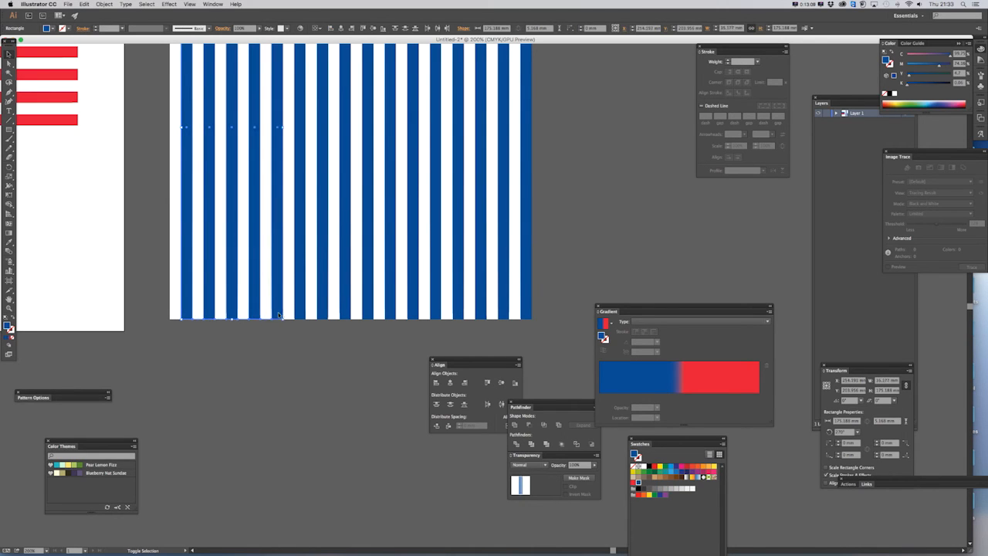
left_click(301, 315, "shift")
left_click(323, 315, "shift")
left_click(345, 314, "shift")
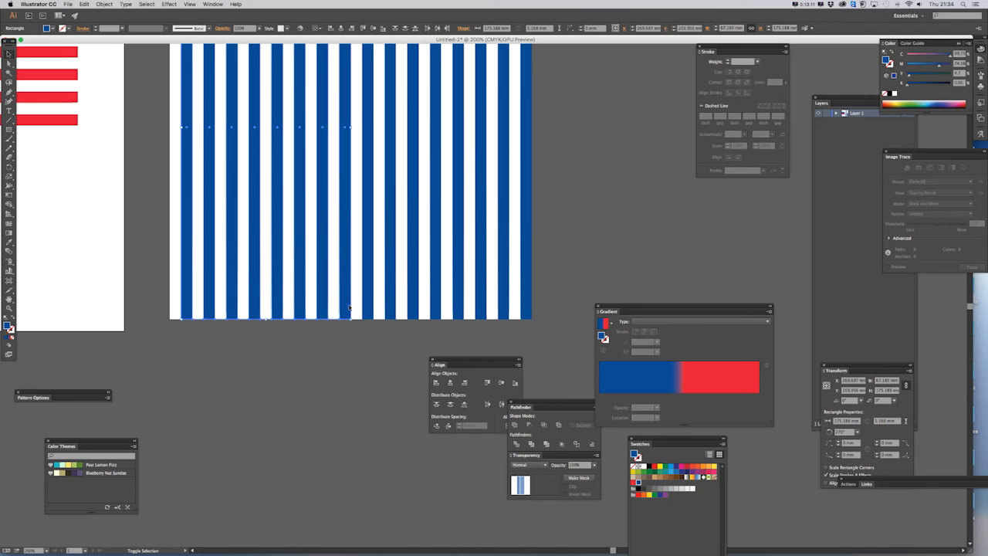
left_click(368, 315, "shift")
left_click(390, 315, "shift")
left_click(412, 315, "shift")
left_click(435, 315, "shift")
left_click(457, 313, "shift")
left_click(504, 314, "shift")
left_click(526, 314, "shift")
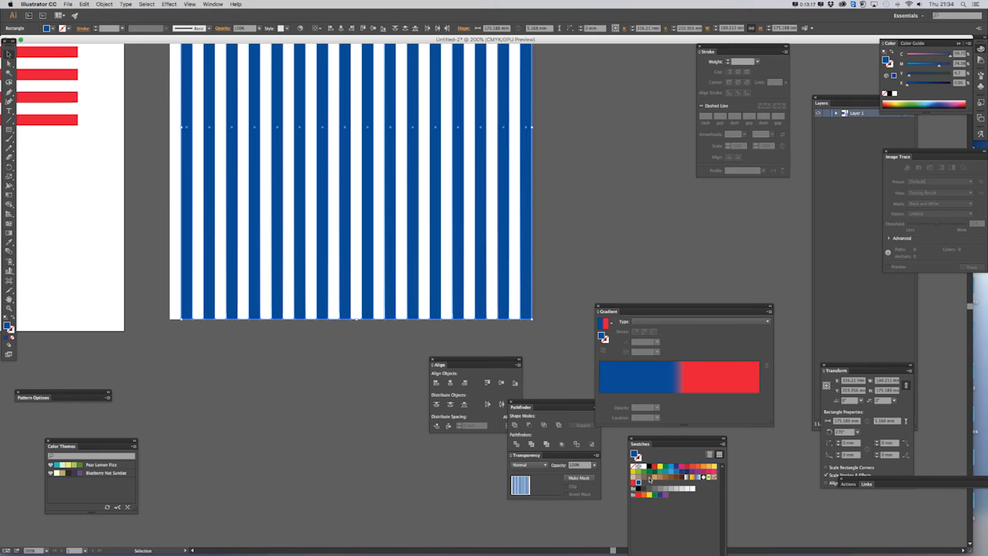
left_click(634, 484)
left_click(319, 412)
Step: Group all the red and white vertical bars and send them behind the yellow smile
scroll(255, 415, "up", 4)
left_click_drag(149, 349, 364, 381)
left_click_drag(597, 399, 599, 400)
left_click(535, 385)
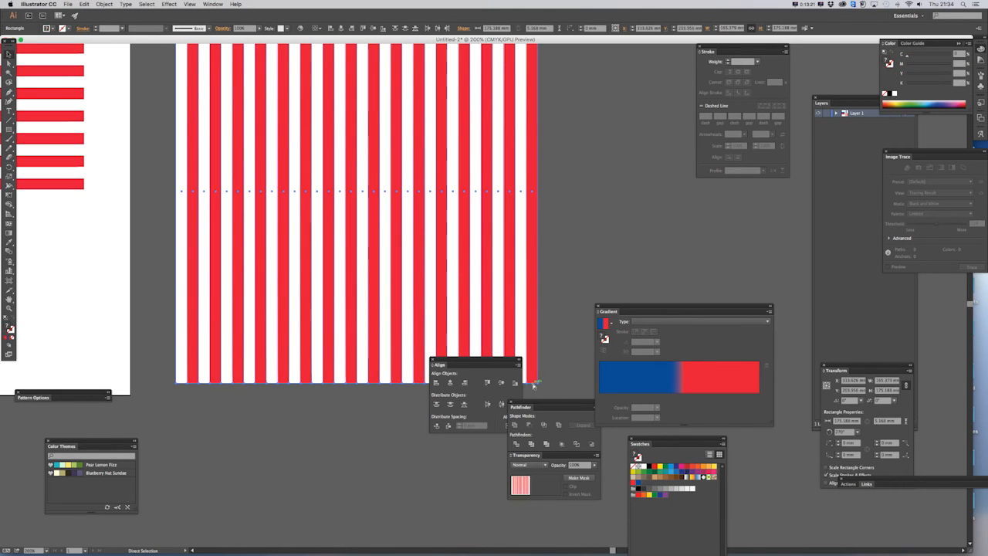
left_click(594, 245)
left_click_drag(596, 247, 592, 261)
left_click(359, 308)
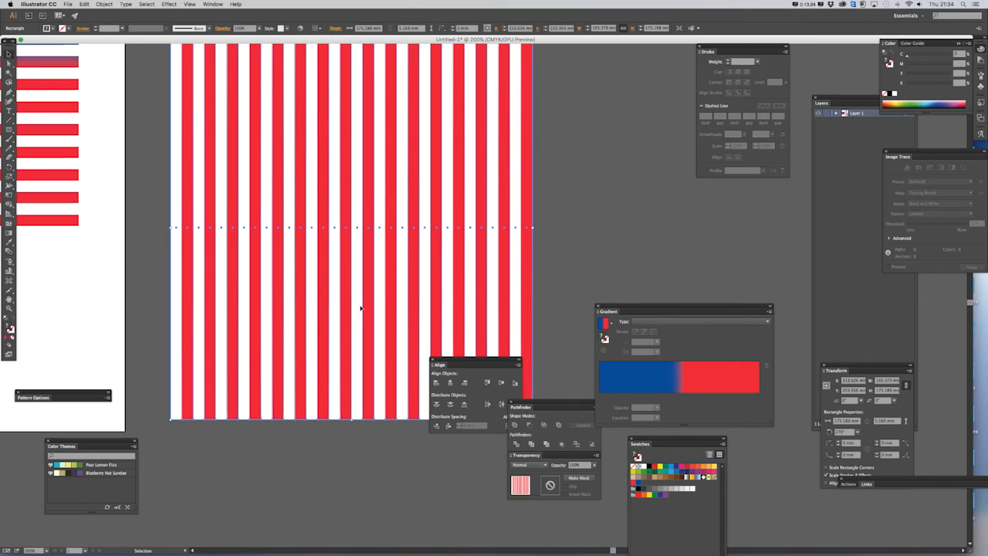
key("a")
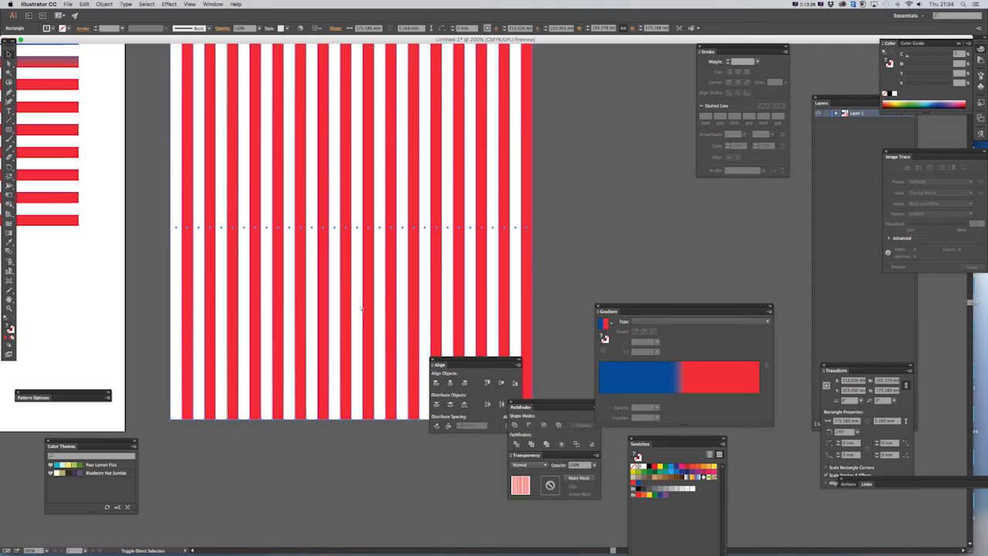
key("shift+super+bracketleft")
key("v")
scroll(569, 247, "up", 5)
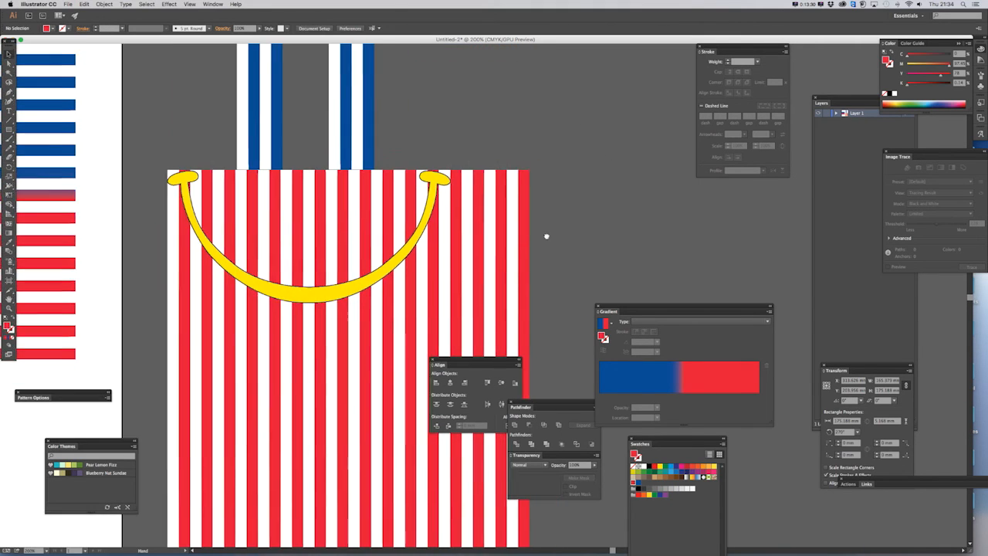
Step: Send the two sets of blue and white vertical bars behind the yellow eyes
left_click(443, 150)
left_click_drag(232, 156, 275, 143)
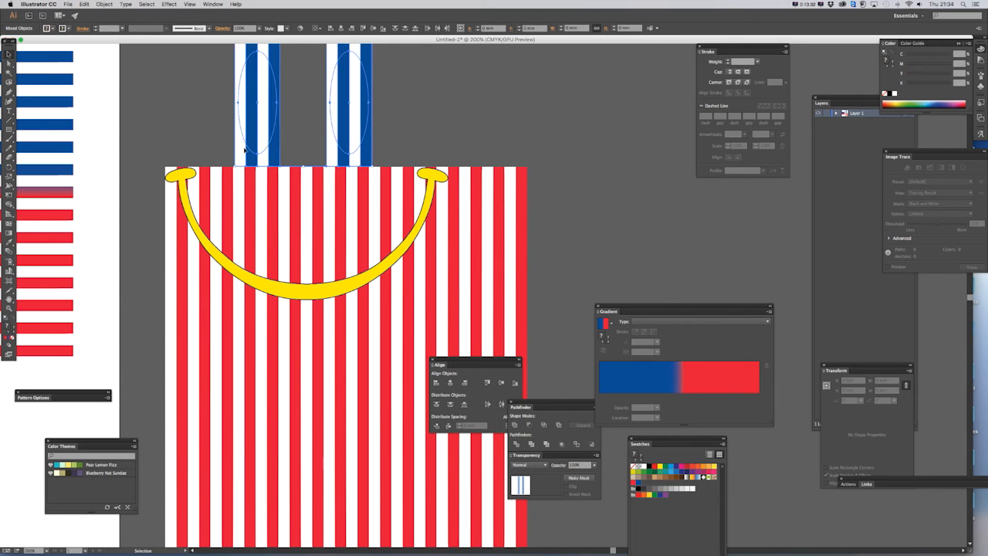
left_click(404, 147)
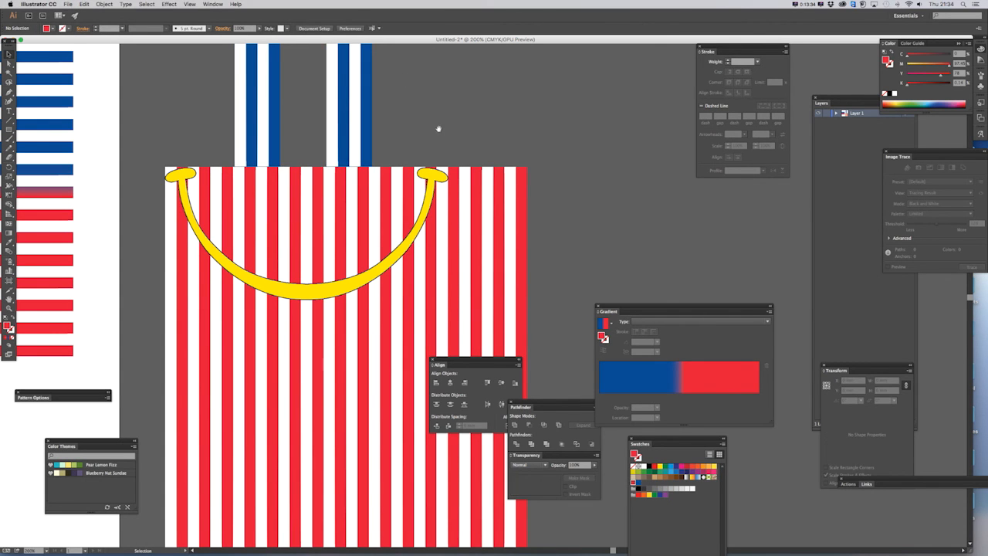
scroll(438, 128, "up", 7)
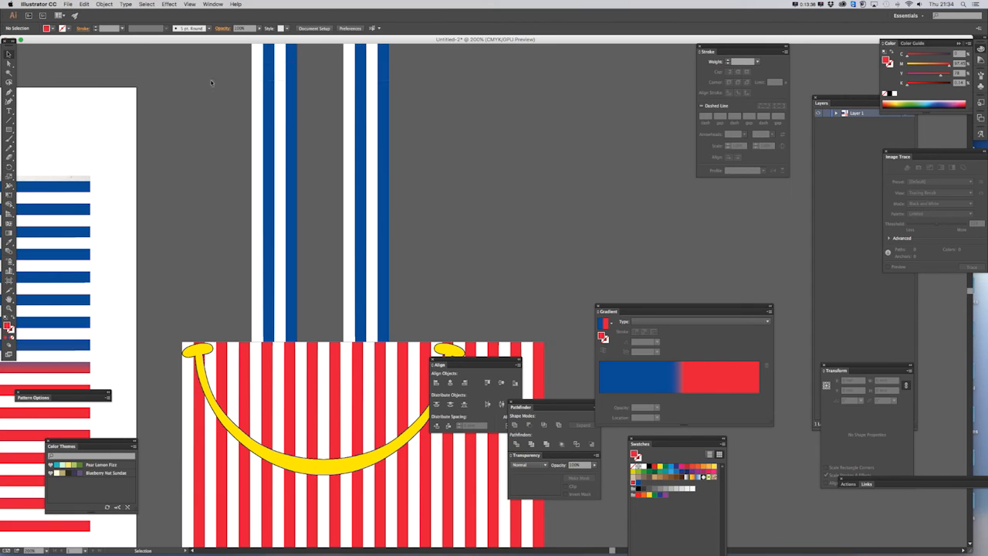
key("super+z")
key("super+z")
key("super+z")
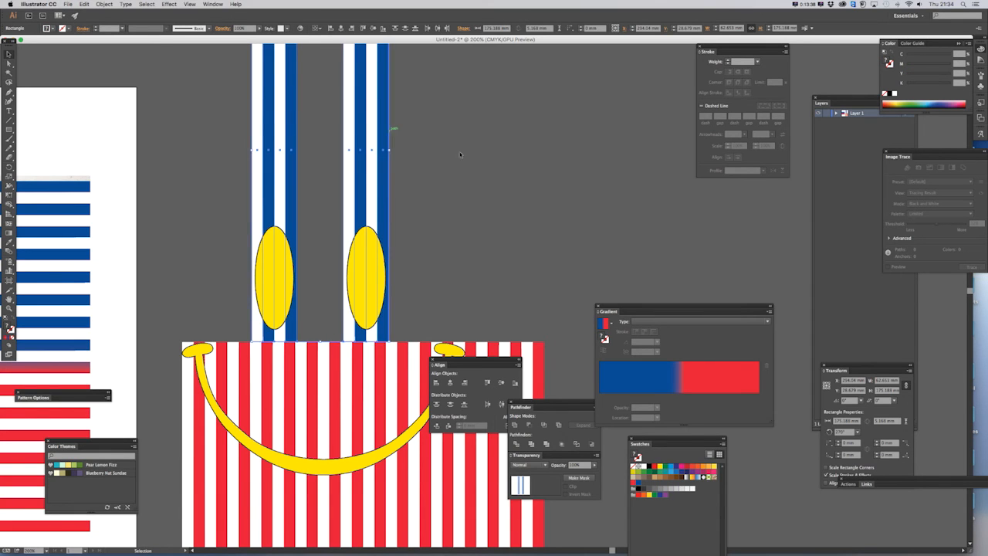
left_click(460, 154)
scroll(459, 151, "down", 5)
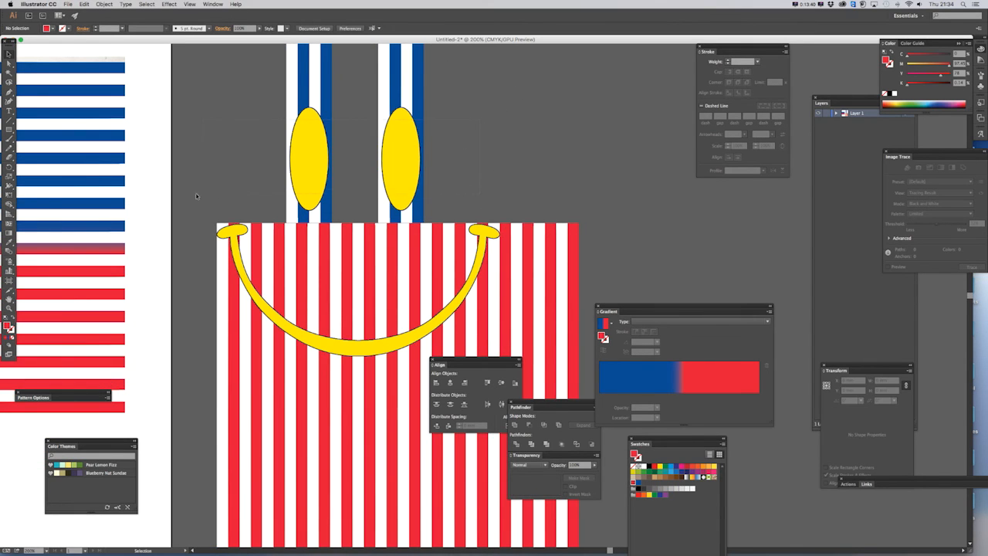
Step: Make a clipping mask from the right yellow eye and the blue and white bars behind it
left_click(379, 160)
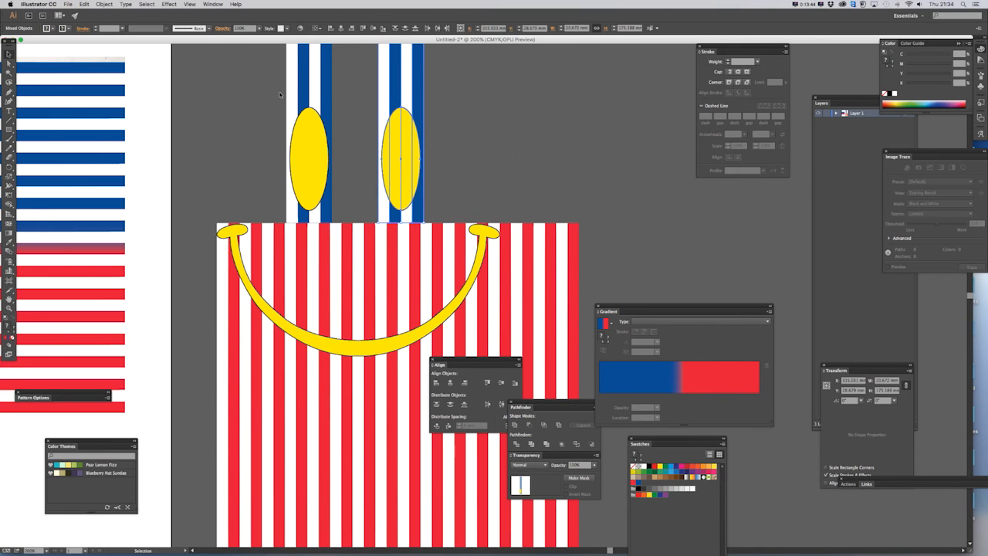
right_click(397, 160)
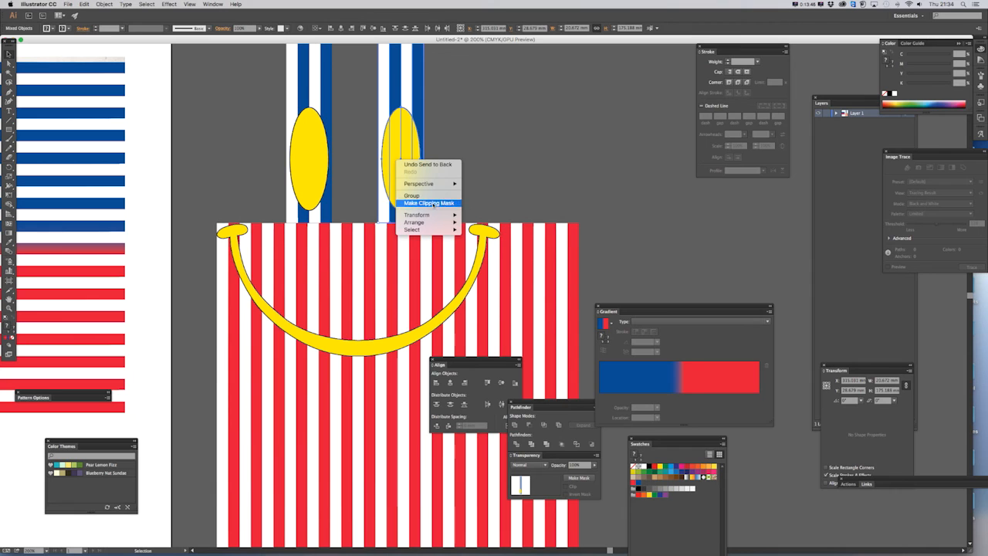
left_click(434, 204)
left_click(469, 173)
scroll(479, 178, "left", 2)
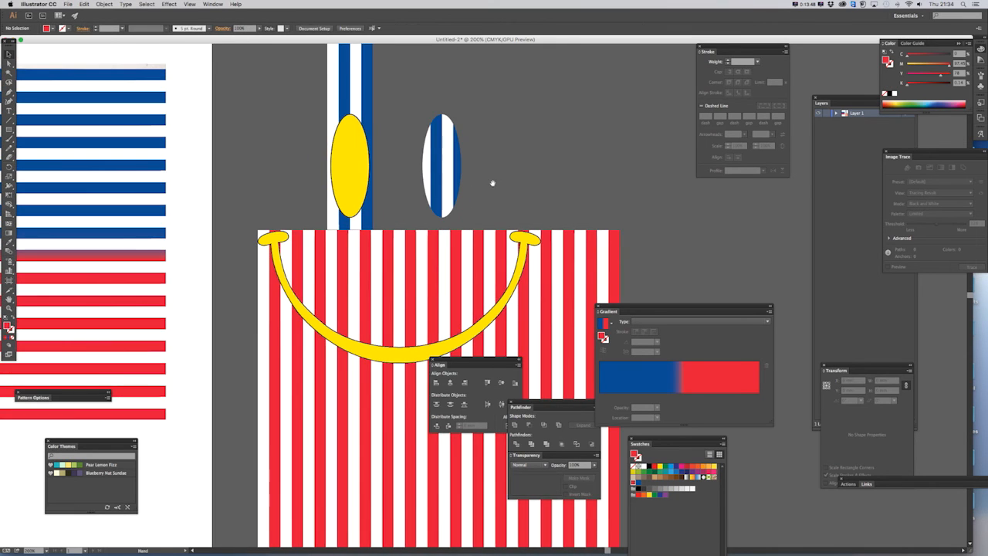
Step: Clip the remaining blue and white bars to the left yellow eye with a clipping mask
left_click_drag(327, 159, 344, 176)
right_click(342, 164)
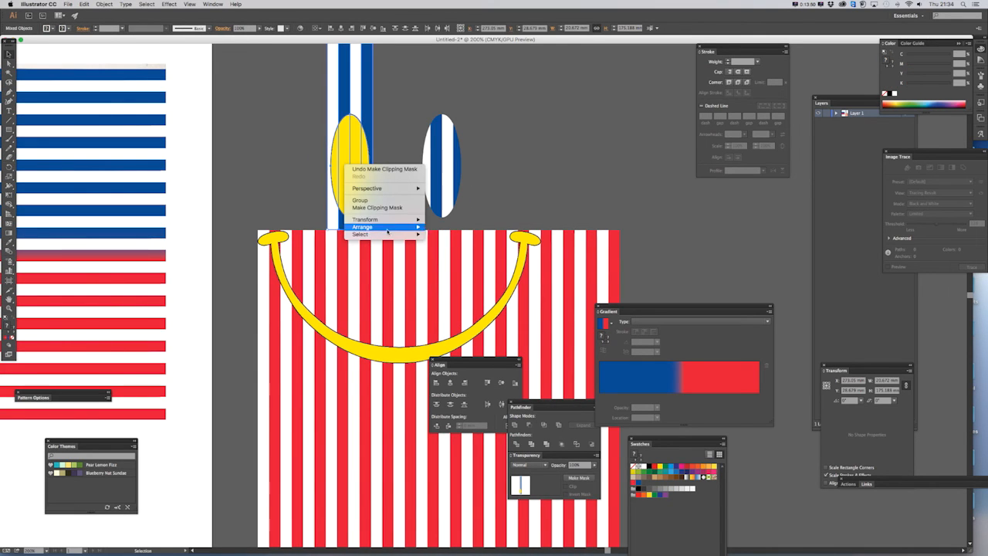
left_click(379, 211)
left_click(236, 226)
scroll(234, 226, "down", 2)
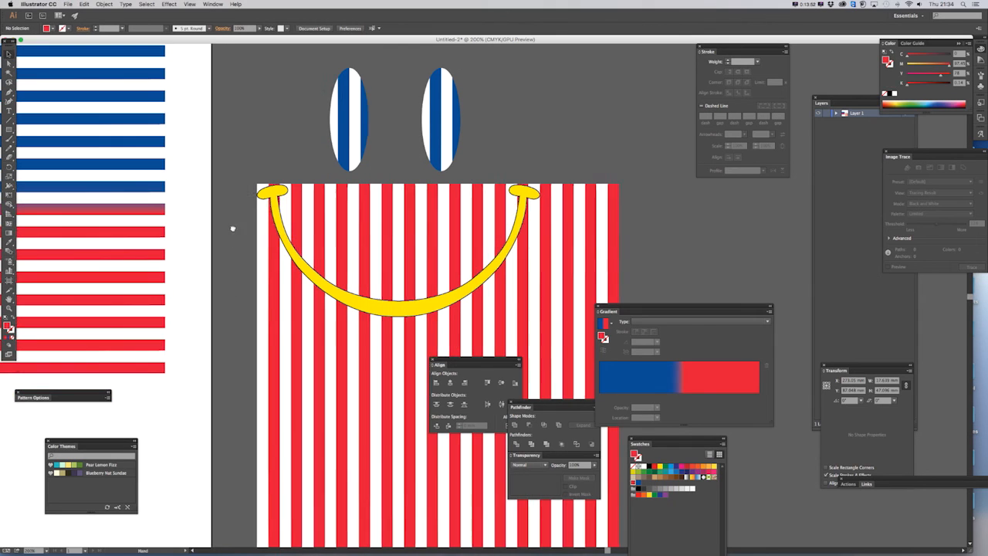
Step: Make a clipping mask from the yellow smile and the red and white vertical bars
left_click_drag(231, 224, 584, 288)
right_click(471, 266)
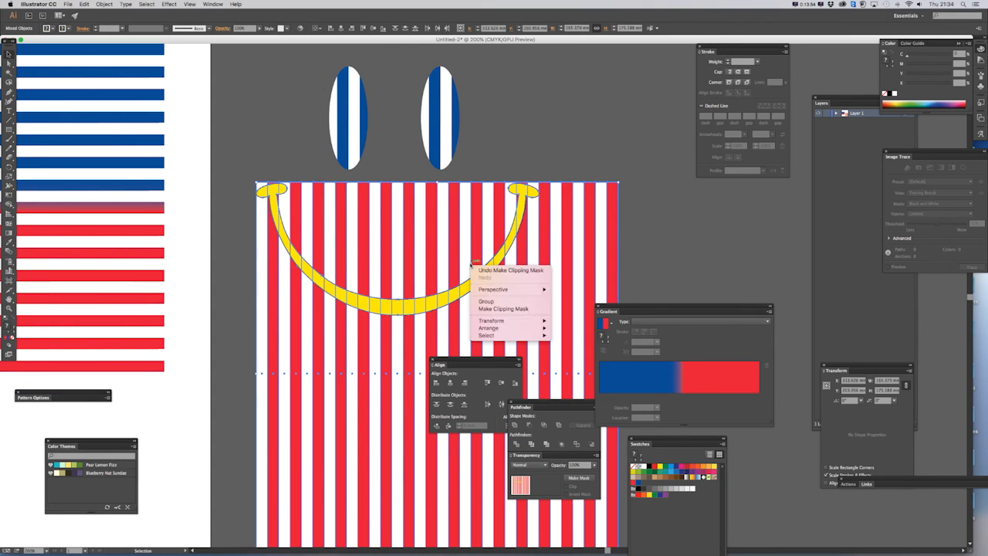
left_click(492, 309)
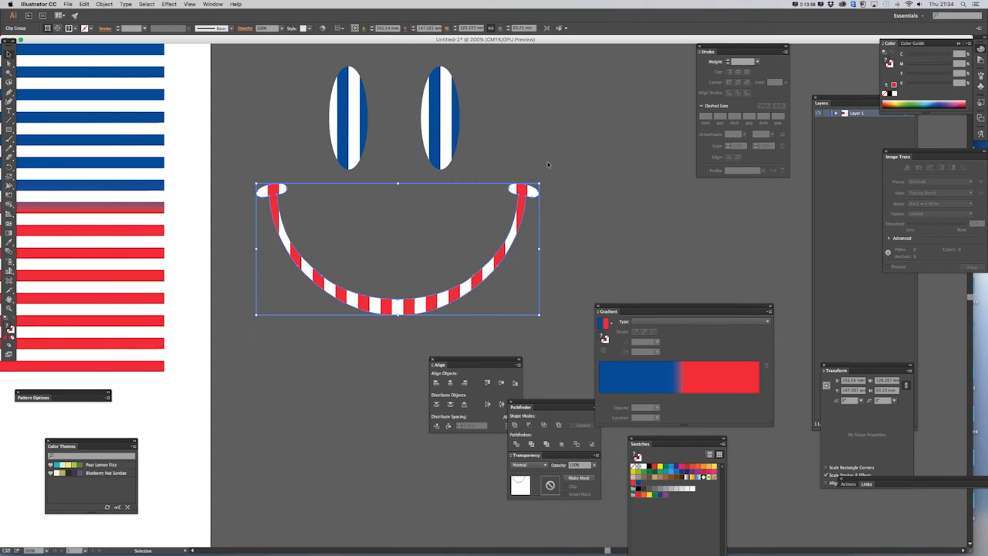
left_click(548, 161)
Step: Select the striped eyes and smile and group them as one face
scroll(559, 128, "up", 2)
left_click(294, 368)
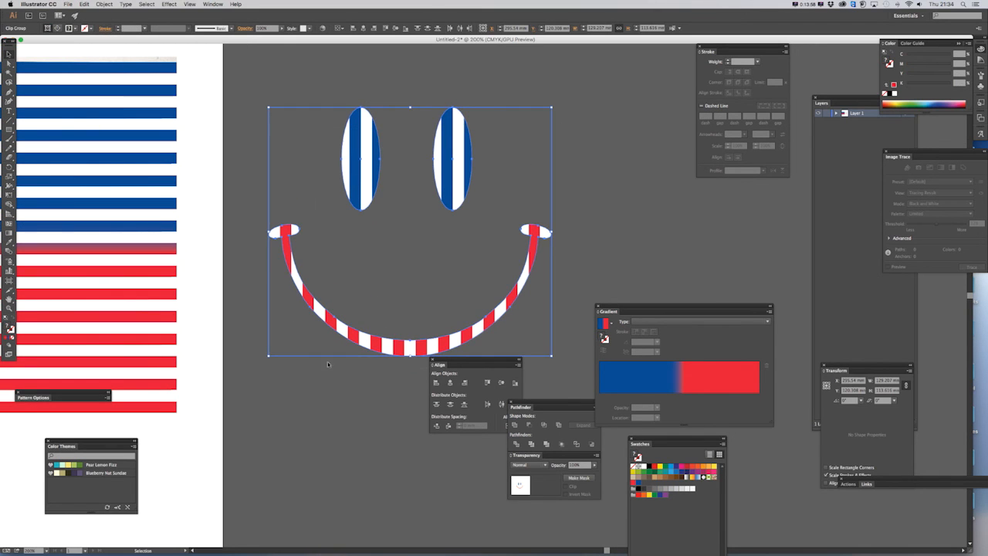
left_click_drag(239, 433, 452, 411)
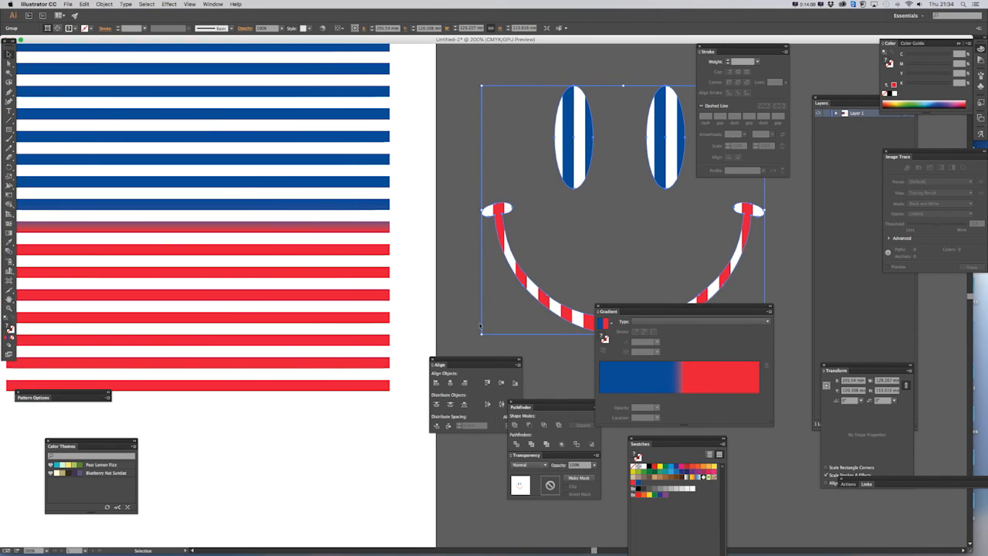
Step: Move the grouped striped face onto the horizontal blue-and-red stripes and bring it to the front
left_click_drag(533, 176, 136, 176)
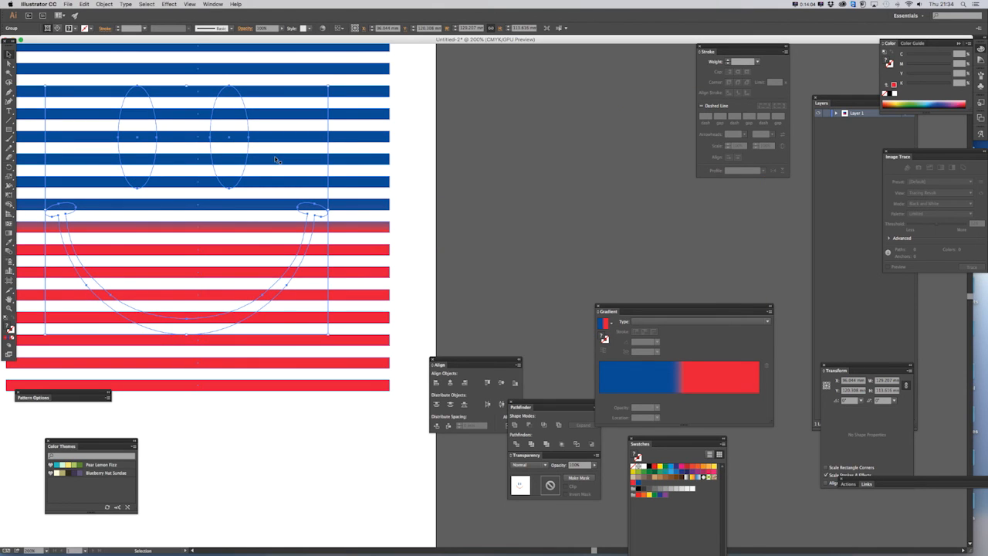
key("super")
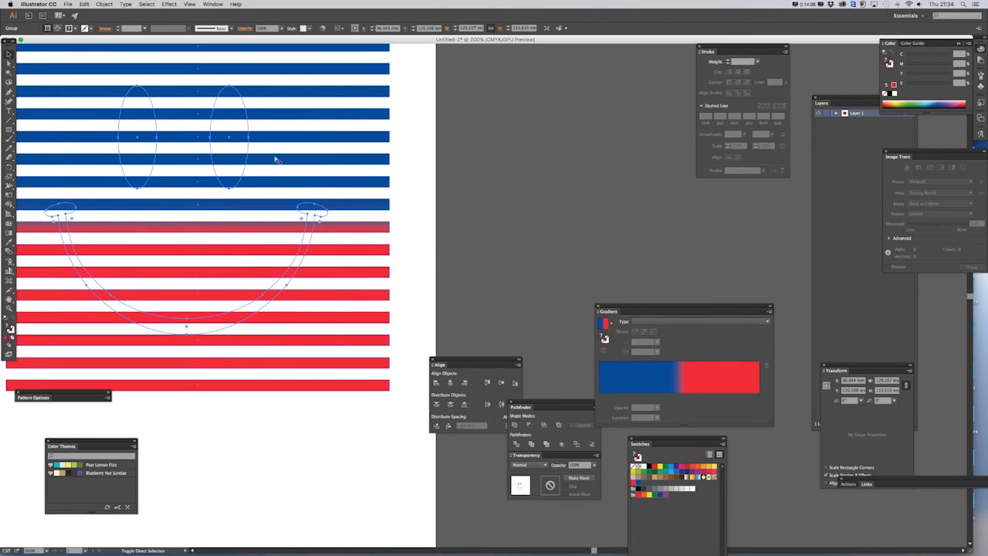
key("shift+super+]")
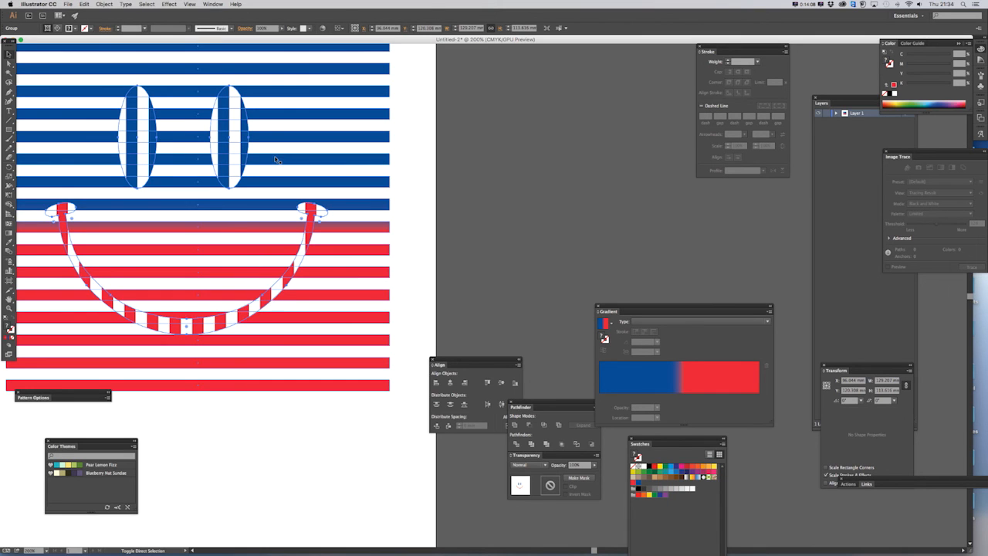
key("super+minus")
key("super+minus")
left_click(542, 227)
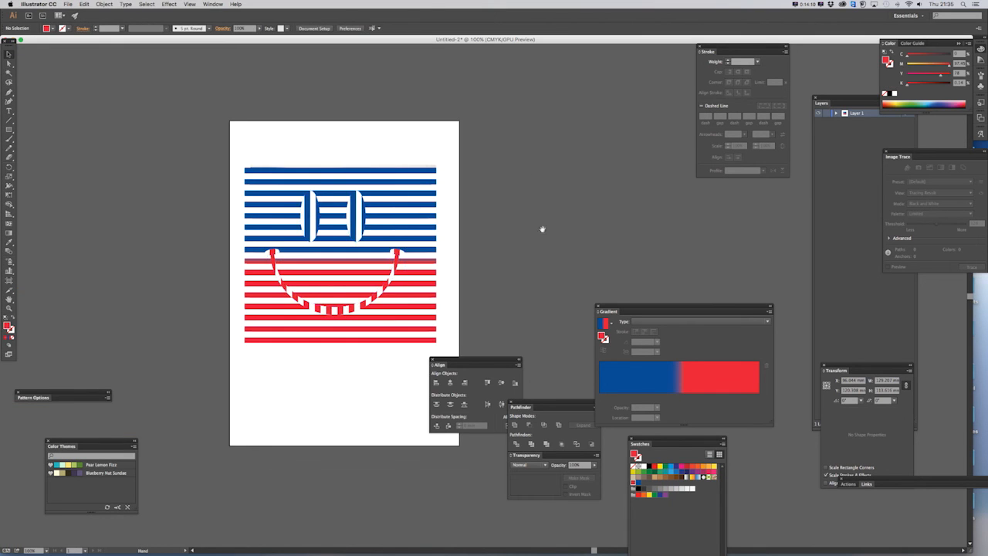
left_click_drag(542, 229, 537, 196)
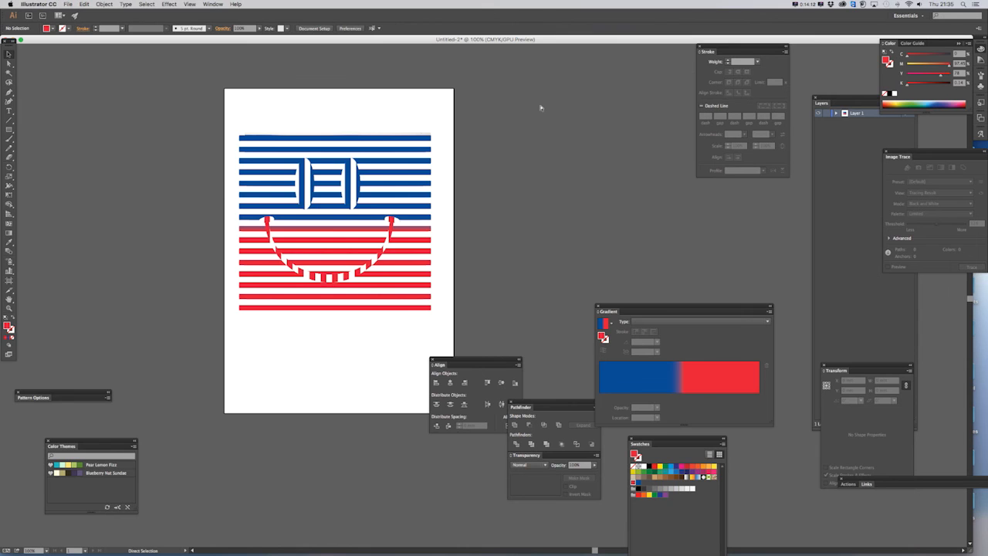
Step: Move the horizontal stripes together with the face to the left, clear of the reference image
key("super+equal")
left_click_drag(487, 165, 581, 233)
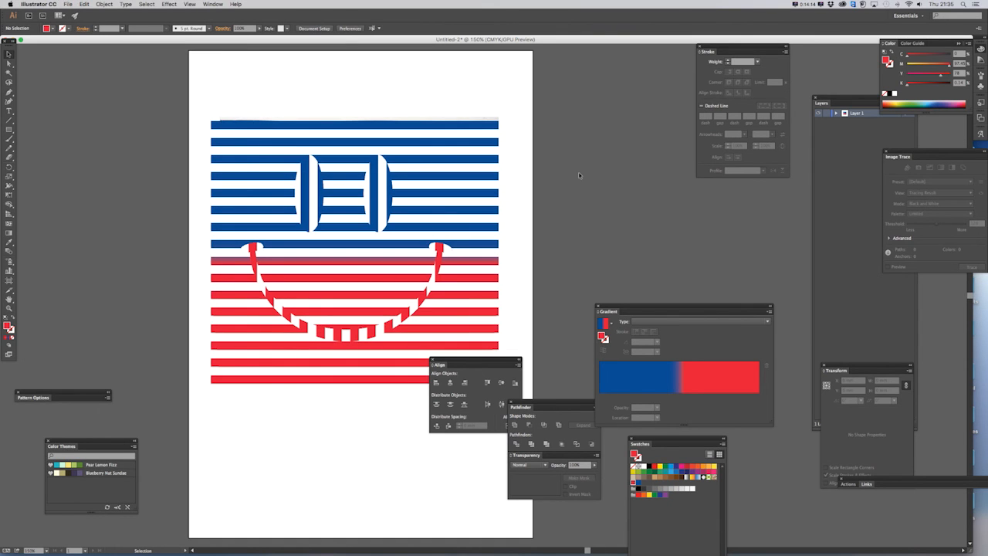
left_click_drag(213, 349, 145, 337)
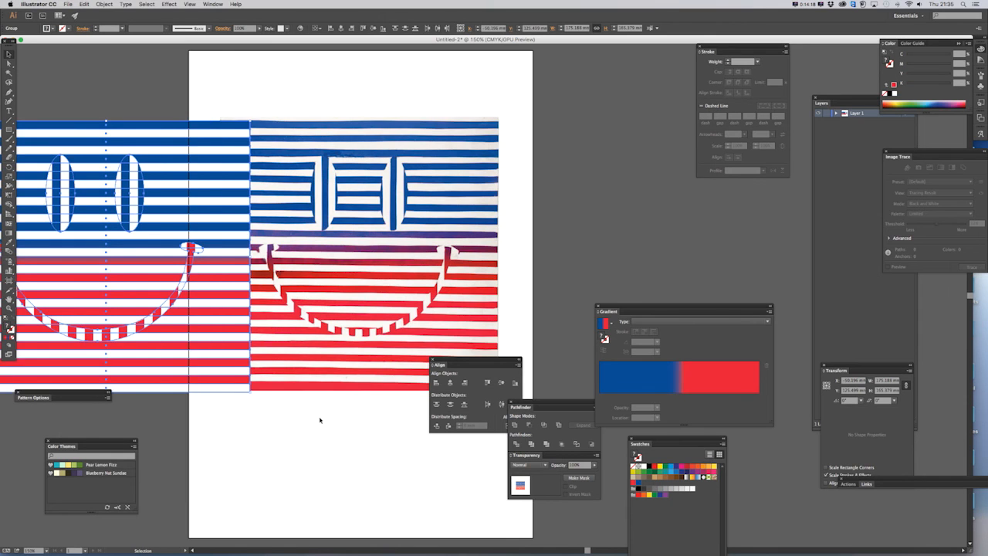
left_click_drag(320, 420, 380, 432)
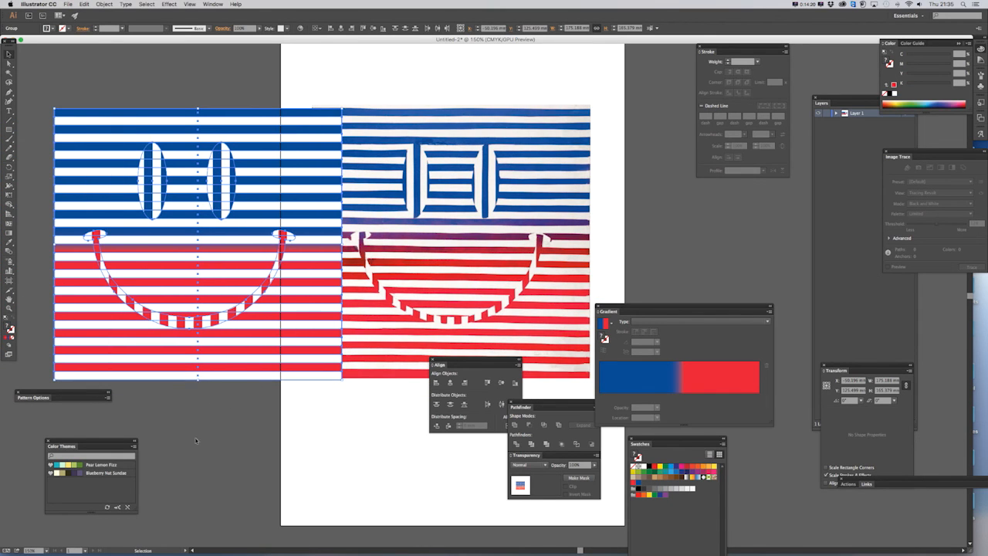
left_click_drag(324, 342, 274, 365)
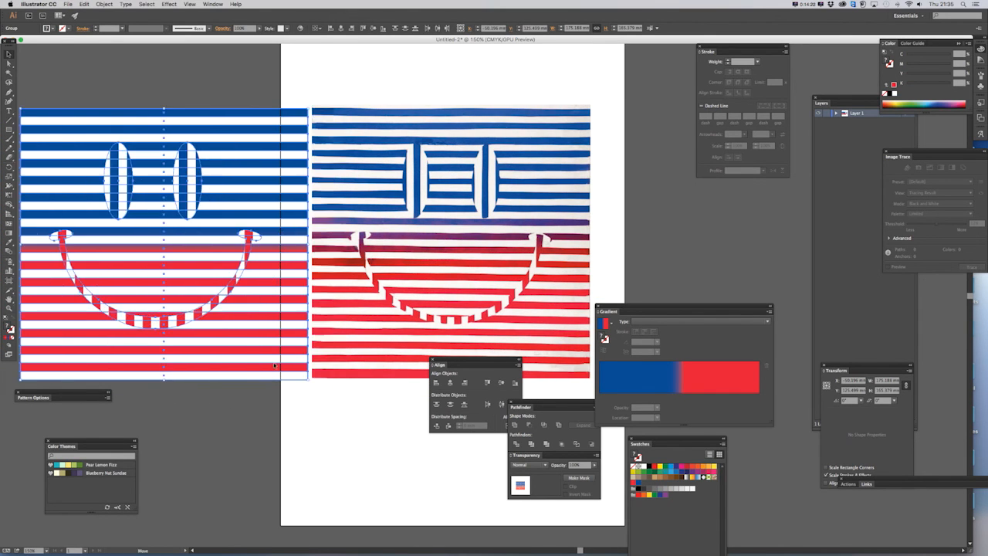
left_click(230, 451)
scroll(214, 404, "left", 2)
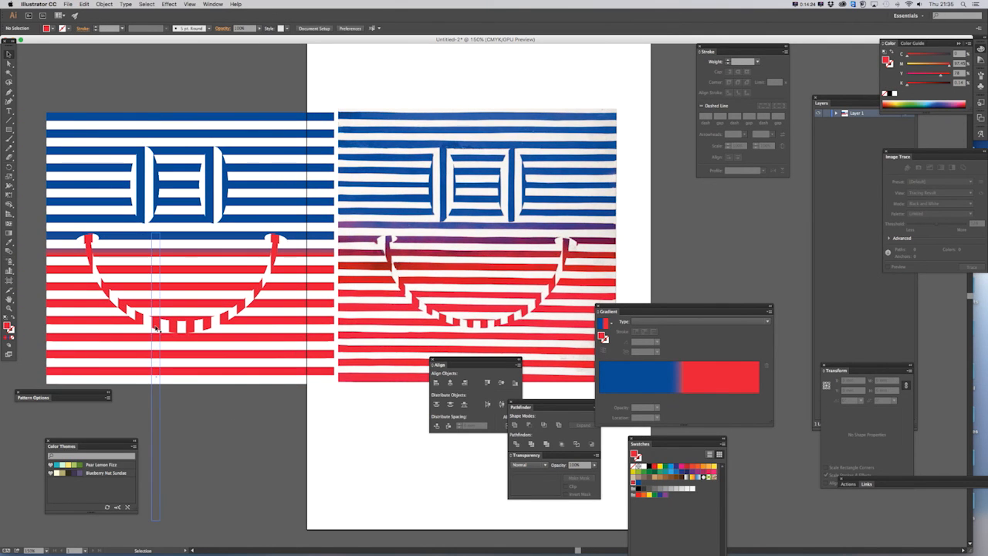
Step: Place a duplicate of the striped face on the empty canvas to the left of the stripes
left_click(156, 328)
scroll(331, 419, "left", 10)
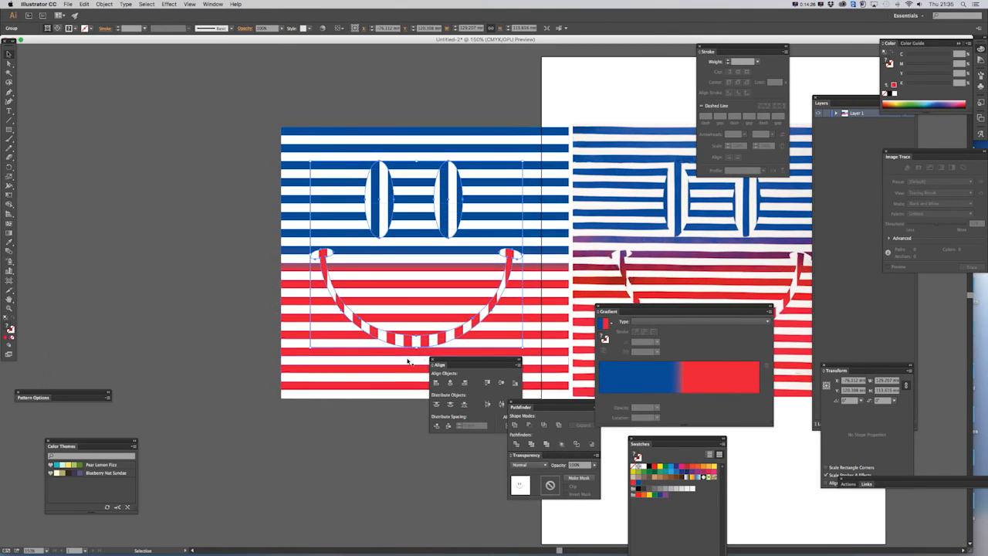
left_click_drag(400, 346, 149, 346)
left_click(183, 406)
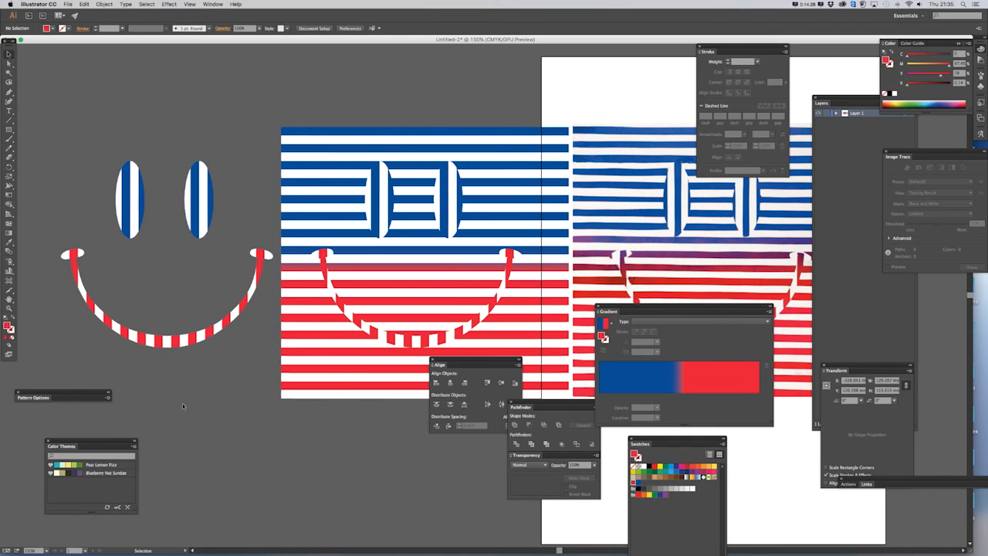
Step: Isolate the red and white bars inside the duplicate's smile, narrow them to about 147 mm wide overall, and leave isolation
double_click(178, 344)
left_click(178, 346)
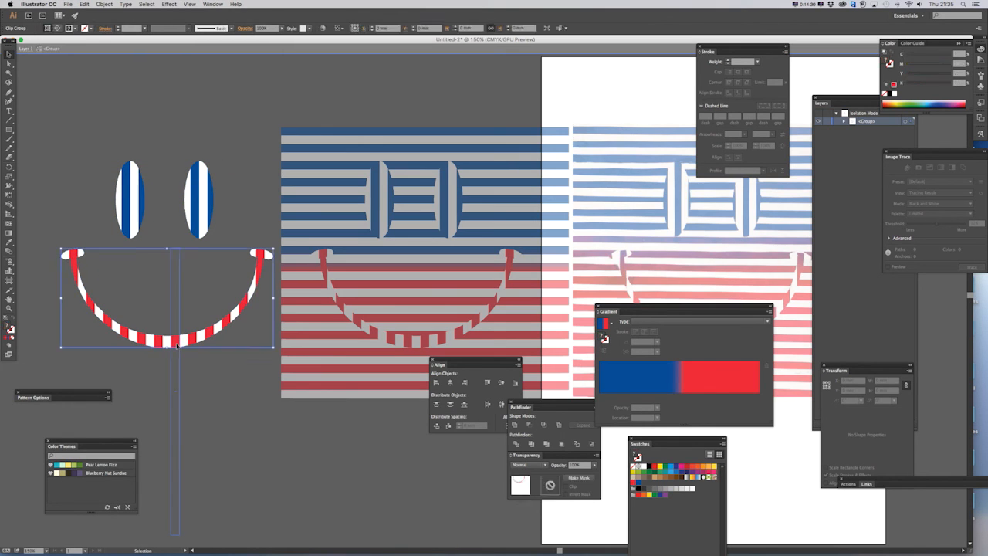
double_click(177, 346)
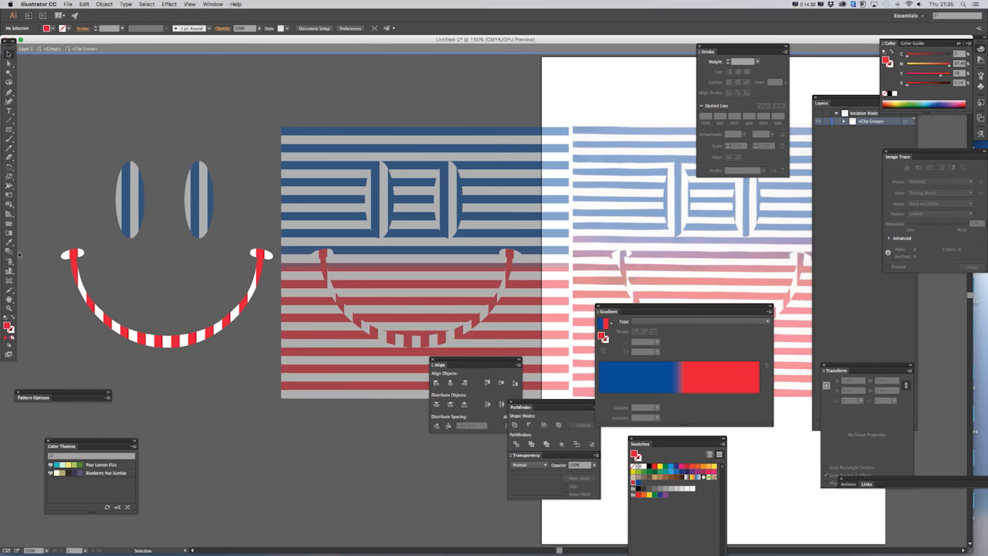
key("super+a")
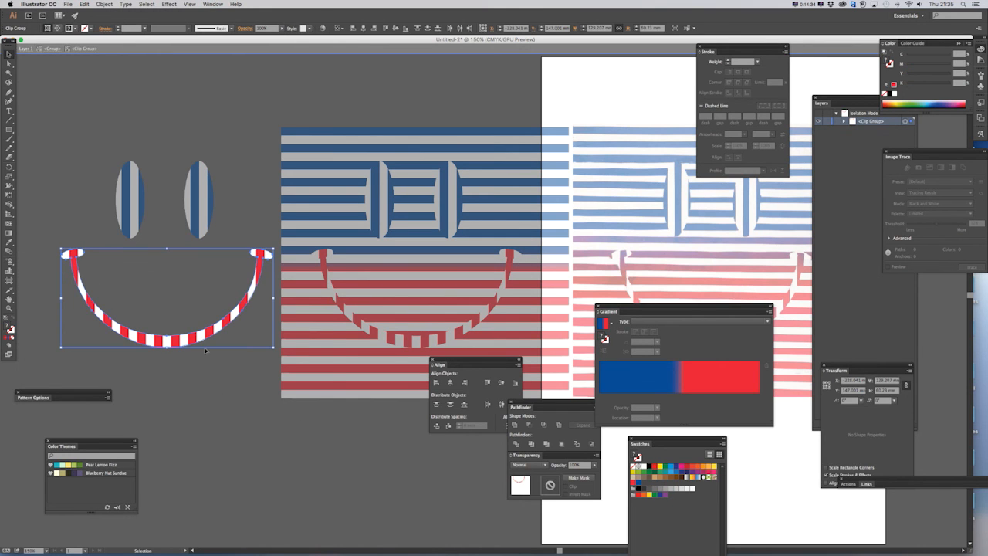
double_click(180, 341)
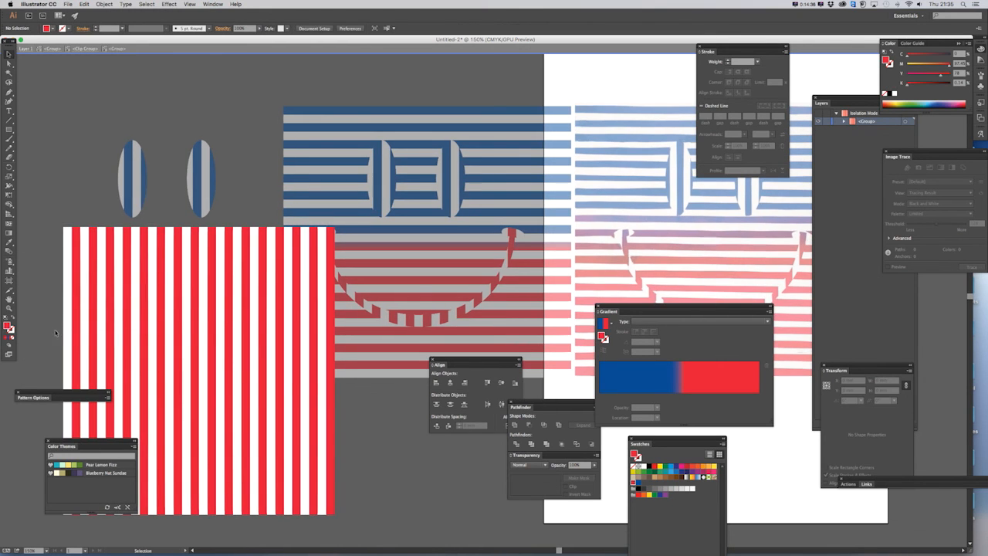
key("super+a")
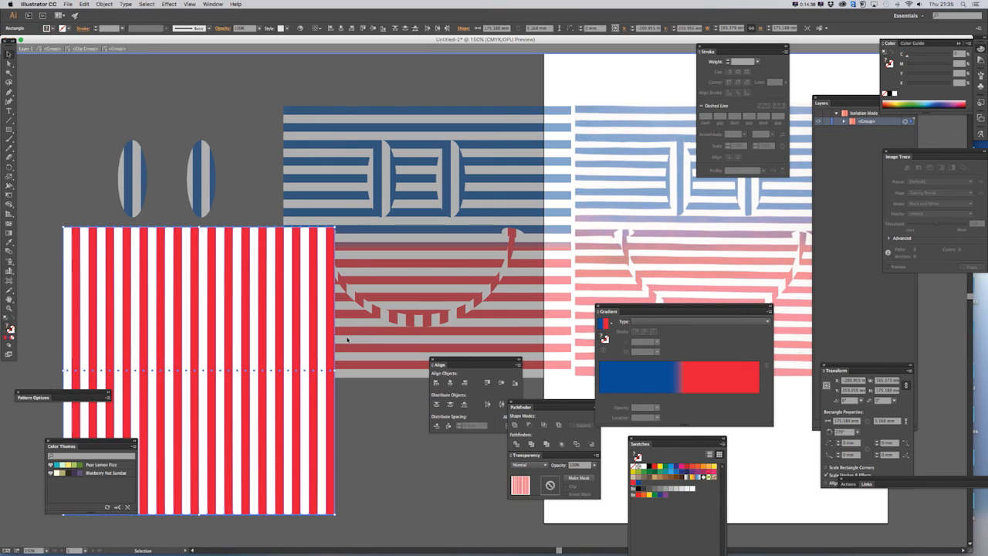
left_click_drag(335, 371, 308, 373)
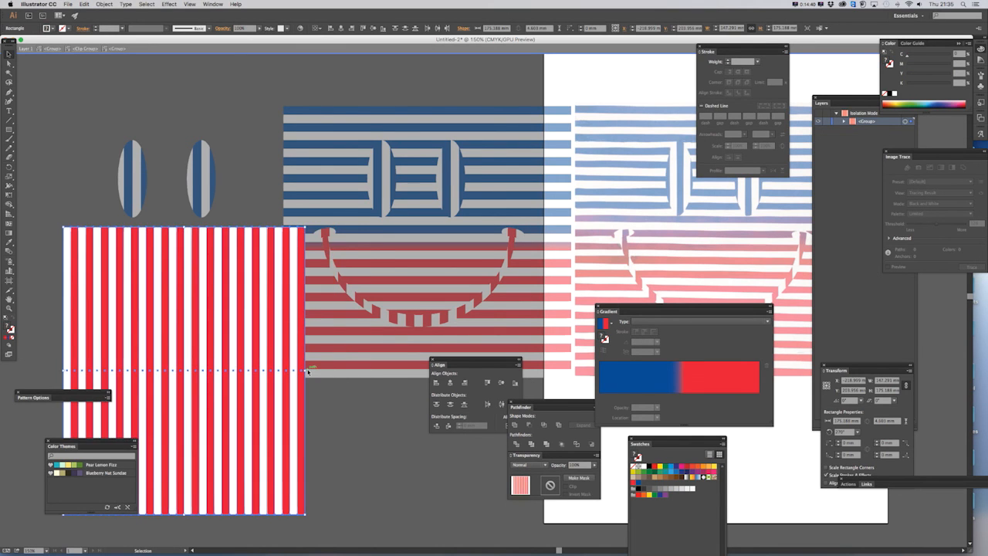
key("super+equal")
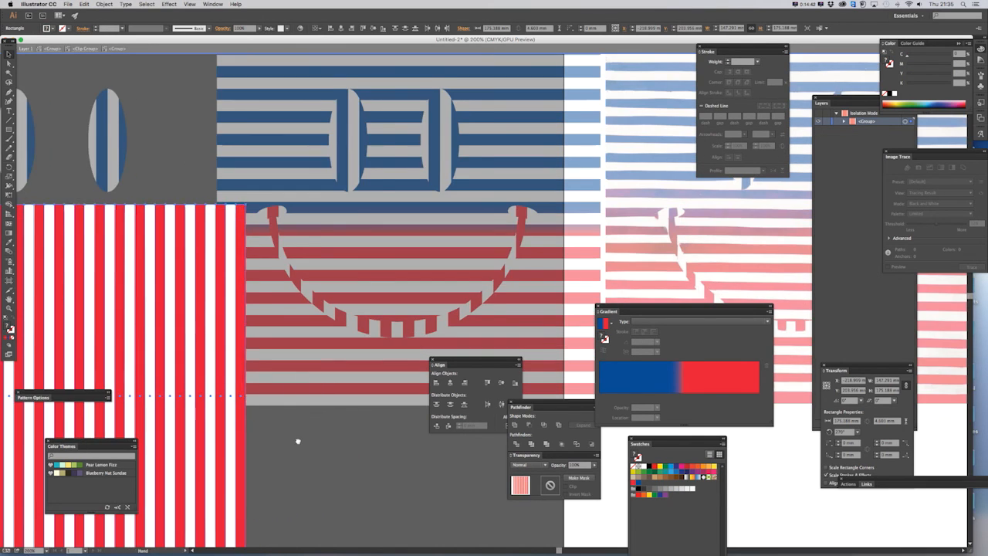
left_click_drag(298, 440, 347, 413)
key("Escape")
left_click_drag(321, 267, 341, 311)
left_click_drag(204, 320, 276, 318)
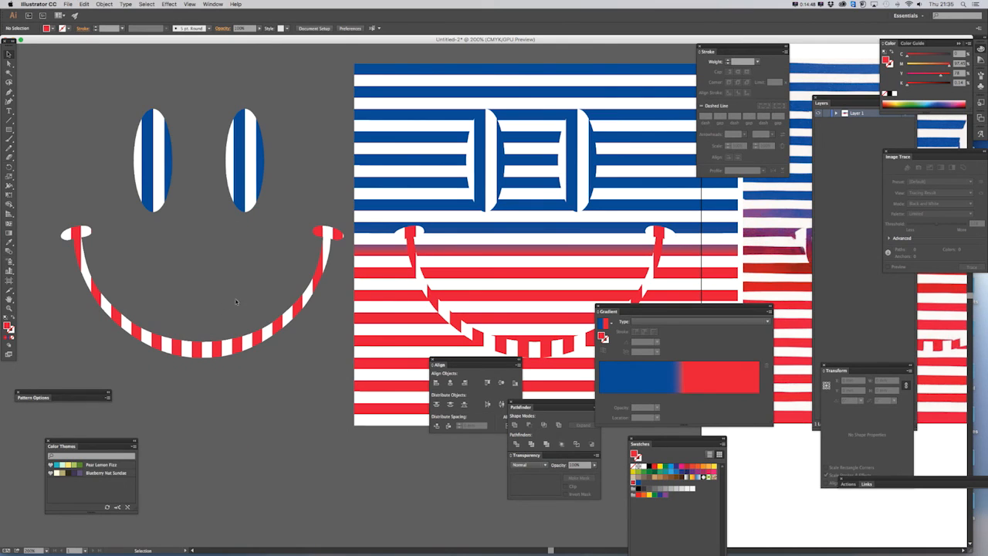
Step: Delete the original face lying on the horizontal stripes
key("super+minus")
key("super+minus")
left_click_drag(291, 154, 187, 149)
left_click(246, 316)
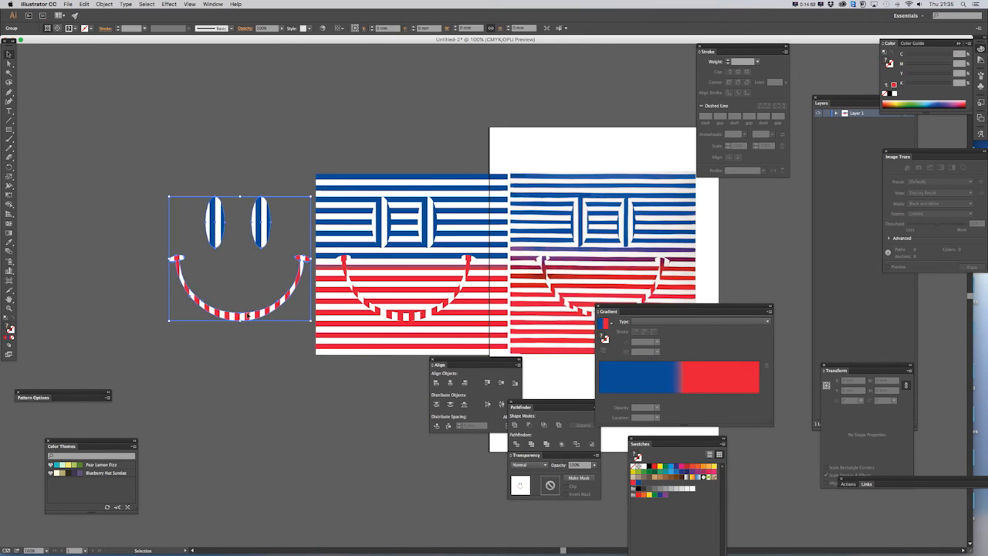
left_click(318, 403)
left_click(444, 308)
key("Delete")
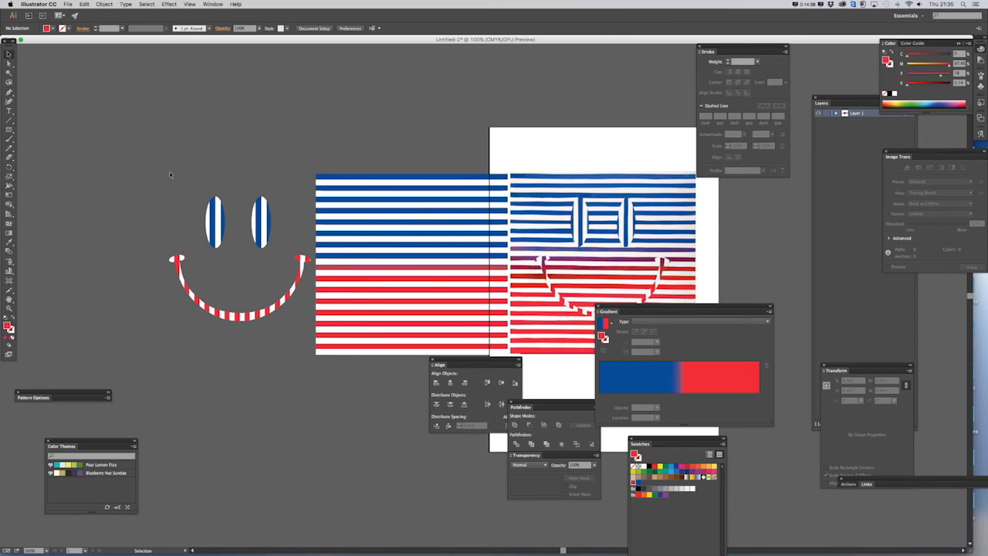
Step: Place a copy of the adjusted face centred over the horizontal stripes
left_click(236, 317)
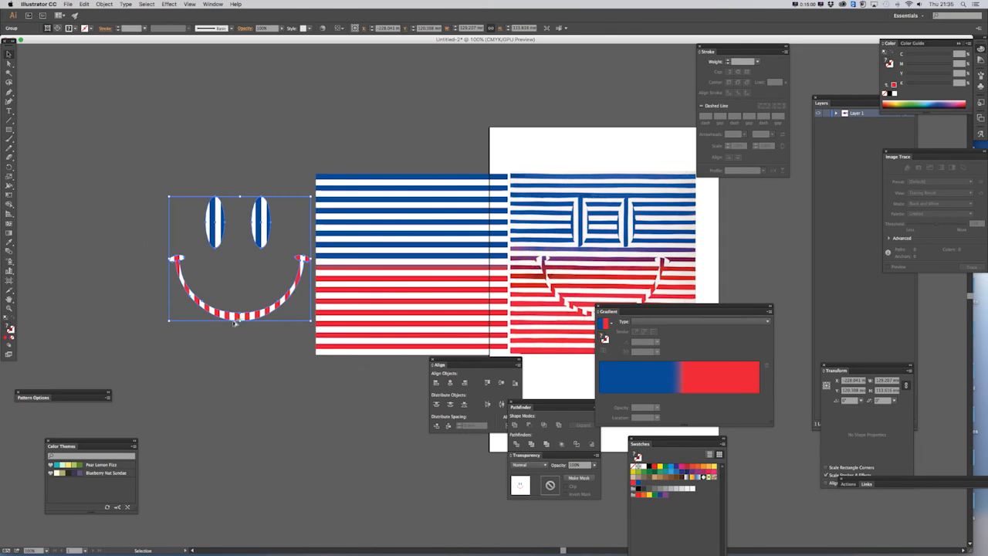
left_click_drag(231, 318, 407, 319)
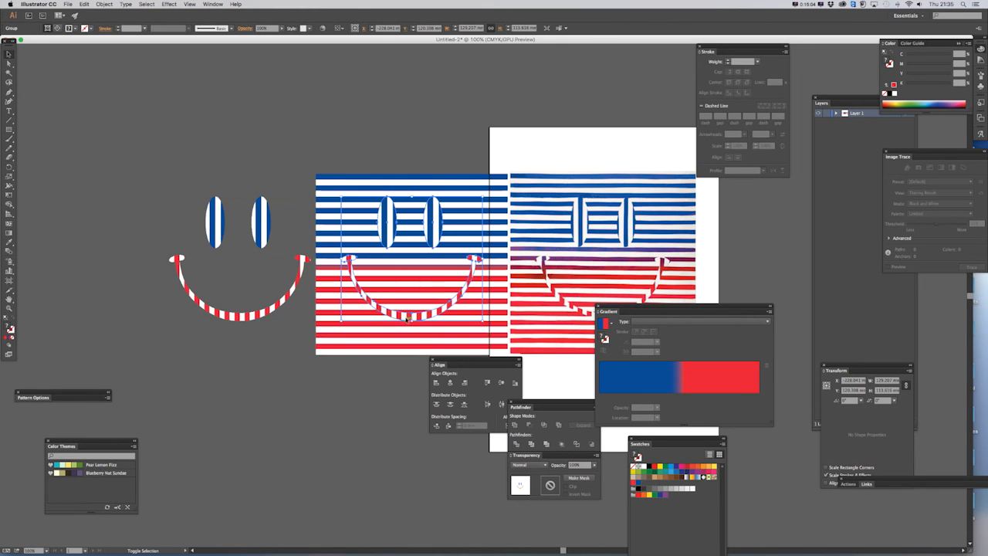
left_click_drag(385, 158, 401, 397)
scroll(400, 386, "right", 4)
left_click(575, 128)
Step: Delete the spare face to the left of the striped artwork
key("super+equal")
left_click_drag(180, 120, 393, 140)
left_click(176, 197)
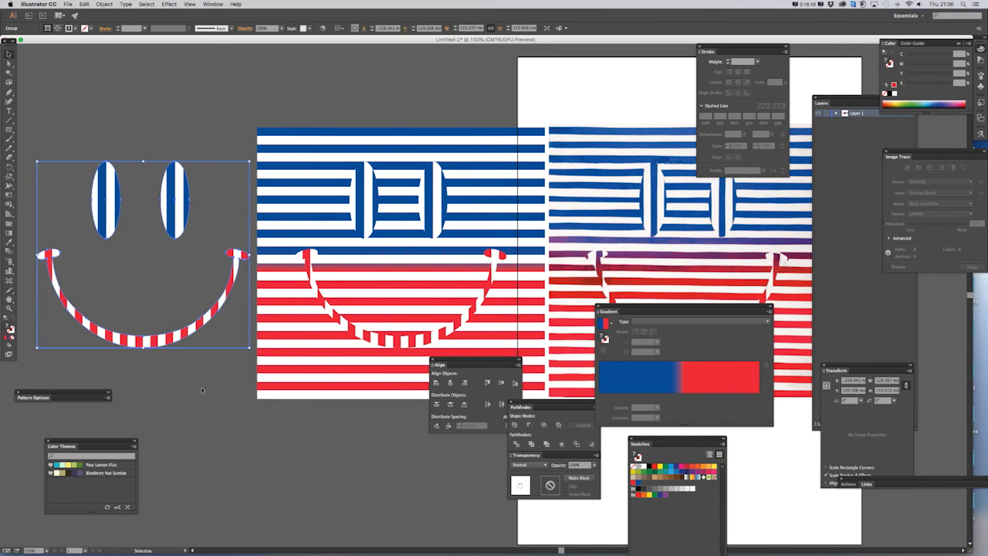
key("Delete")
Step: Edit the artboard: reduce its height to about 222 mm and extend its left edge past the recreated artwork
scroll(326, 369, "right", 5)
scroll(325, 369, "down", 1)
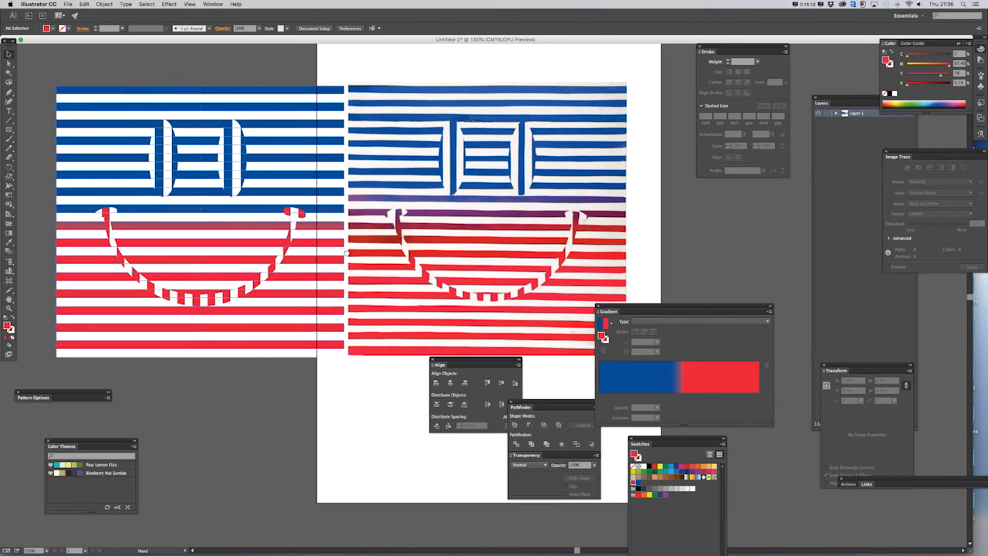
left_click(314, 29)
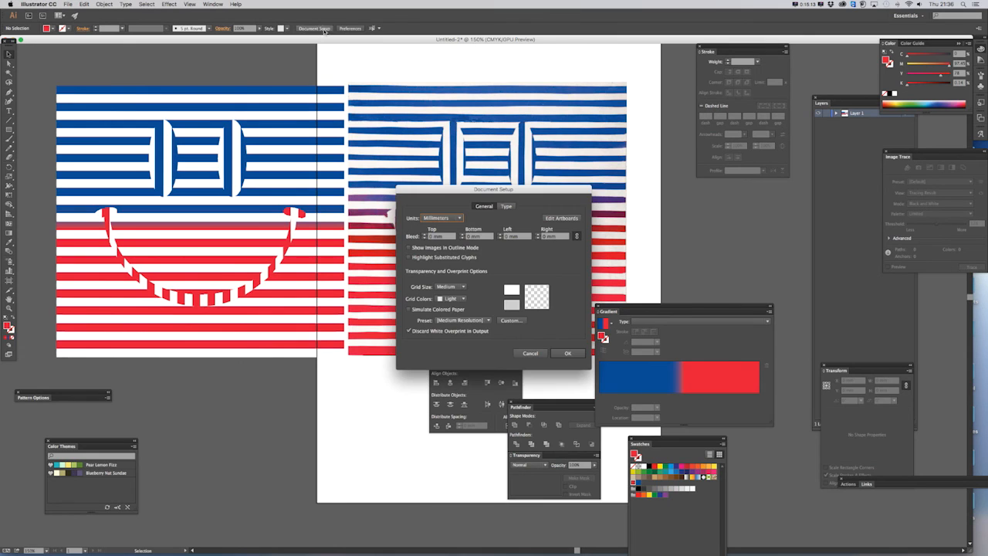
left_click(562, 219)
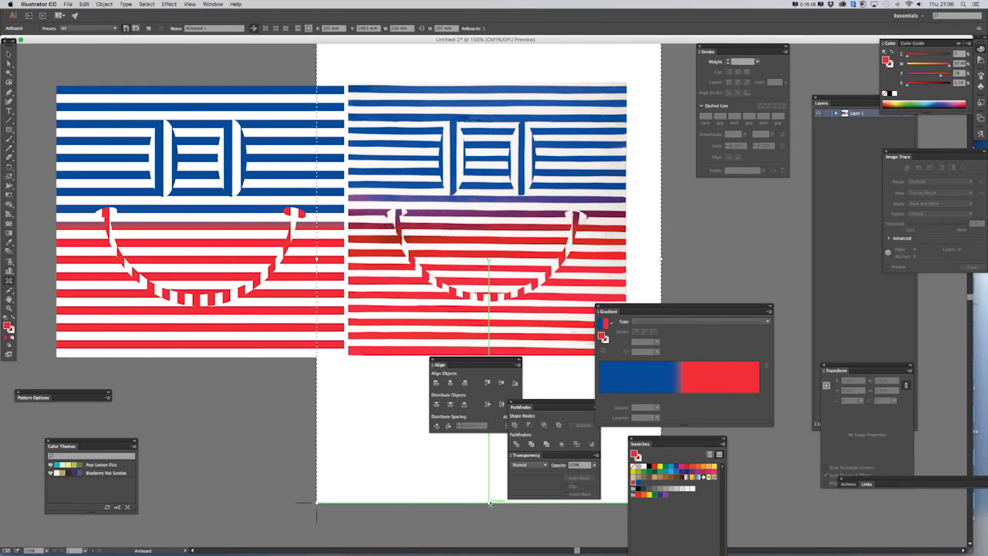
left_click_drag(490, 473, 489, 441)
left_click_drag(356, 429, 348, 406)
left_click_drag(273, 384, 378, 437)
key("super+z")
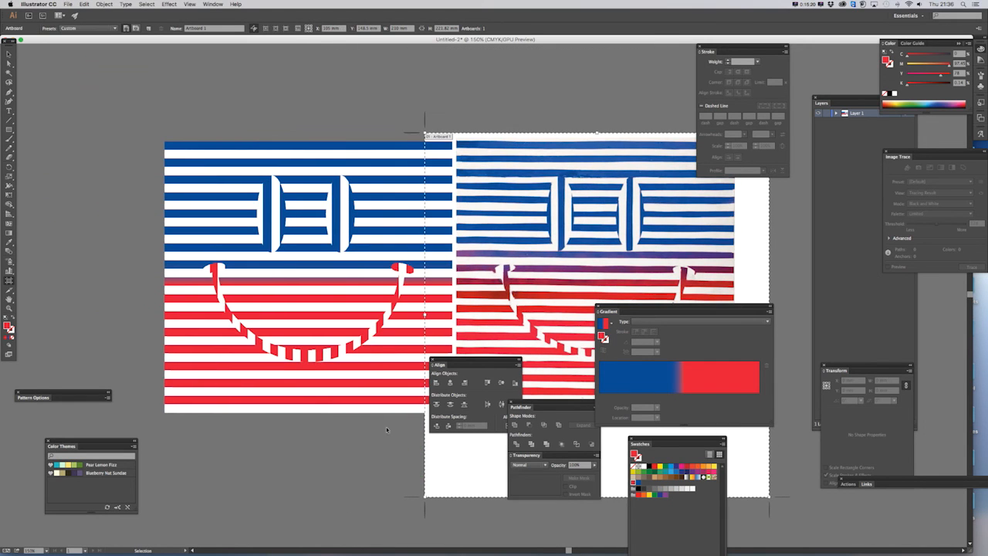
left_click_drag(424, 315, 133, 315)
left_click(8, 53)
left_click_drag(390, 101, 273, 72)
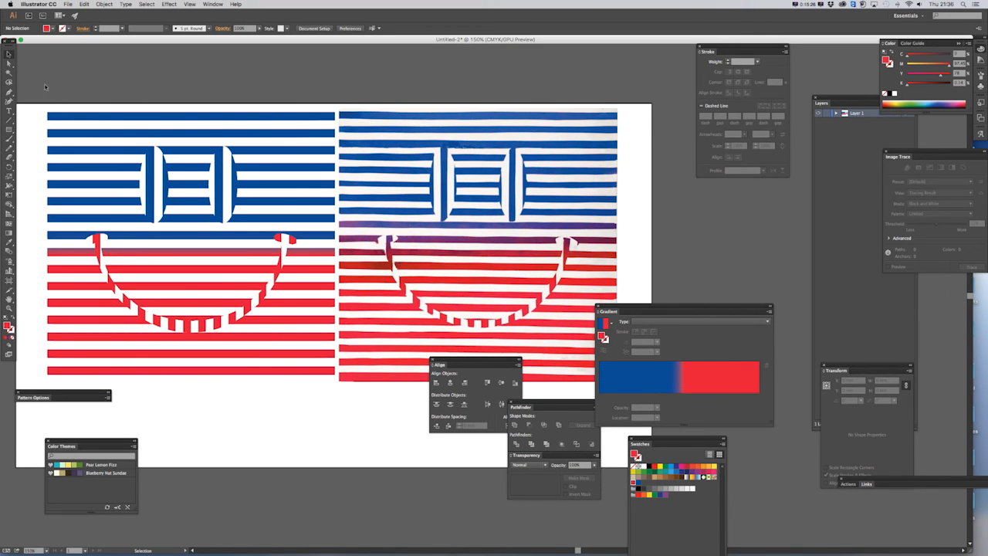
Step: Unlock all objects and nudge the recreated artwork and the reference image down together on the artboard
left_click(104, 4)
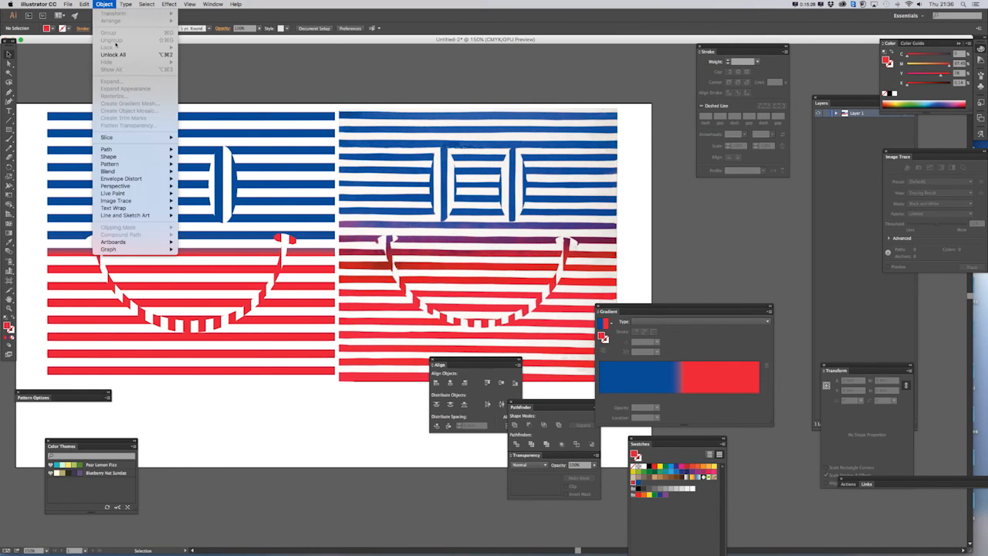
left_click(208, 70)
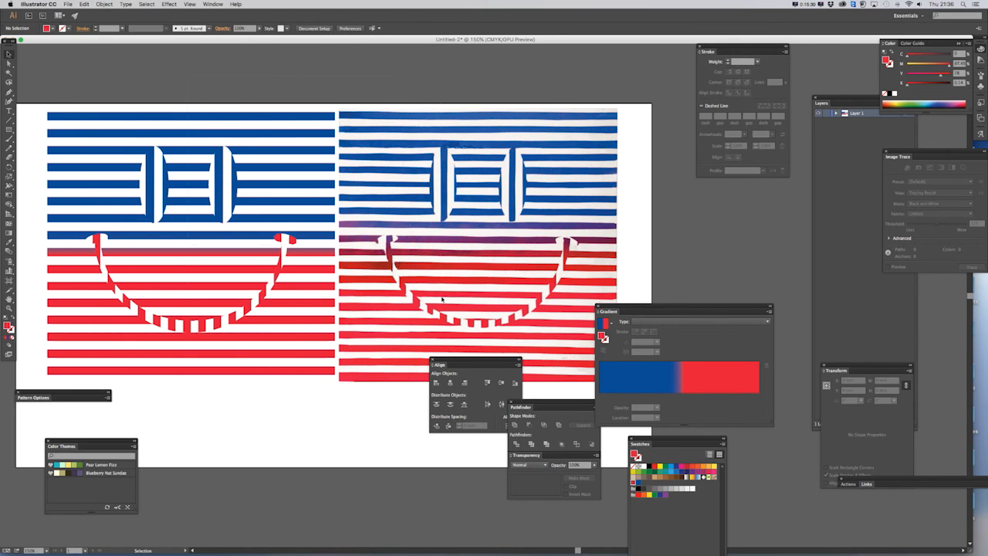
key("super+a")
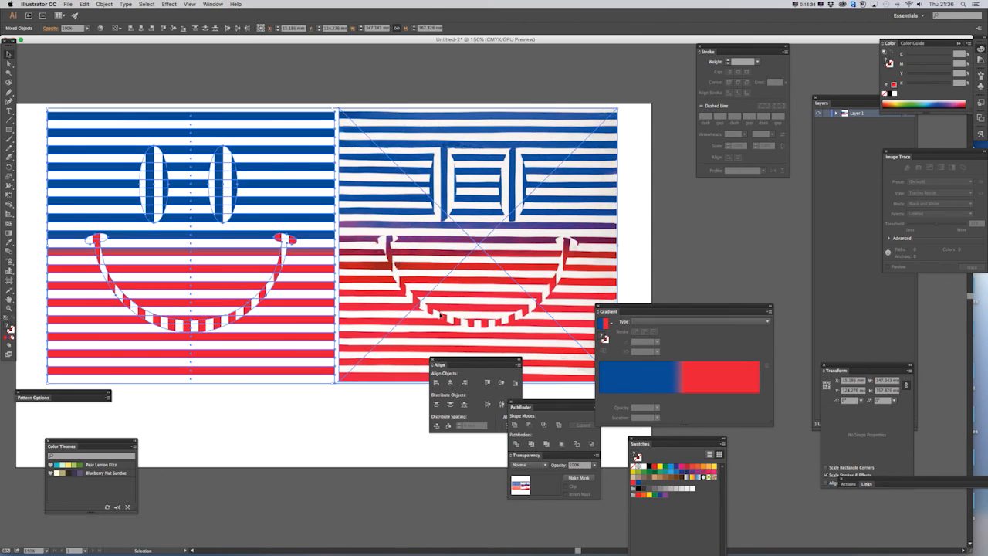
key("shift+Down")
key("shift+Down")
key("shift+Down")
left_click(254, 106)
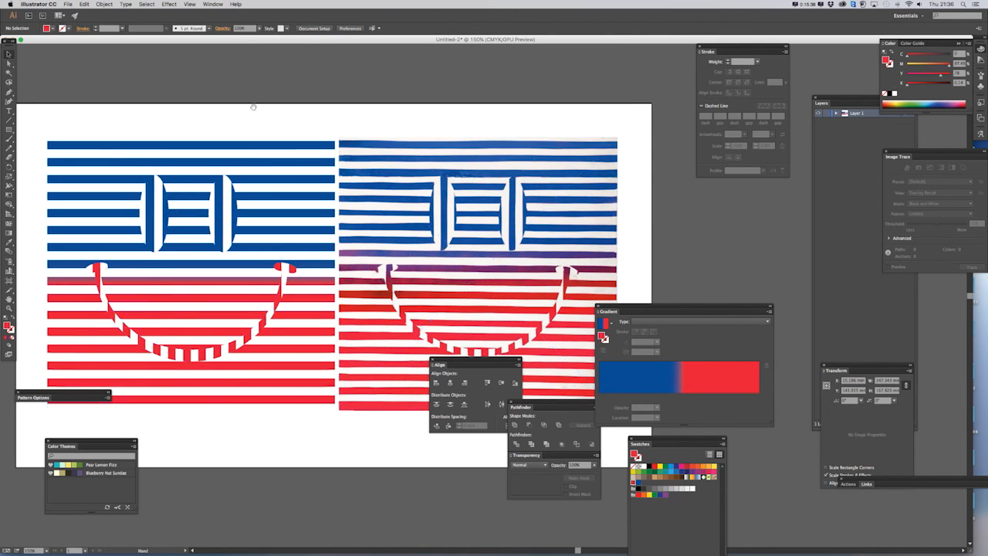
Step: Nudge the reference image right to leave a wider gap beside the recreated artwork
scroll(267, 108, "left", 2)
left_click(509, 175)
key("shift+Right")
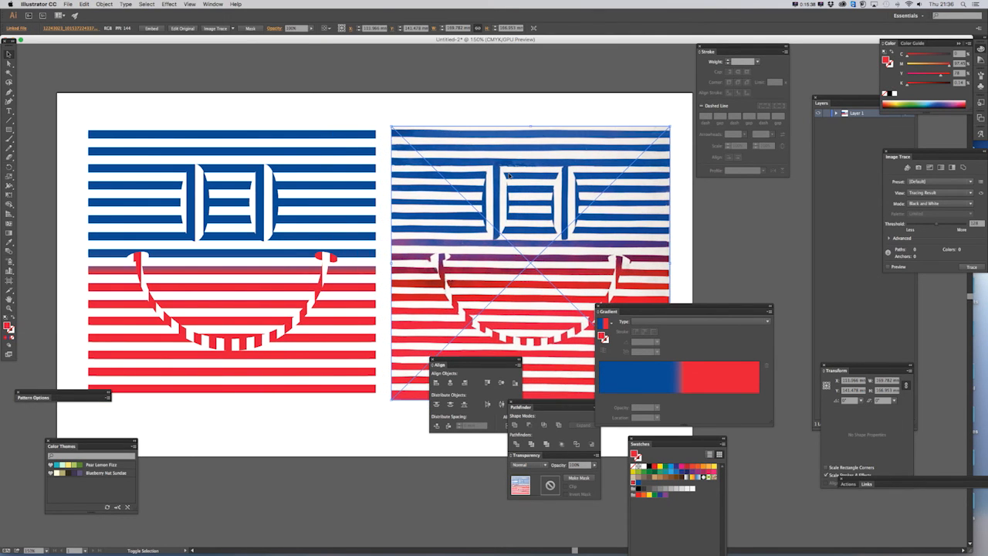
left_click_drag(223, 75, 328, 81)
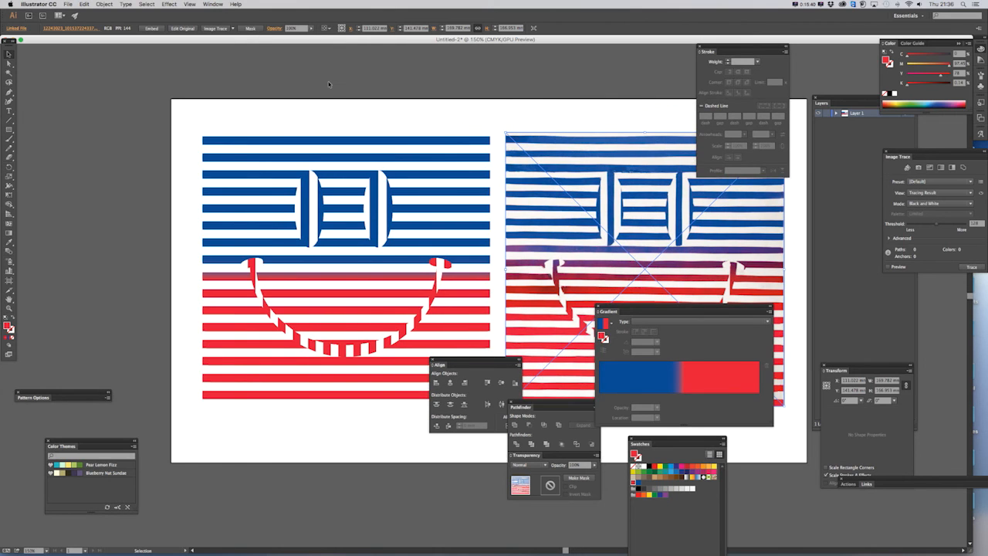